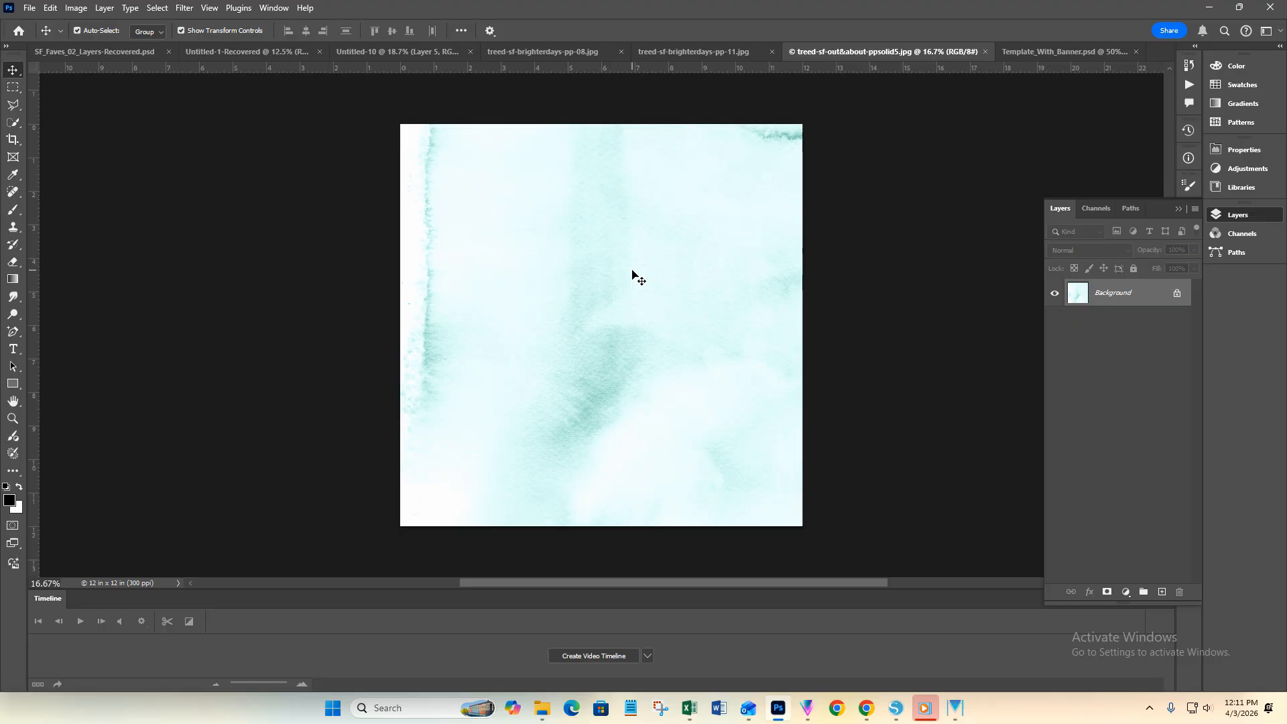
- Review the sunburst paper treed-sf-brighterdays-pp-11.jpg, the cloud paper treed-sf-brighterdays-pp-08.jpg and the assembled layout Untitled-10
left_click(721, 51)
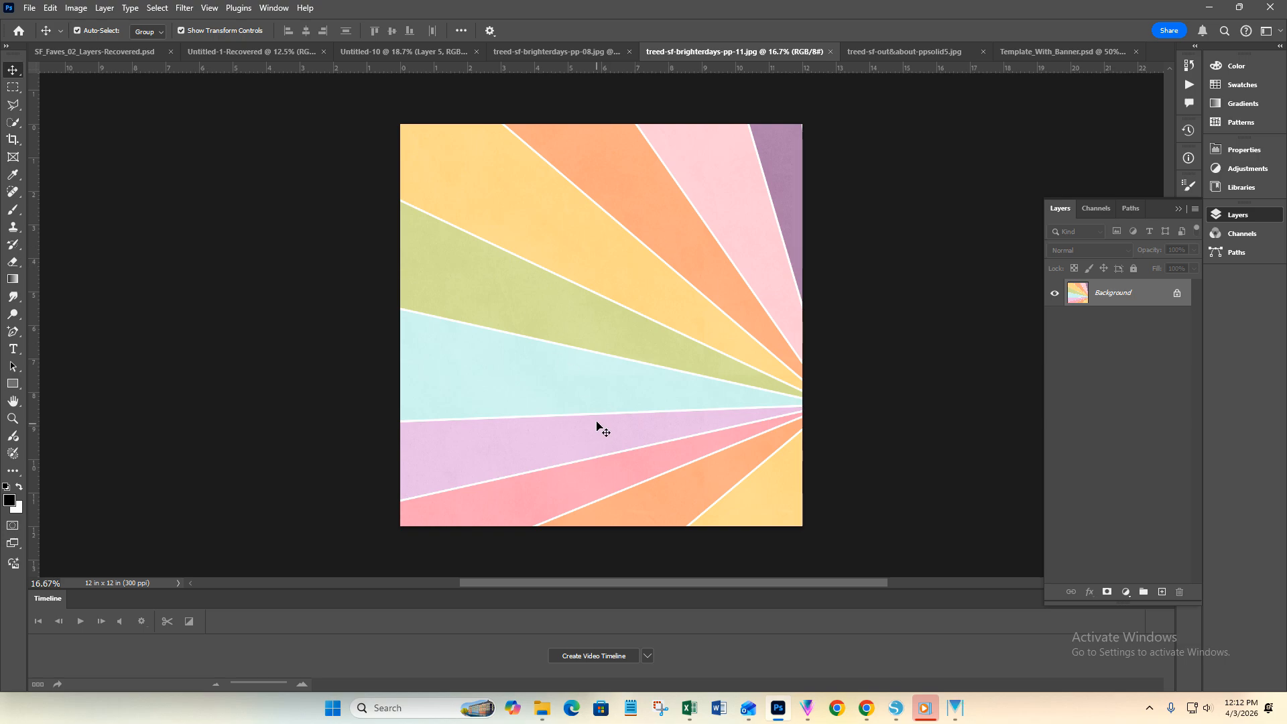
left_click(563, 53)
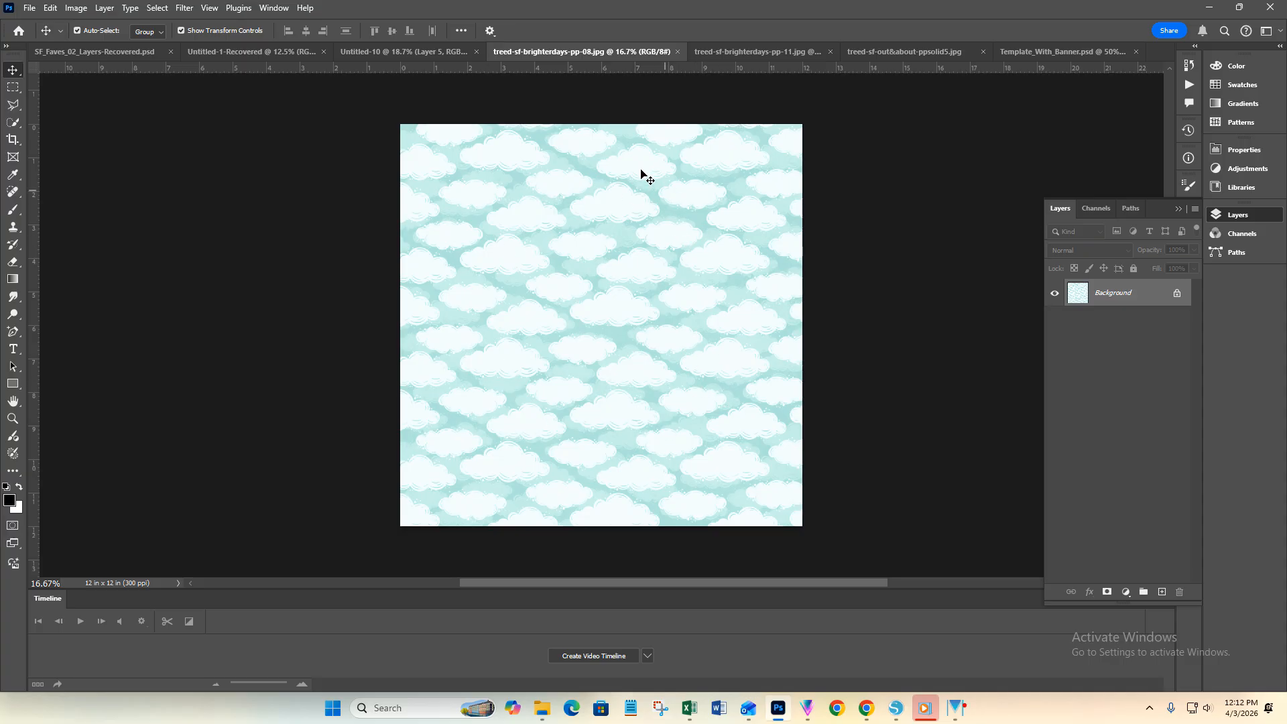
left_click(417, 51)
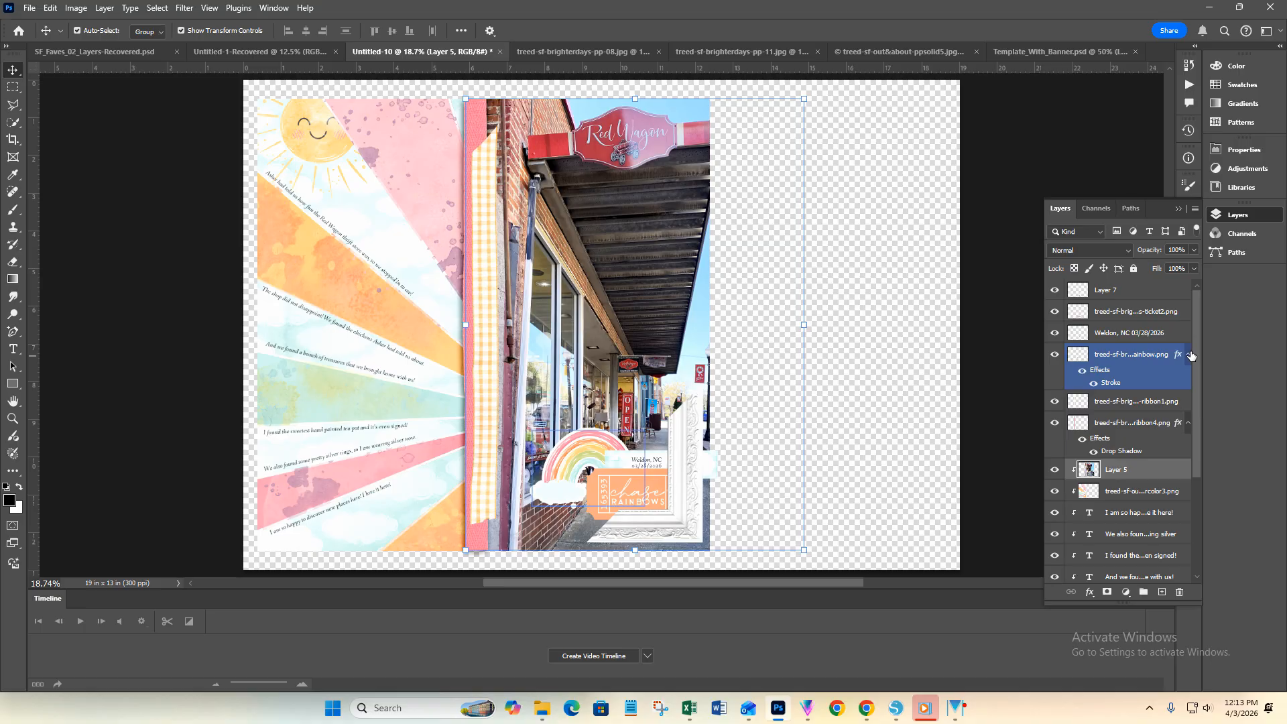
- Select Layer 3 and hide the Layer 5 photo, both ribbons, the rainbow, the Weldon date label, the ticket and Layer 7
left_click_drag(1195, 353, 1216, 589)
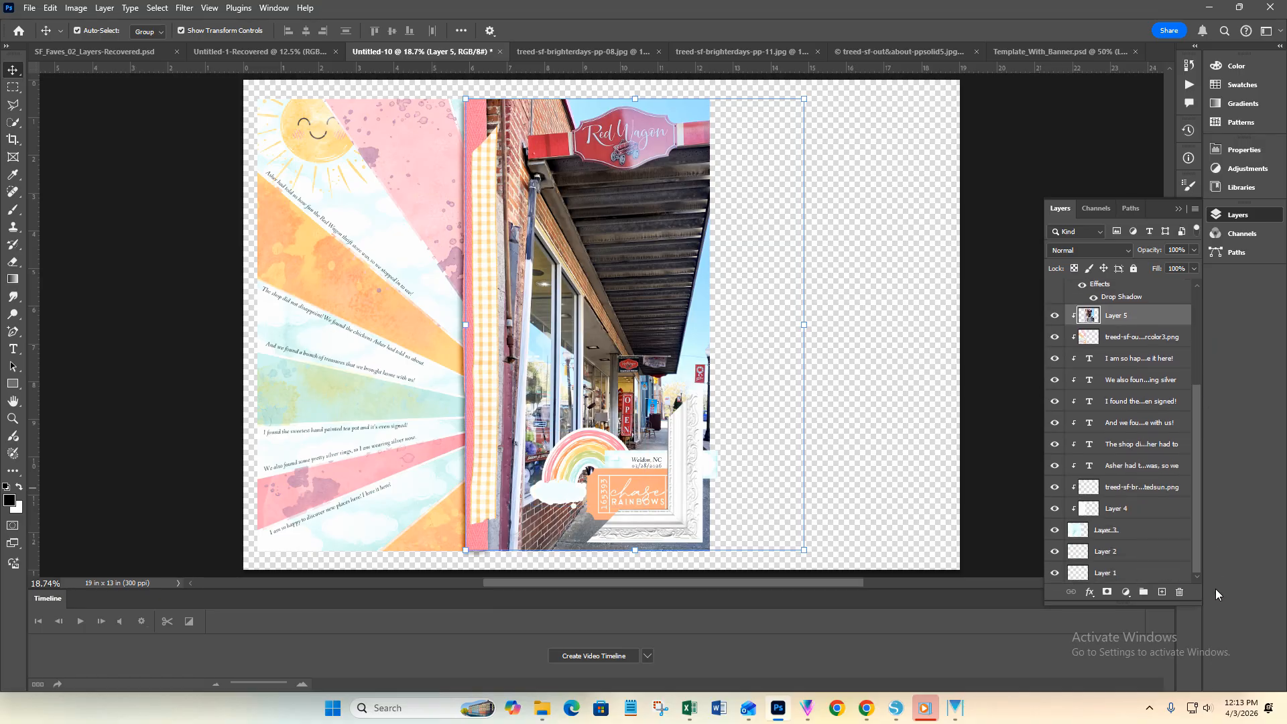
left_click(1143, 531)
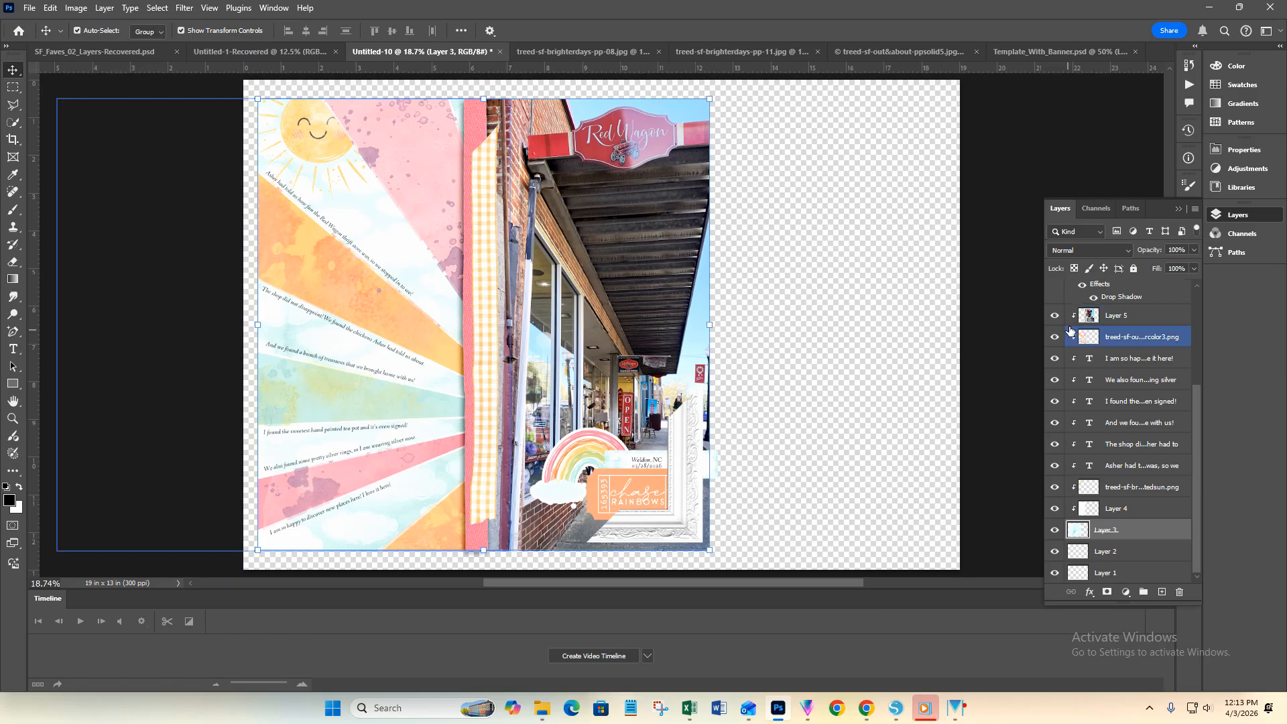
left_click(1052, 316)
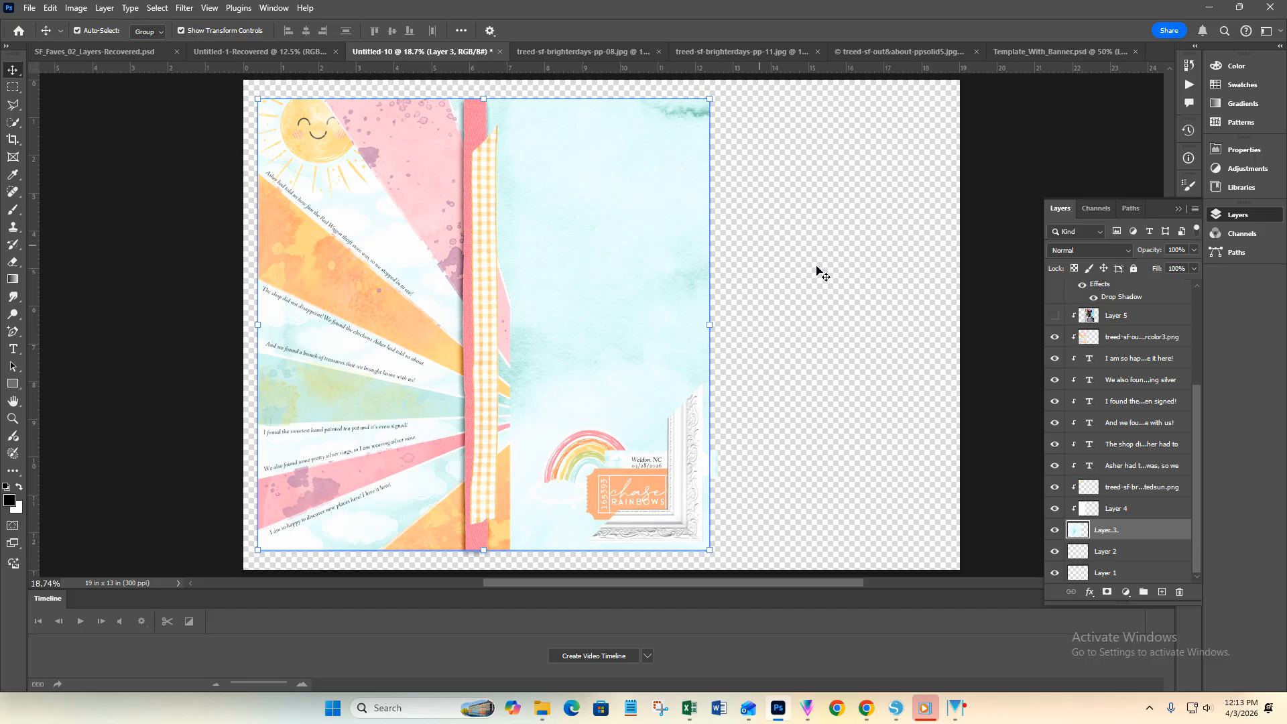
left_click_drag(1198, 428, 1192, 327)
left_click(1056, 423)
left_click(1056, 402)
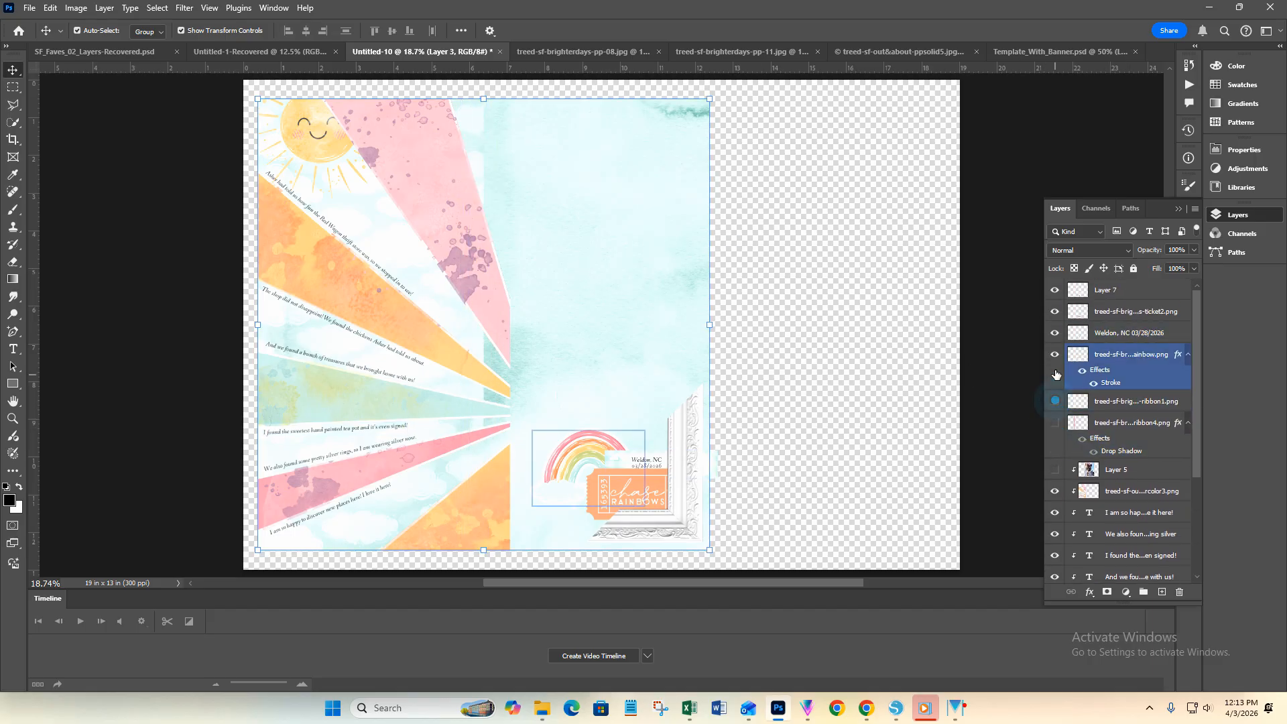
left_click(1055, 353)
left_click(1056, 331)
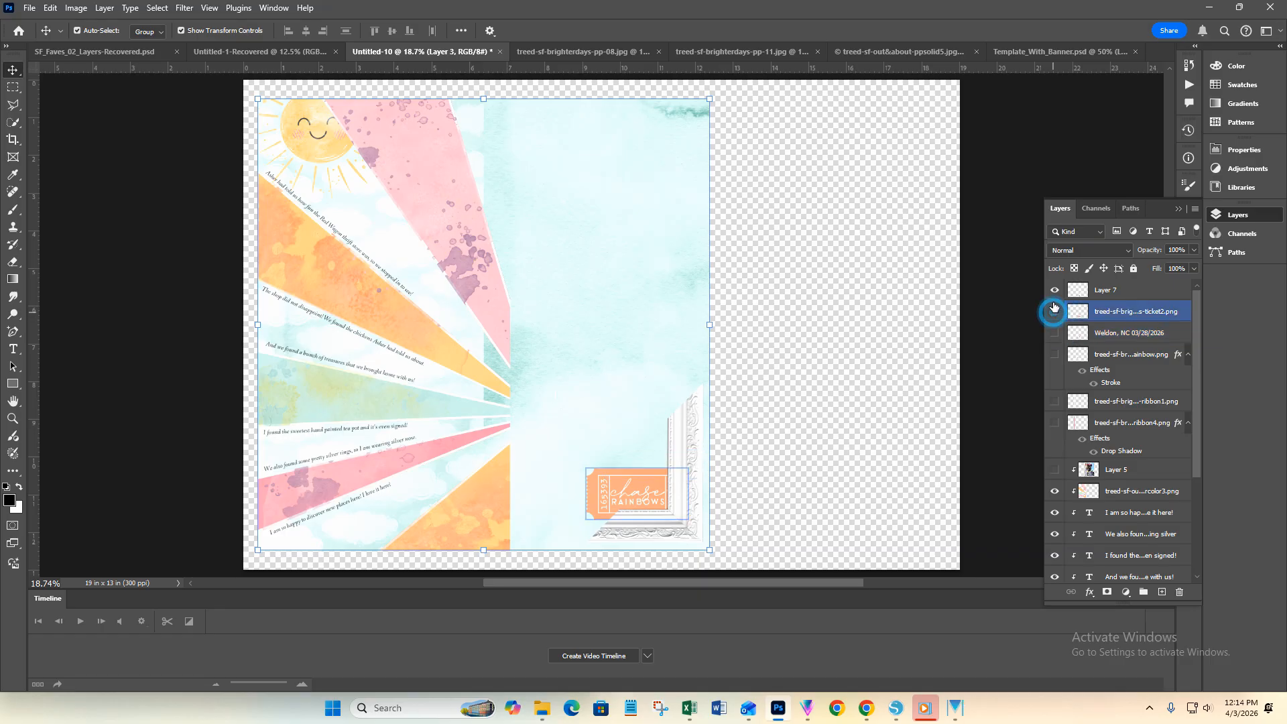
left_click(1056, 311)
left_click(1055, 290)
left_click(1194, 270)
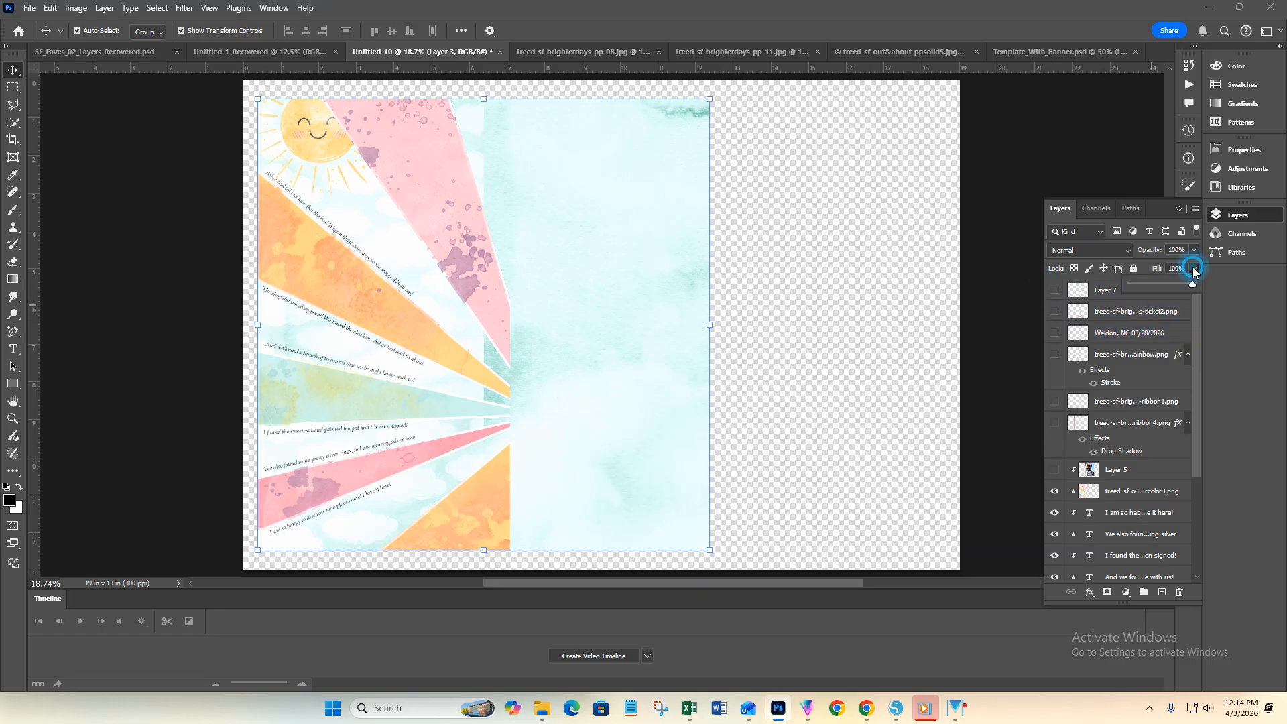
left_click(1193, 269)
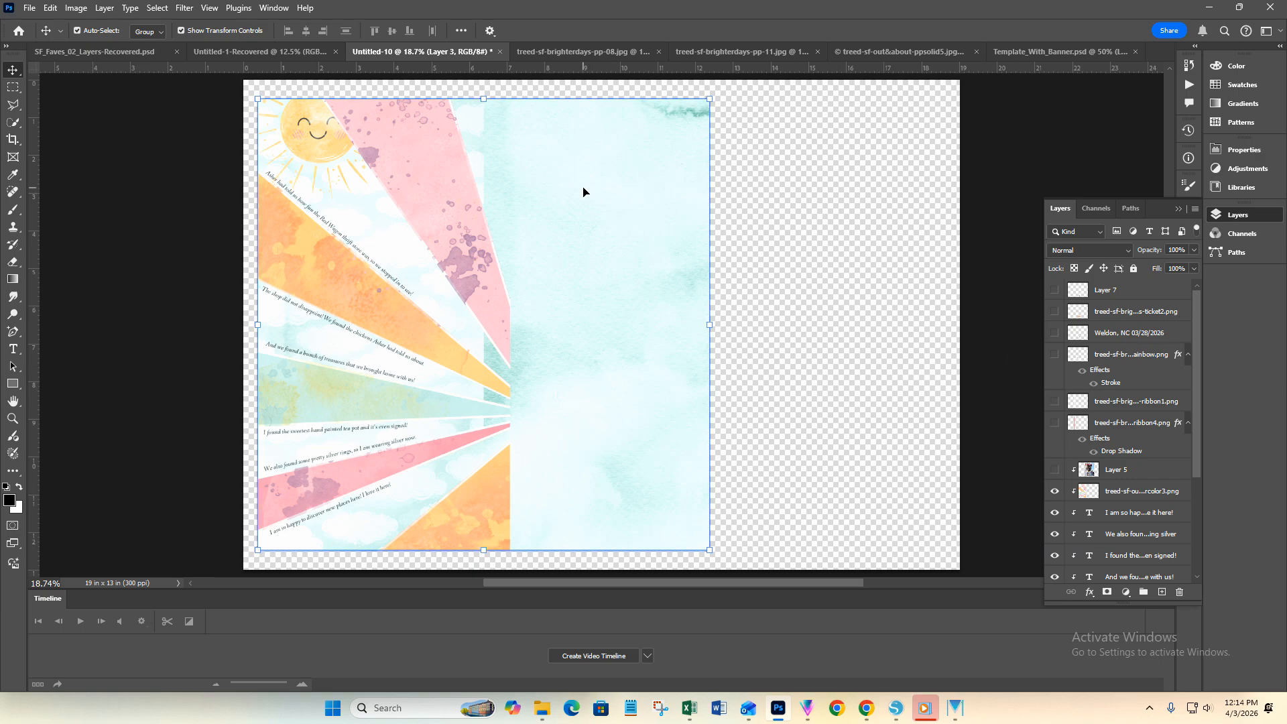
- Examine the visible layers of the sunburst design, including the watercolor overlay, journaling text, painted sun and Layer 4
left_click(374, 324)
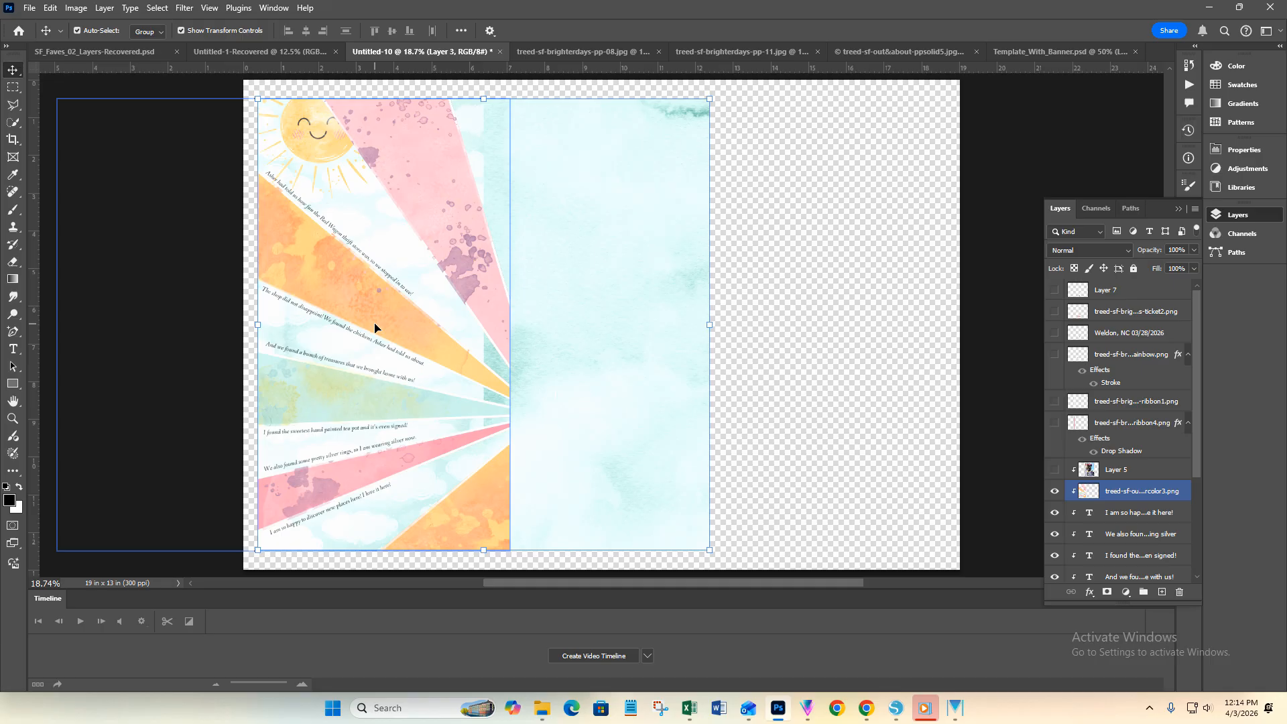
left_click(485, 162)
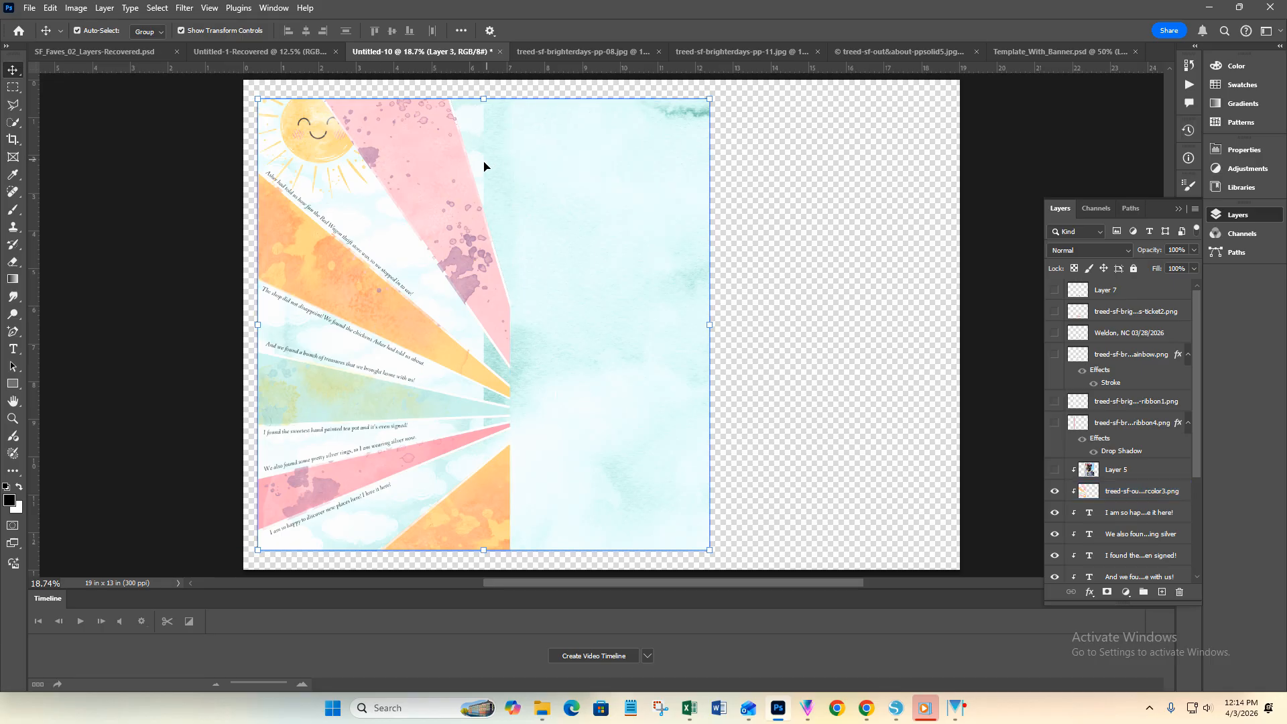
left_click(464, 530)
left_click(381, 430)
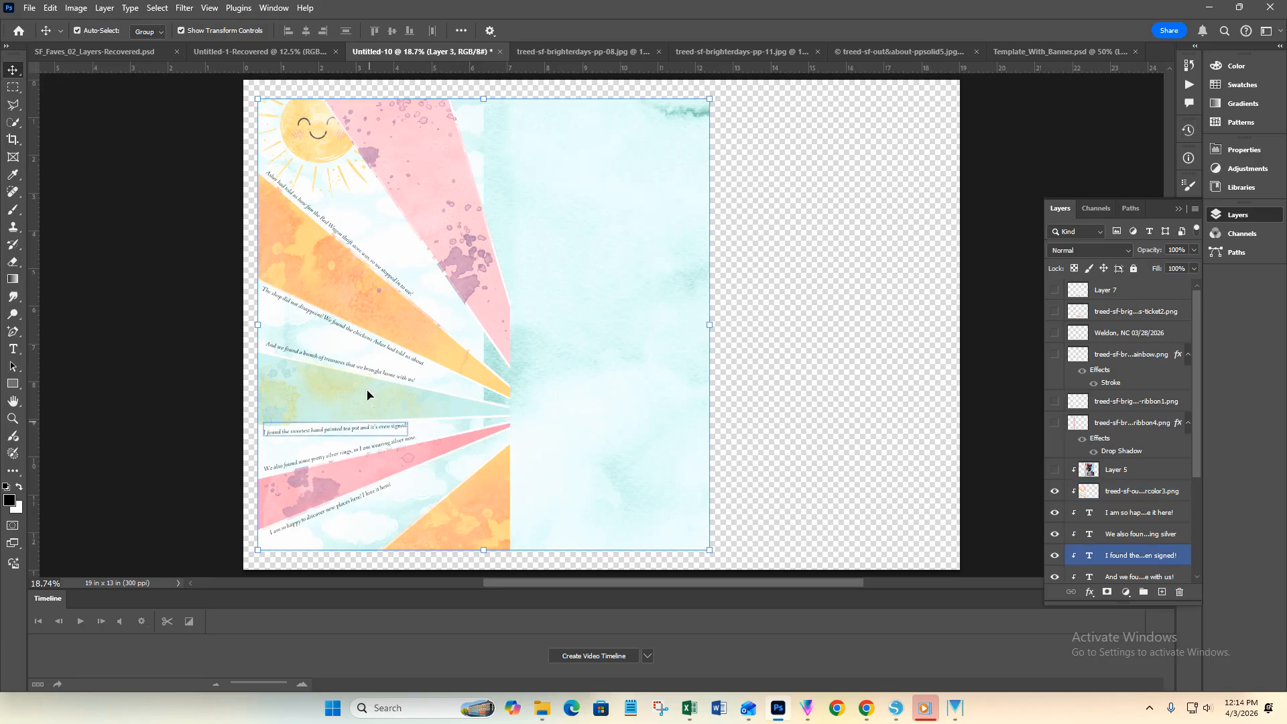
left_click(428, 167)
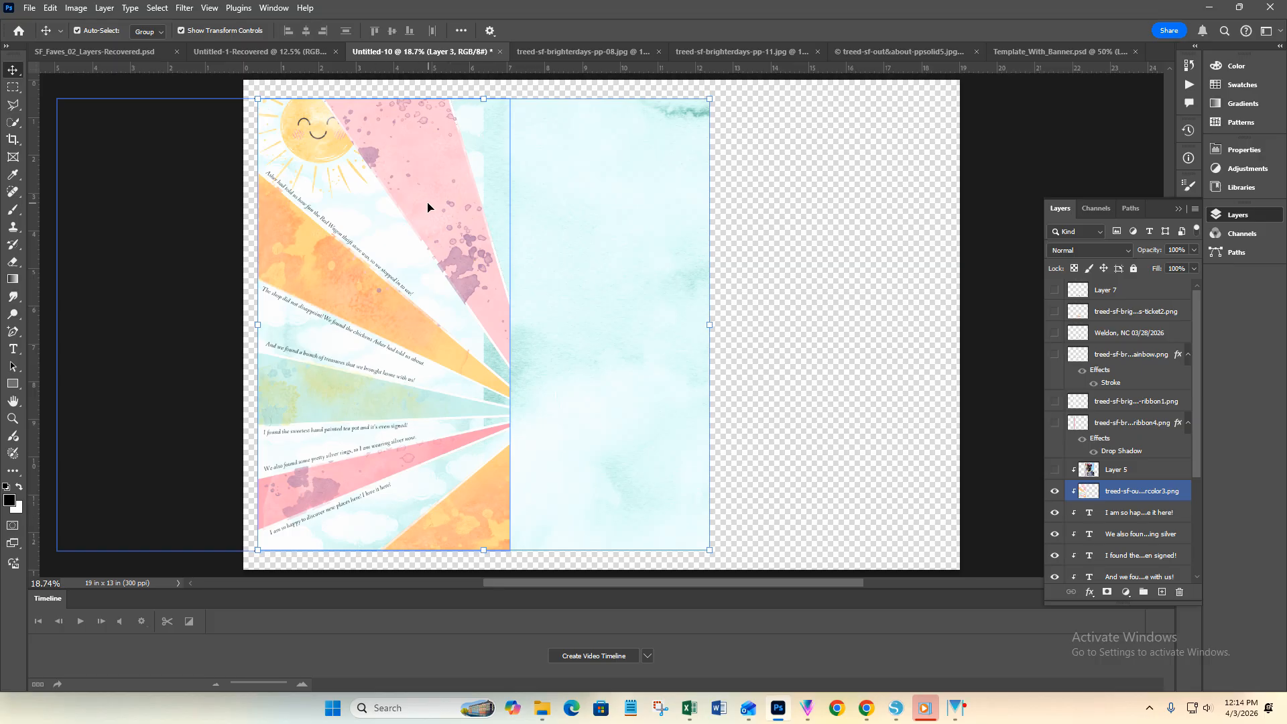
left_click(431, 163)
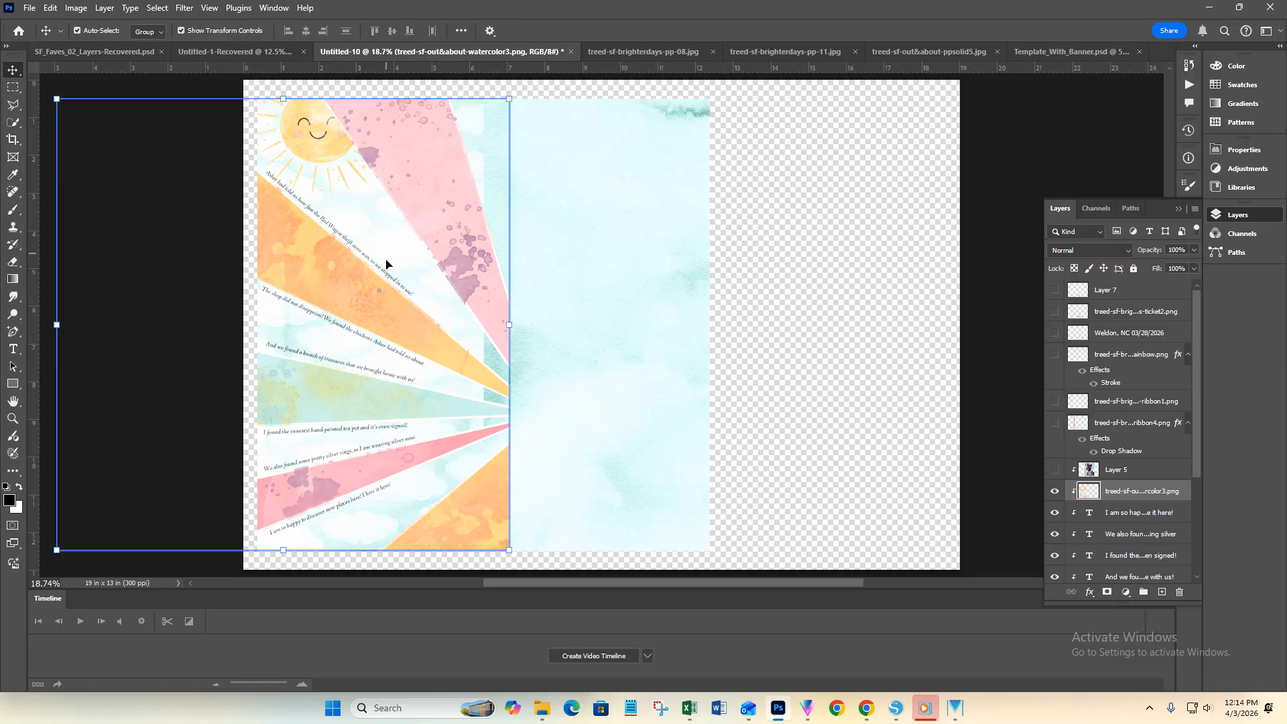
left_click(319, 147)
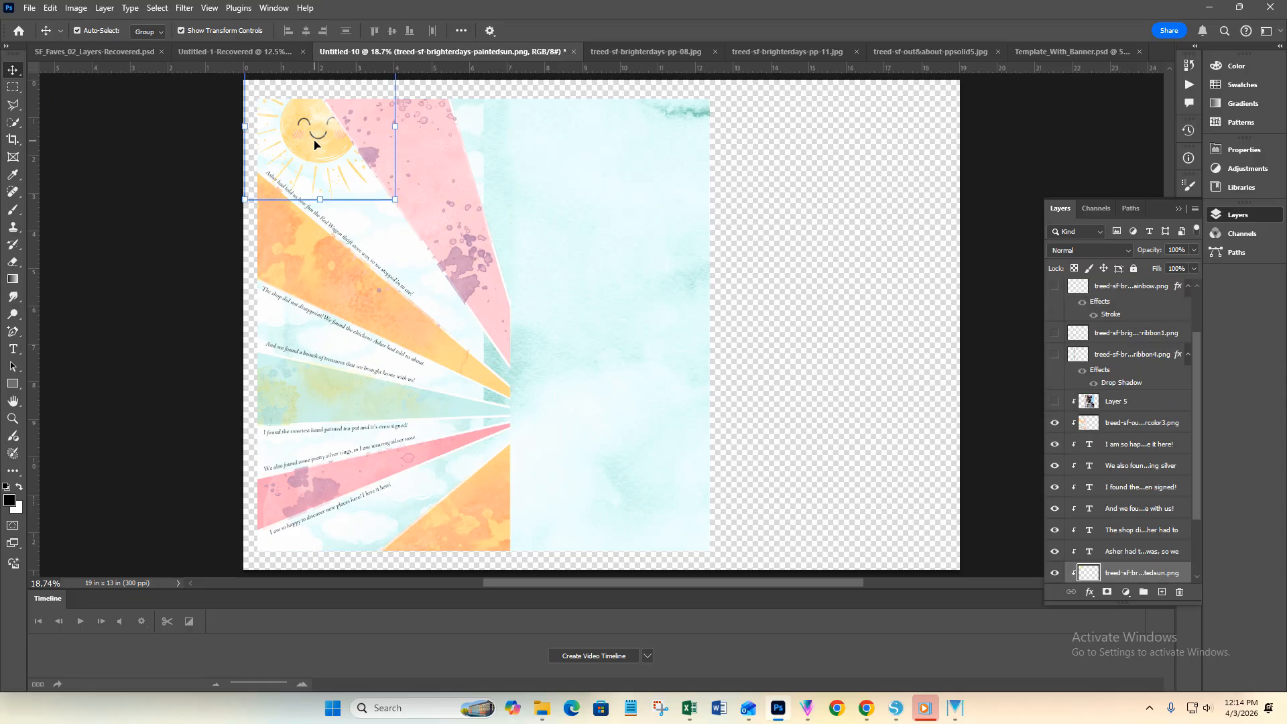
left_click(414, 273)
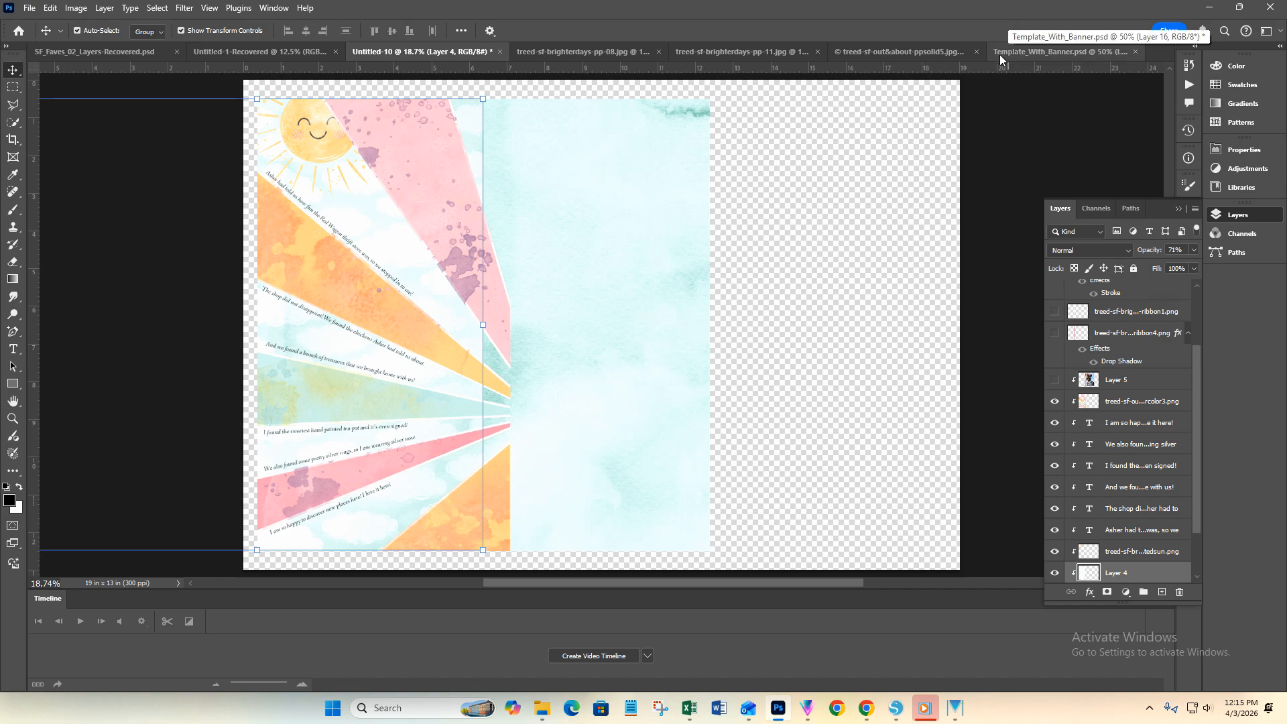
- Create a new document from the recent custom 12 x 12 in, 300 ppi preset
left_click(919, 51)
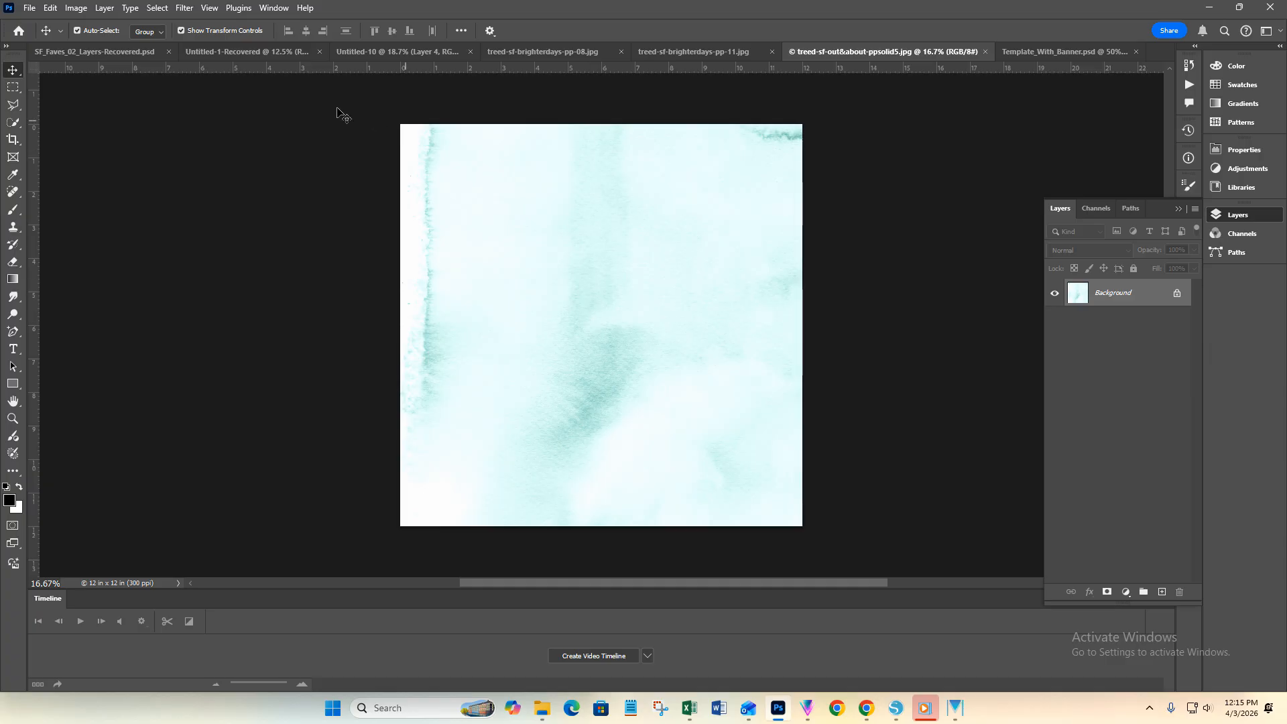
left_click(30, 10)
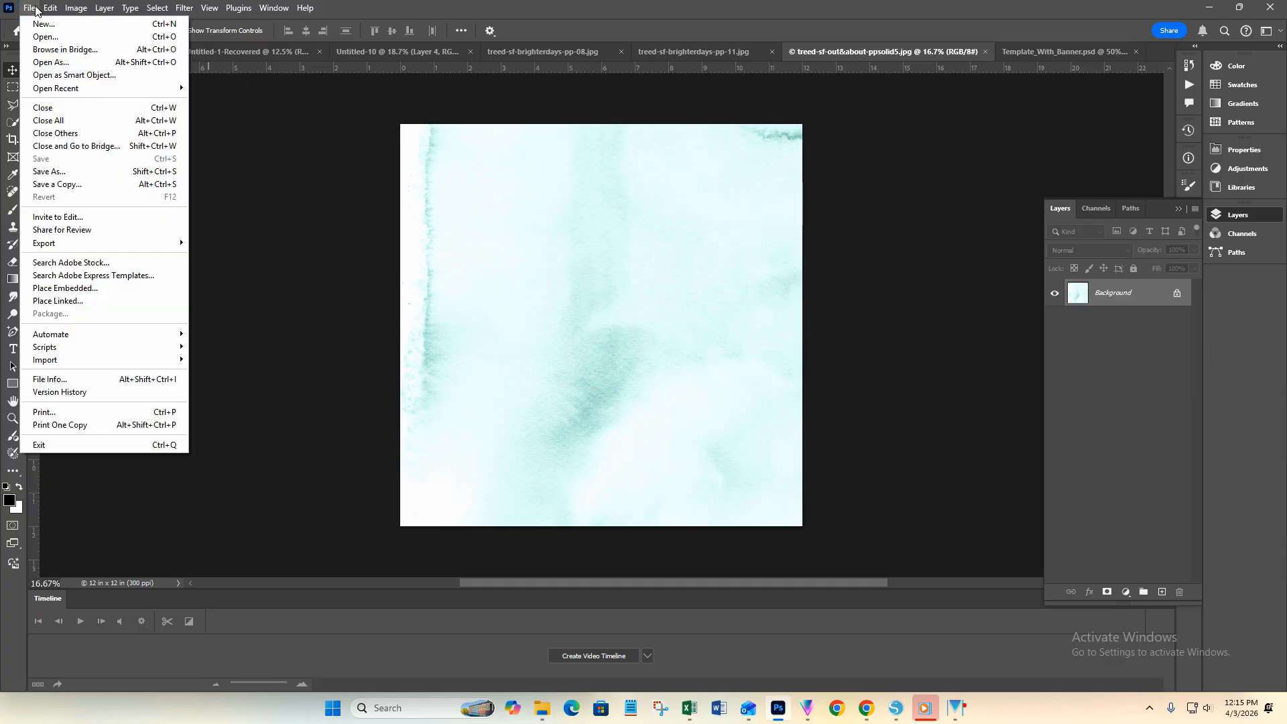
left_click(36, 27)
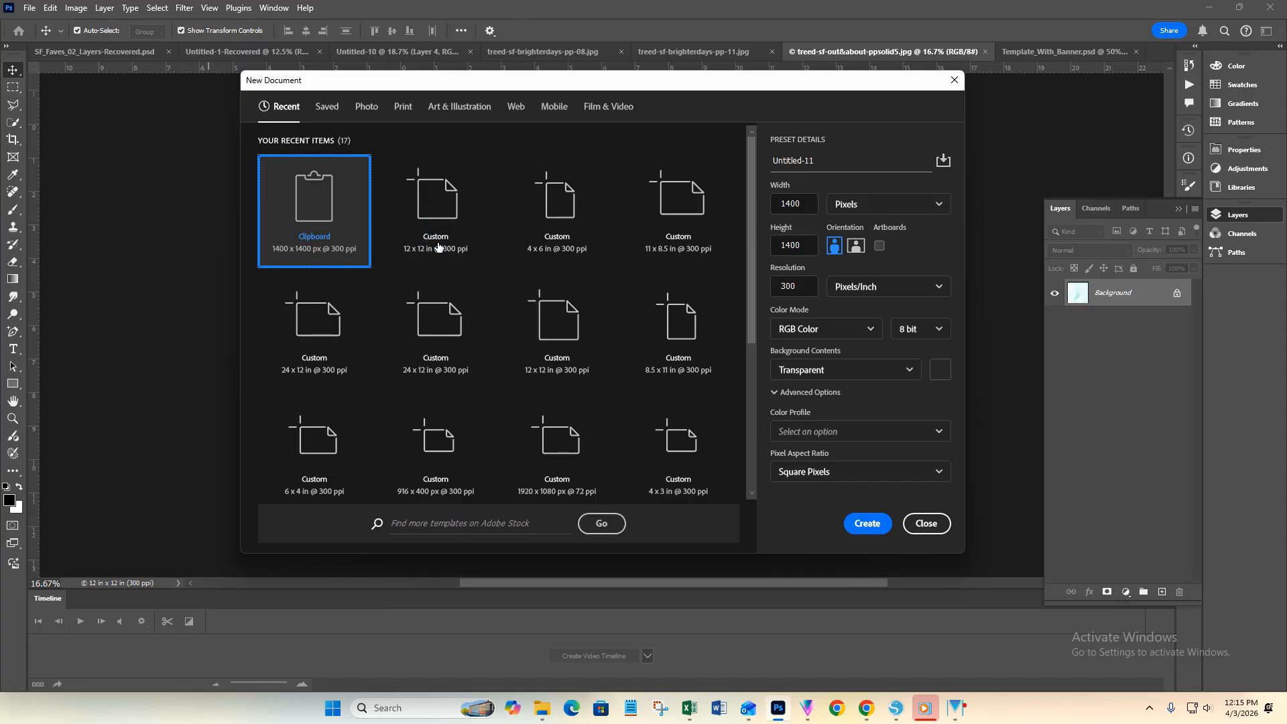
double_click(442, 210)
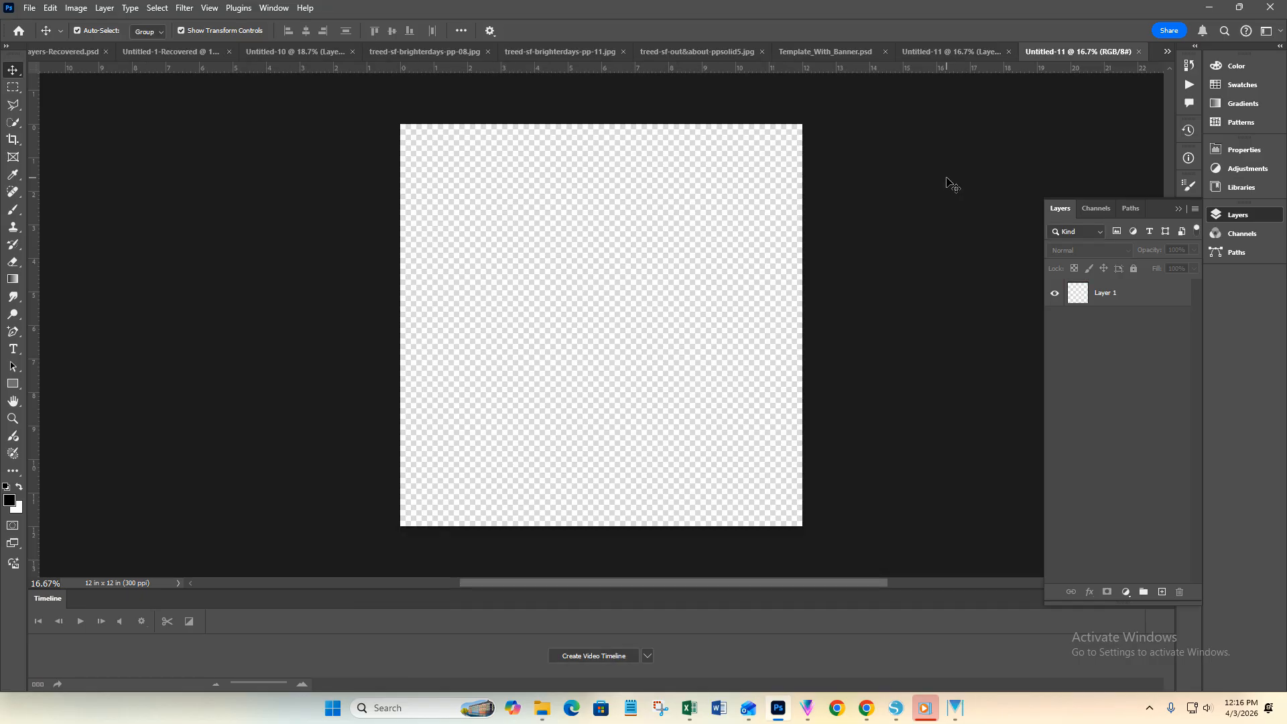
- Copy the entire treed-sf-out&about-ppsolid5.jpg paper into the new Untitled-11 document
left_click(702, 51)
key("ctrl+a")
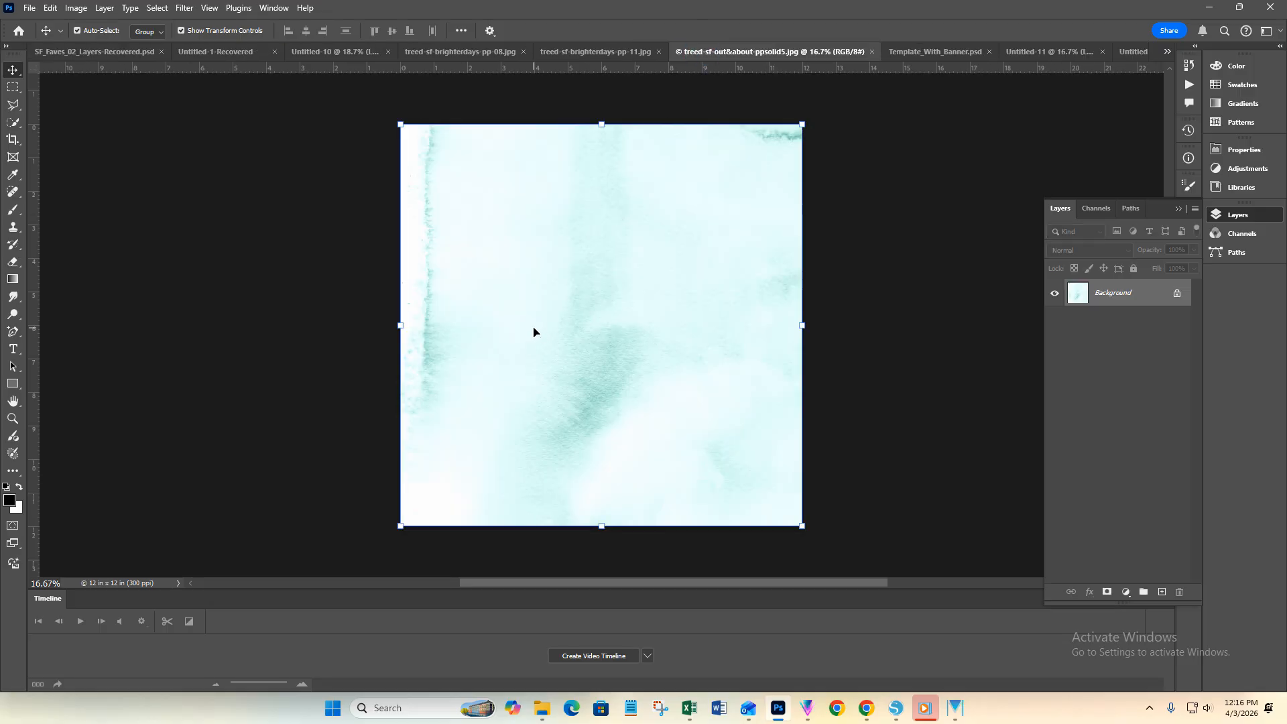
left_click_drag(534, 331, 836, 332)
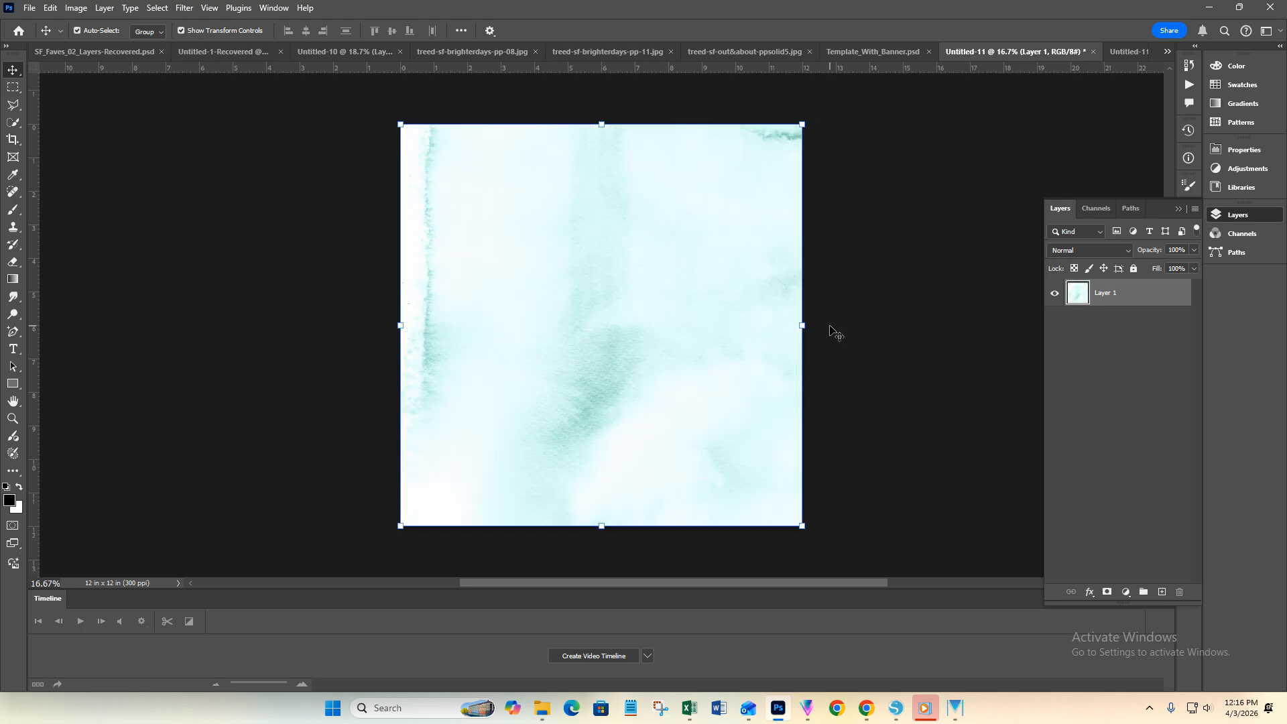
- Add a blank layer beneath the watercolor paper and make the paper layer active again
left_click(1161, 590)
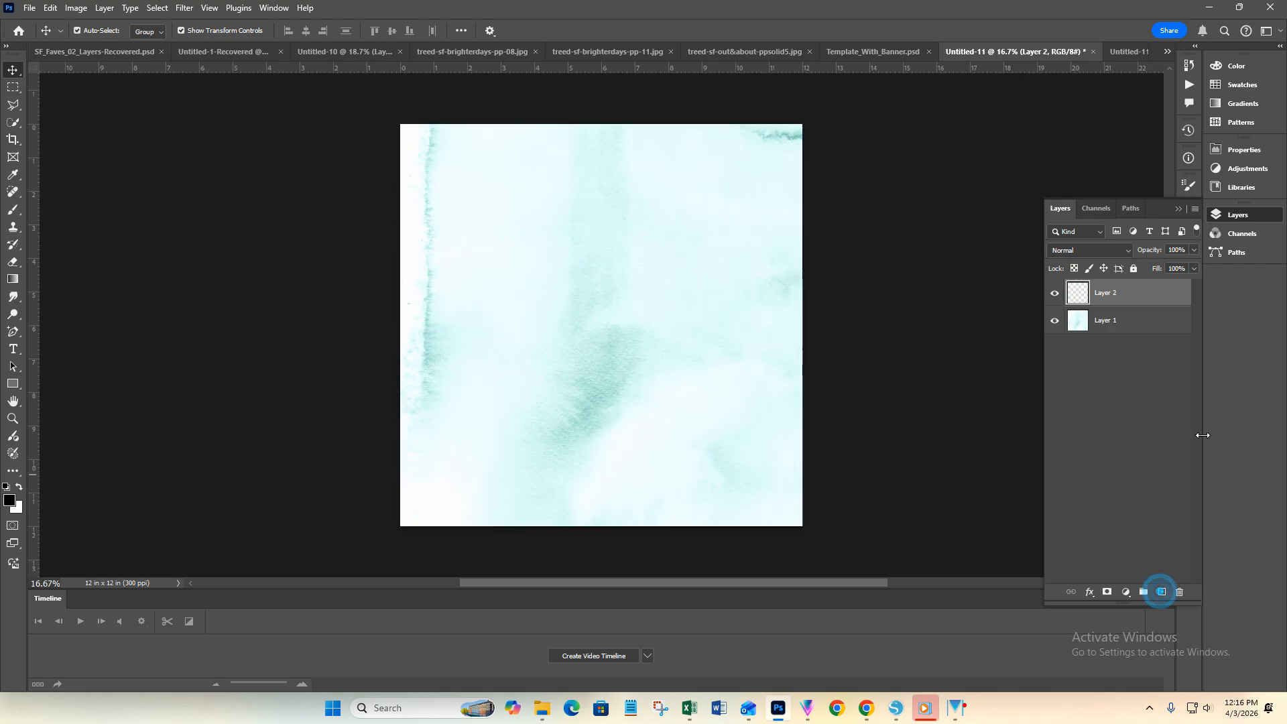
left_click_drag(1147, 297, 1149, 338)
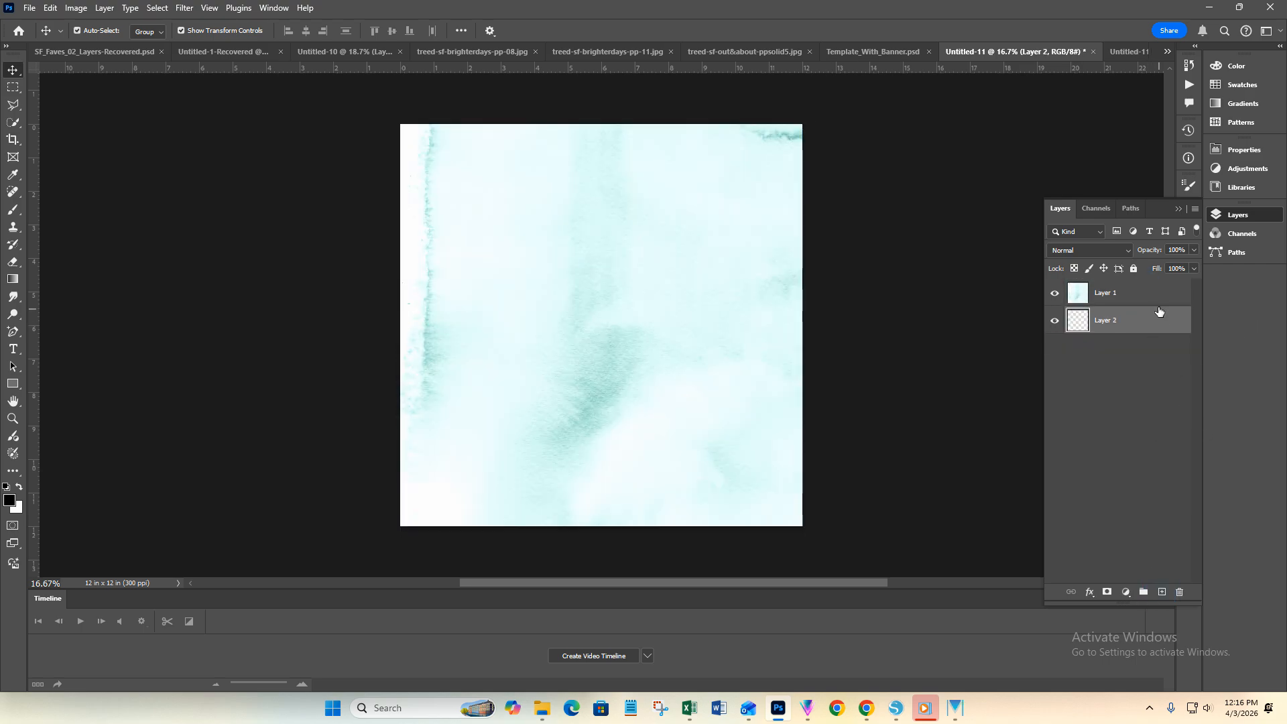
left_click(1146, 295)
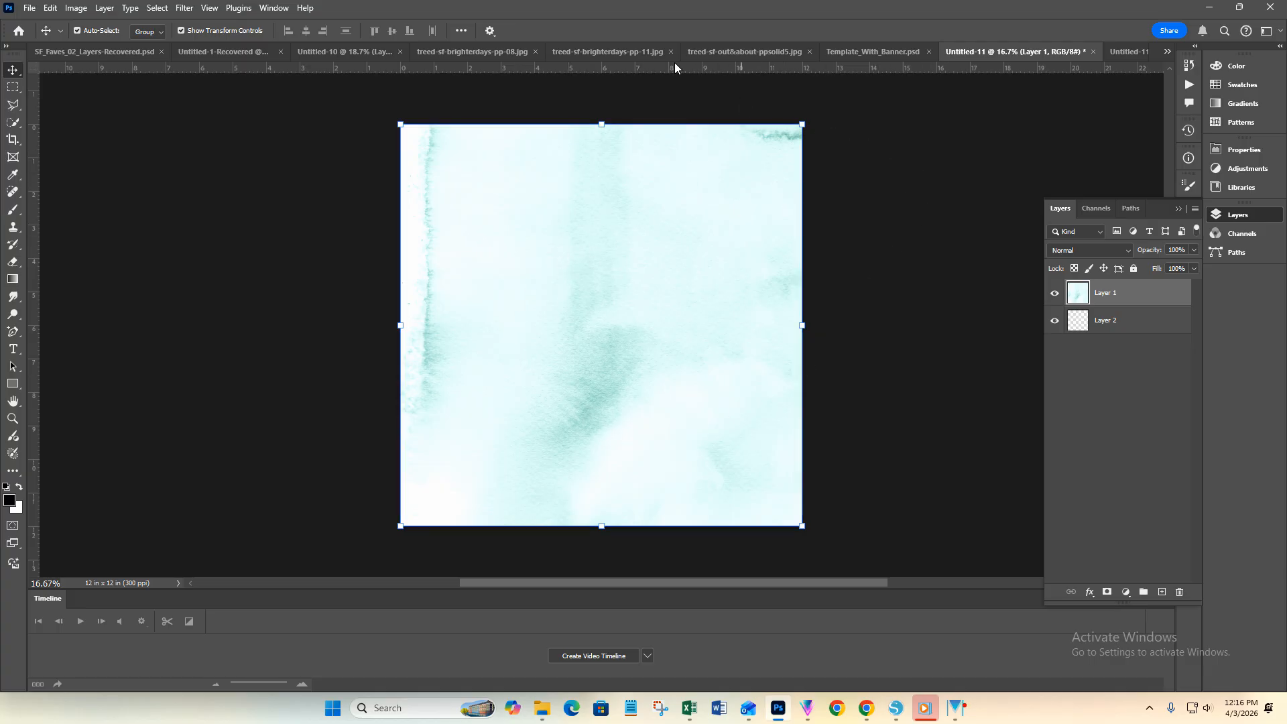
- Copy the treed-sf-brighterdays-pp-11.jpg sunburst above the watercolor paper in Untitled-11 and shift it left to cover about two-thirds of the page
left_click(622, 53)
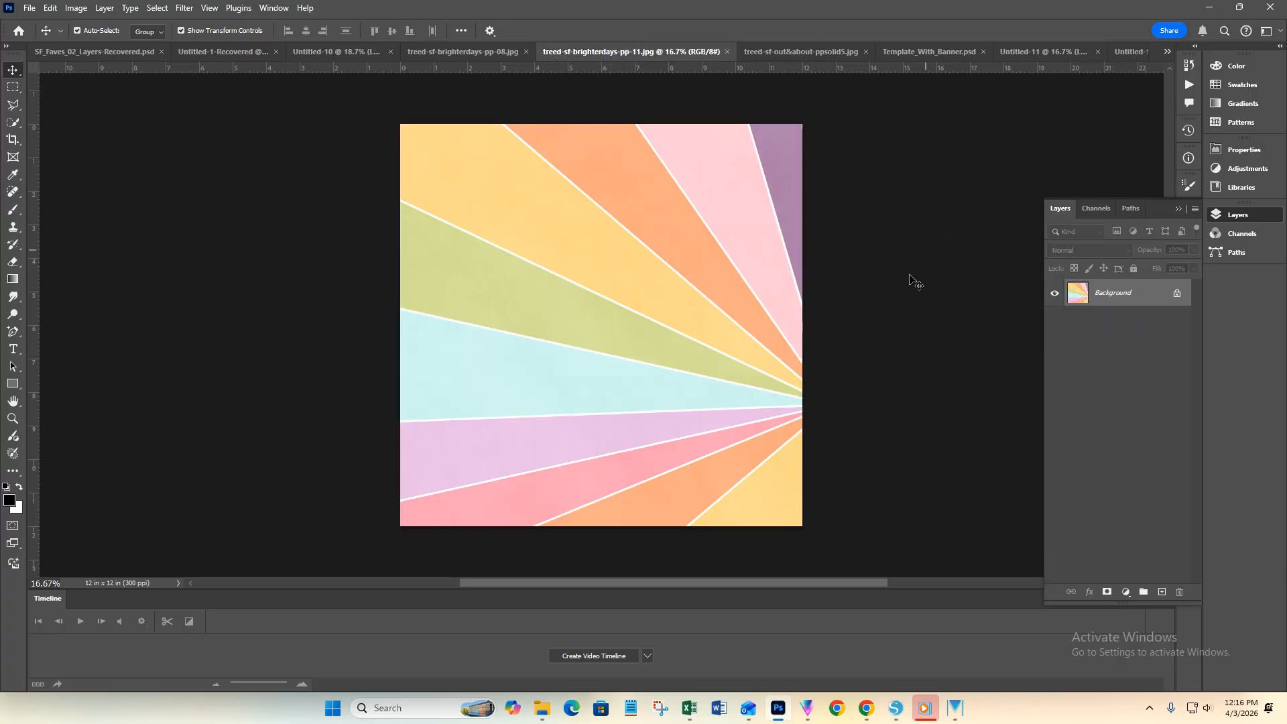
key("ctrl+a")
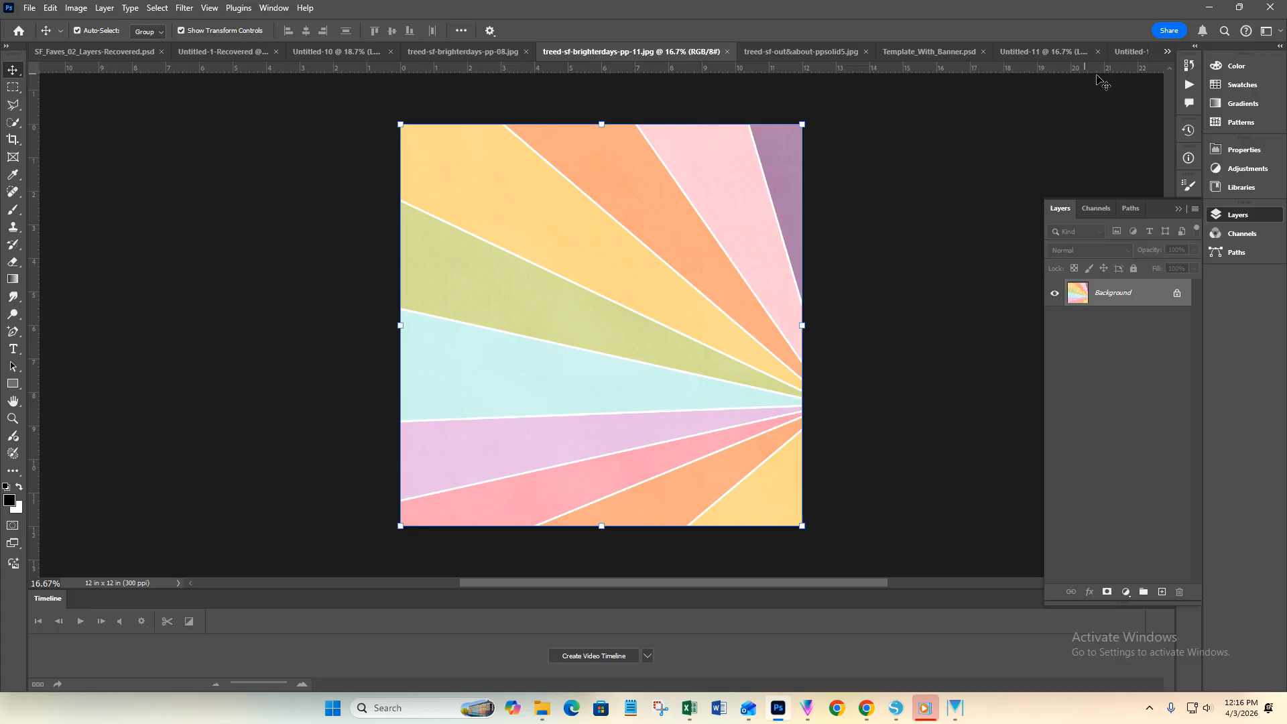
left_click(1043, 52)
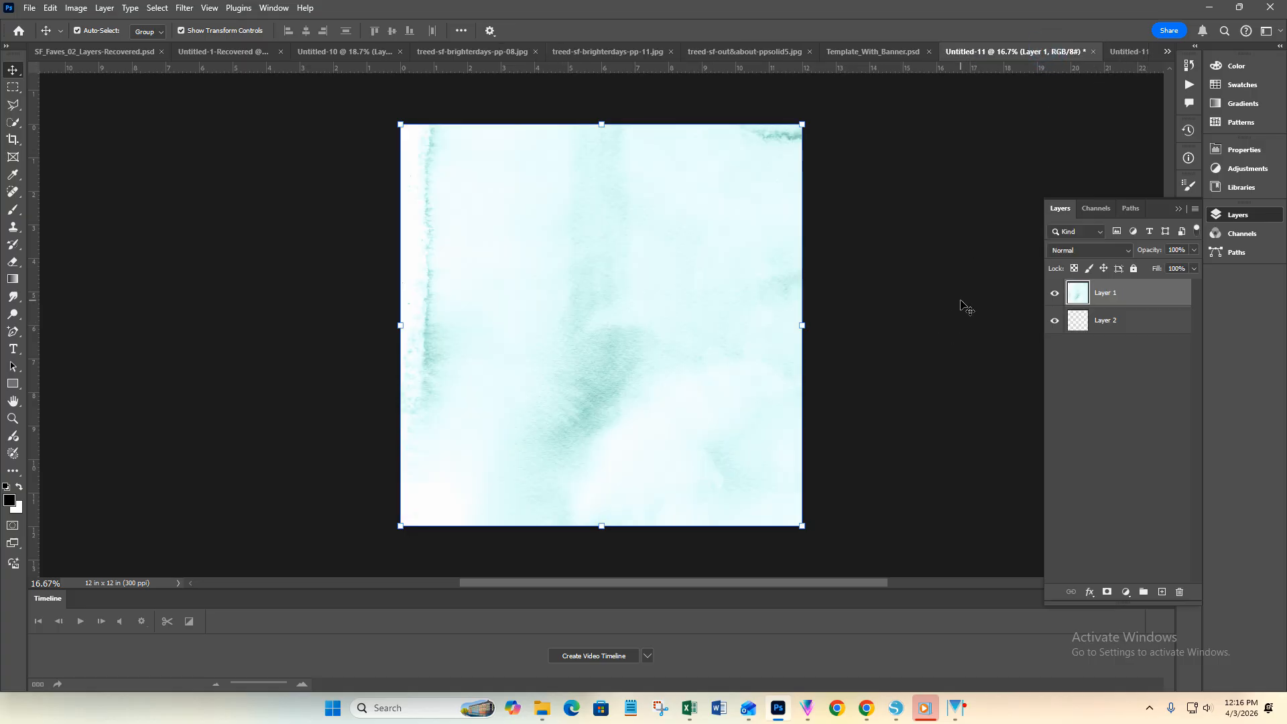
key("ctrl+v")
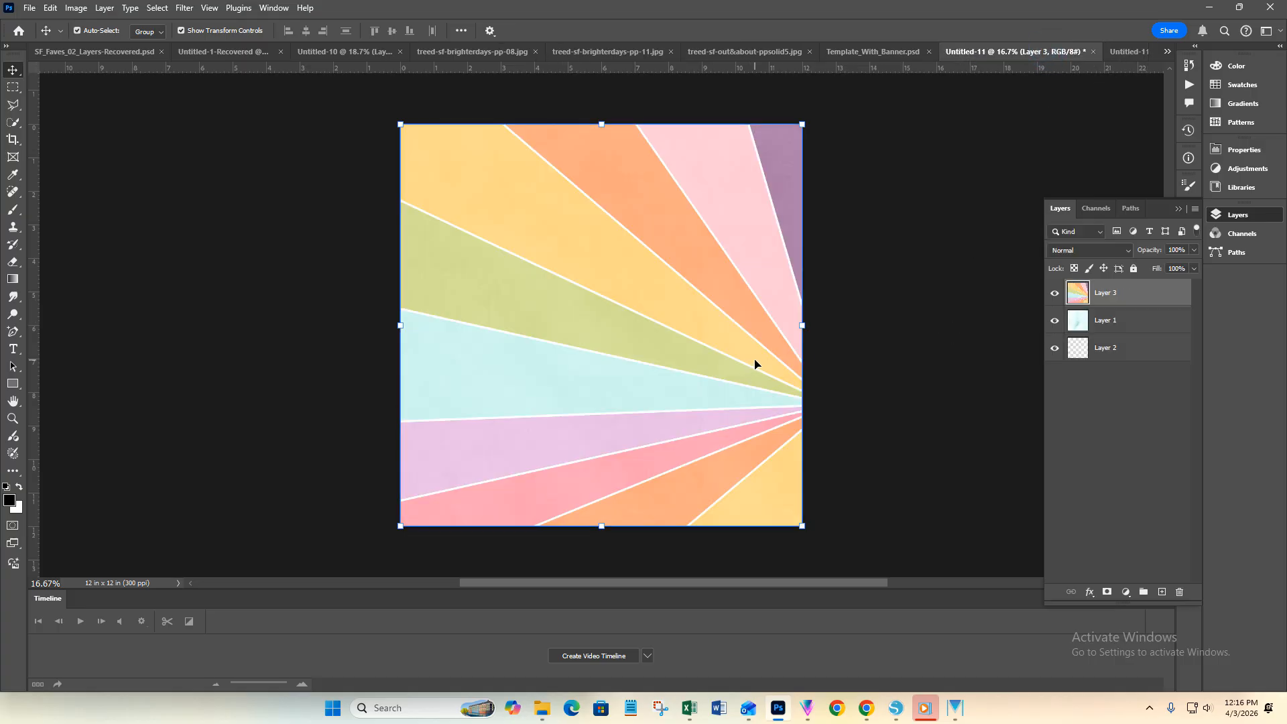
left_click_drag(755, 364, 612, 358)
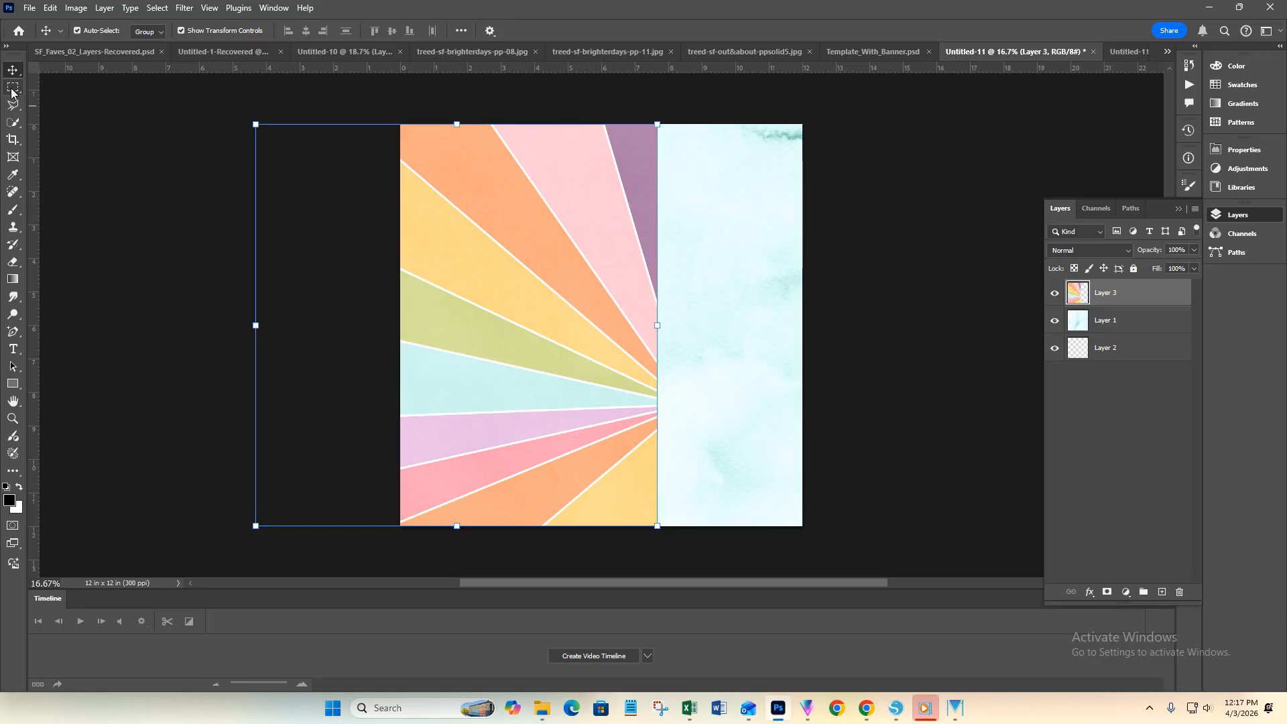
- Cut the light pink ray out of the sunburst onto its own layer with the Quick Selection tool and check the separation
left_click(12, 124)
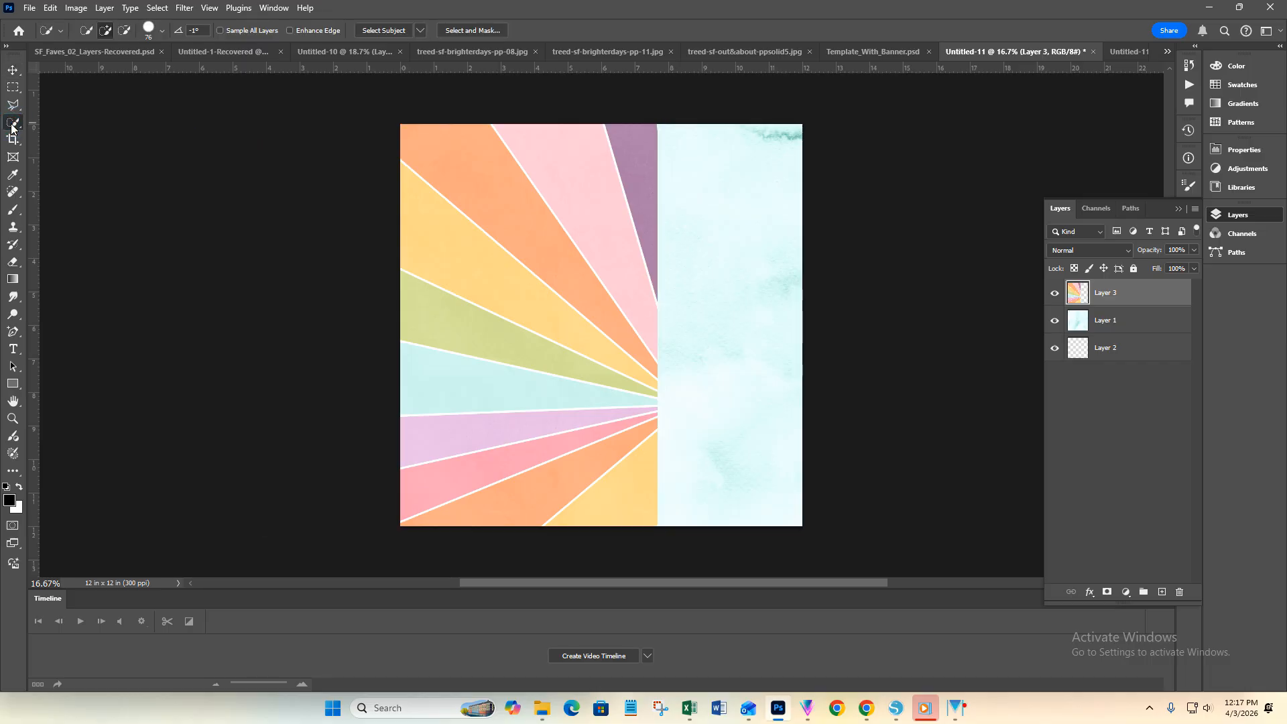
right_click(12, 125)
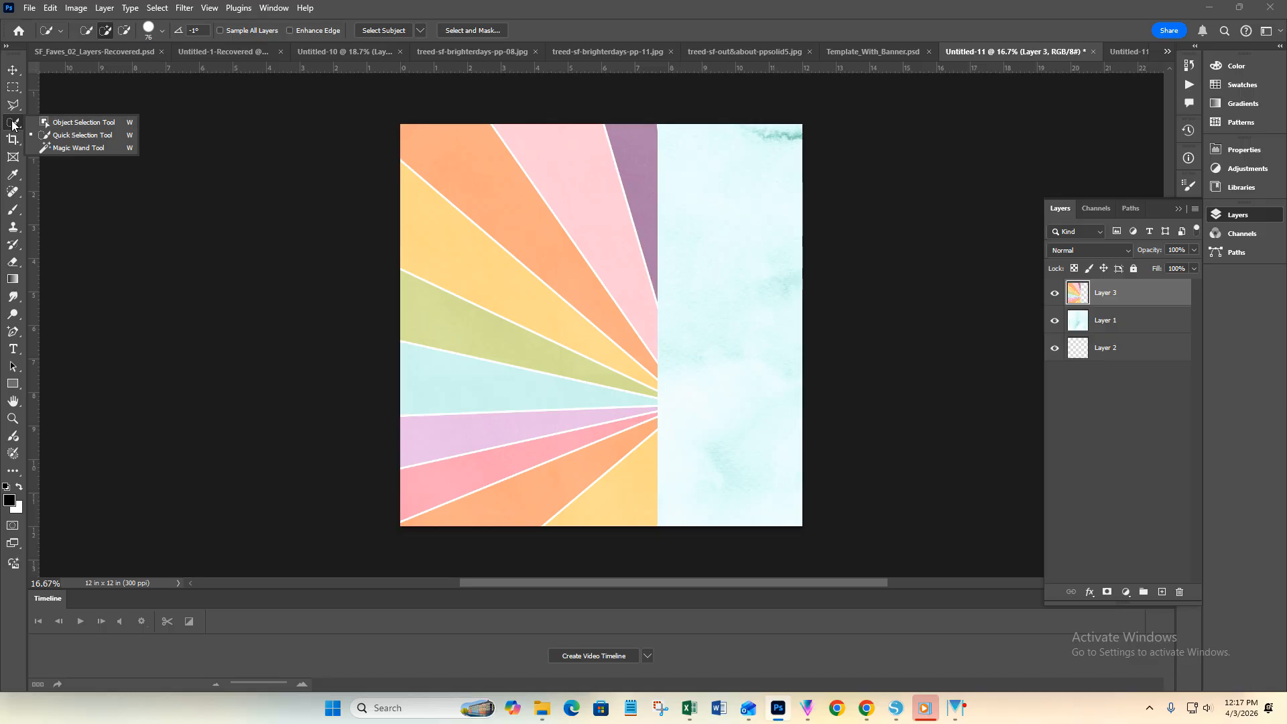
left_click(63, 138)
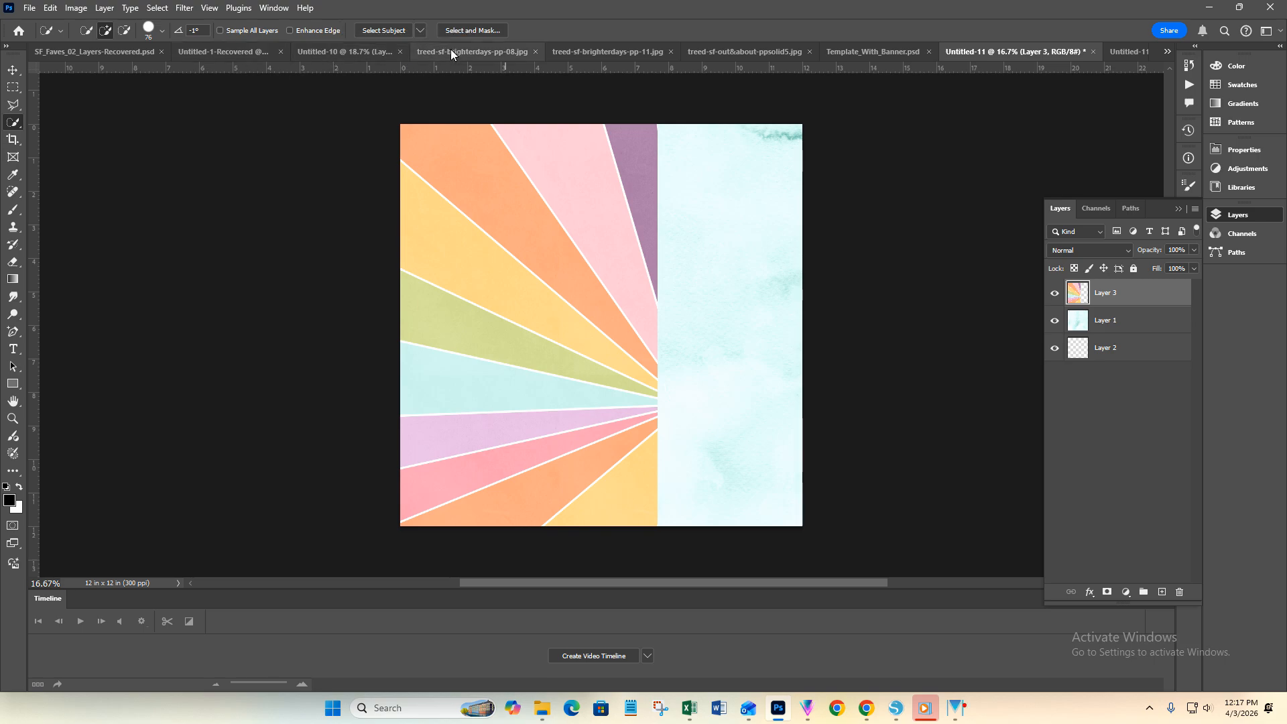
left_click(340, 56)
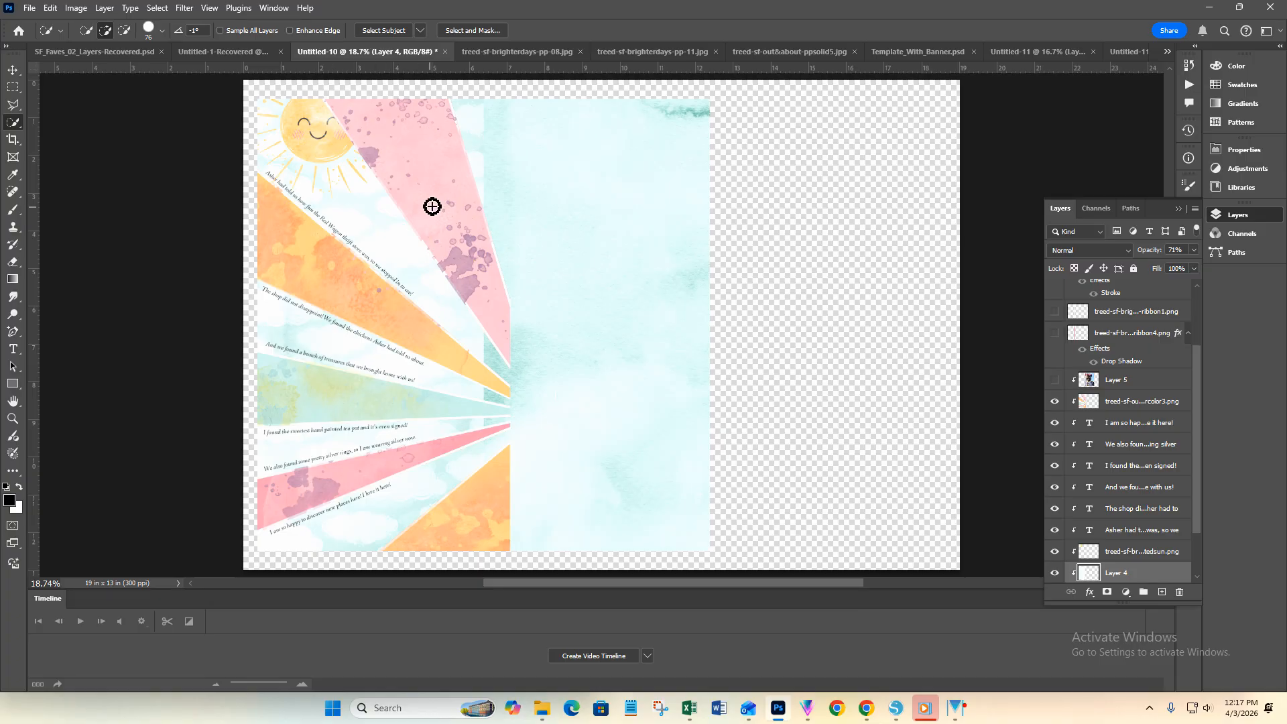
left_click(1035, 52)
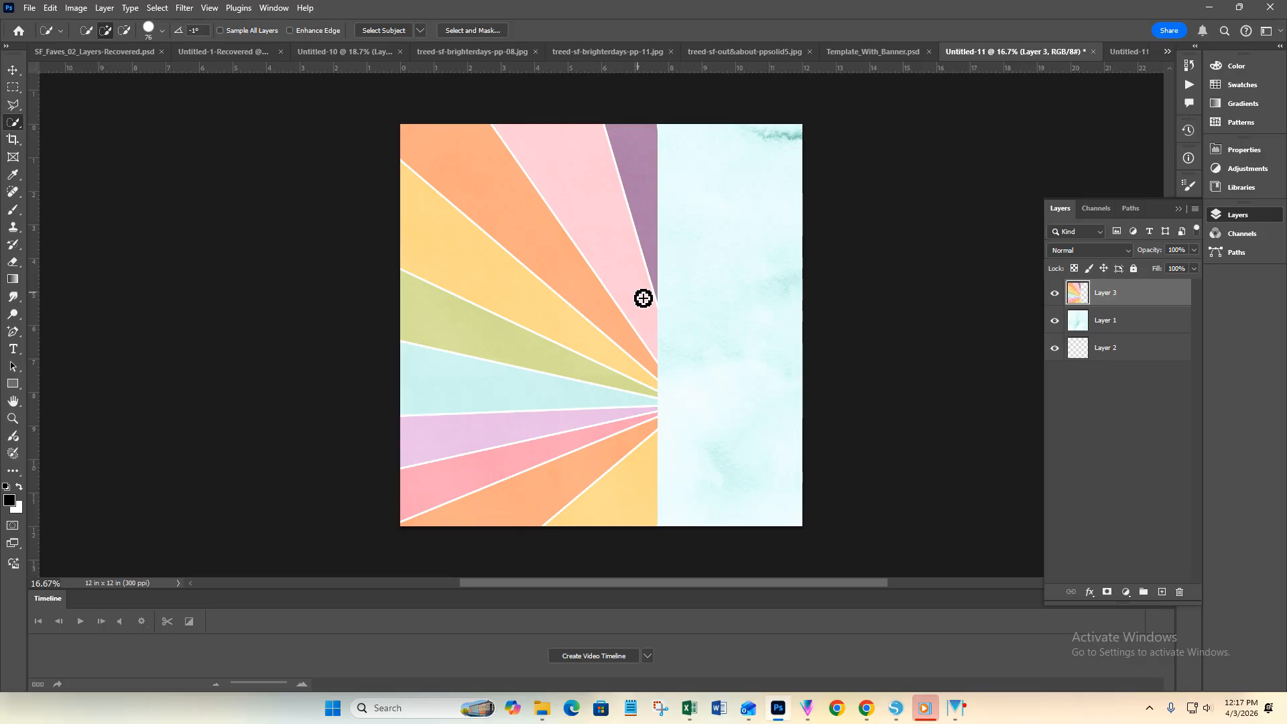
mouse_move(643, 298)
left_mouse_down()
mouse_move(635, 250)
mouse_move(583, 163)
left_mouse_up()
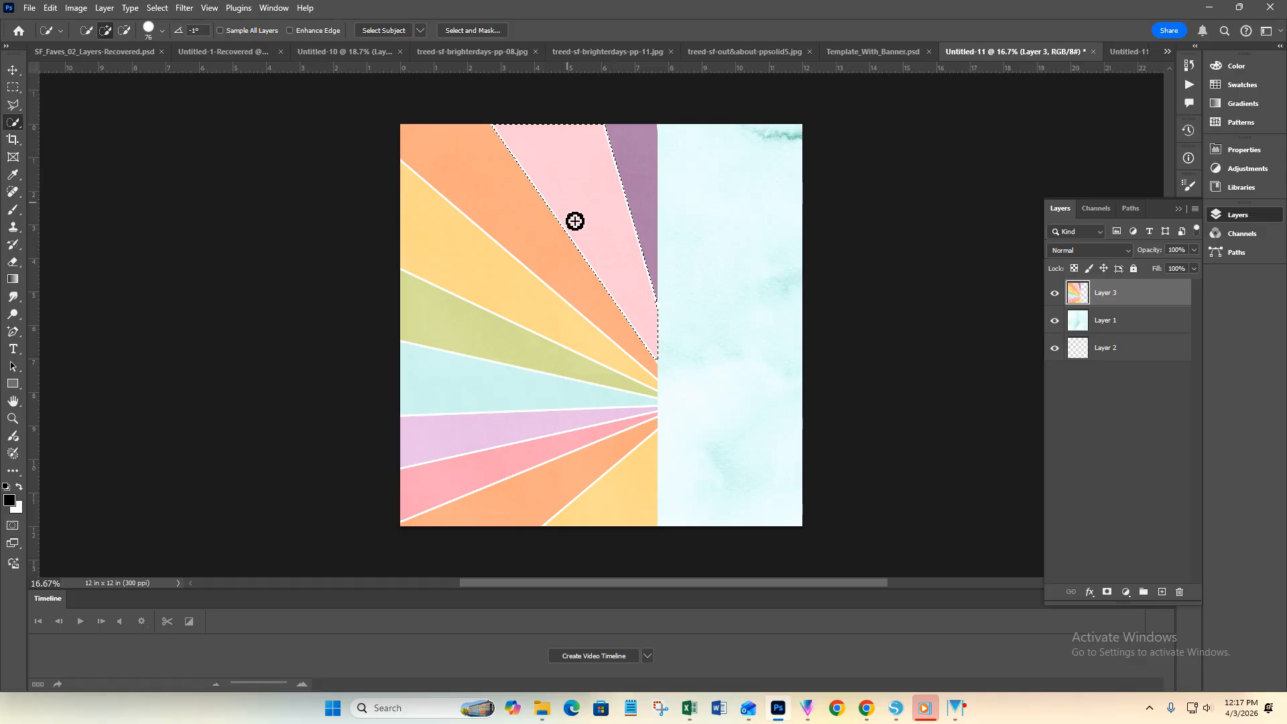
right_click(616, 261)
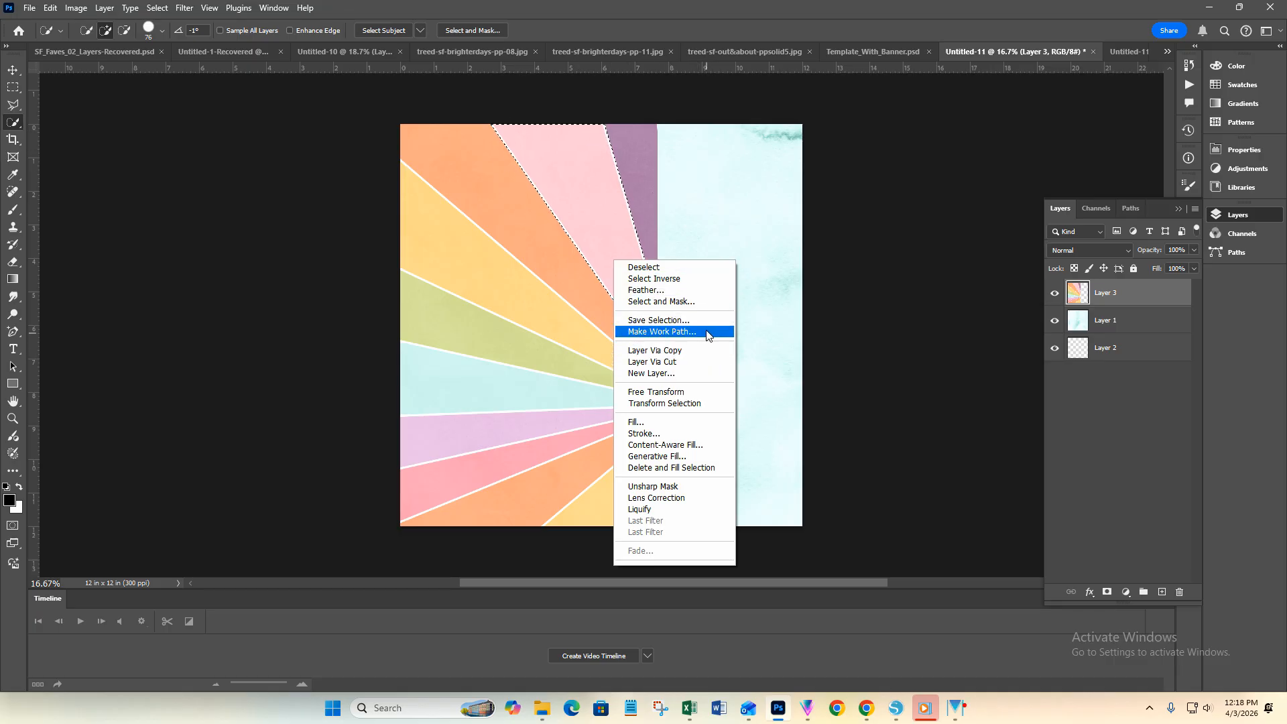
left_click(687, 364)
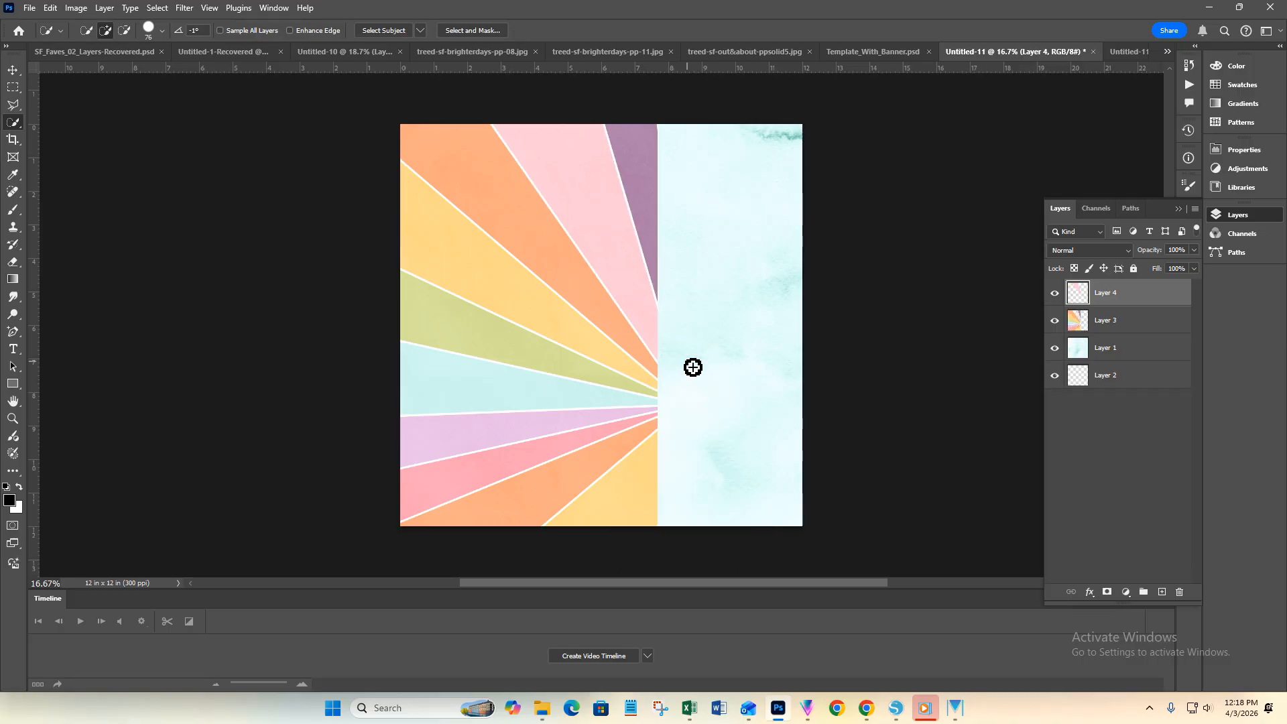
left_click(1054, 295)
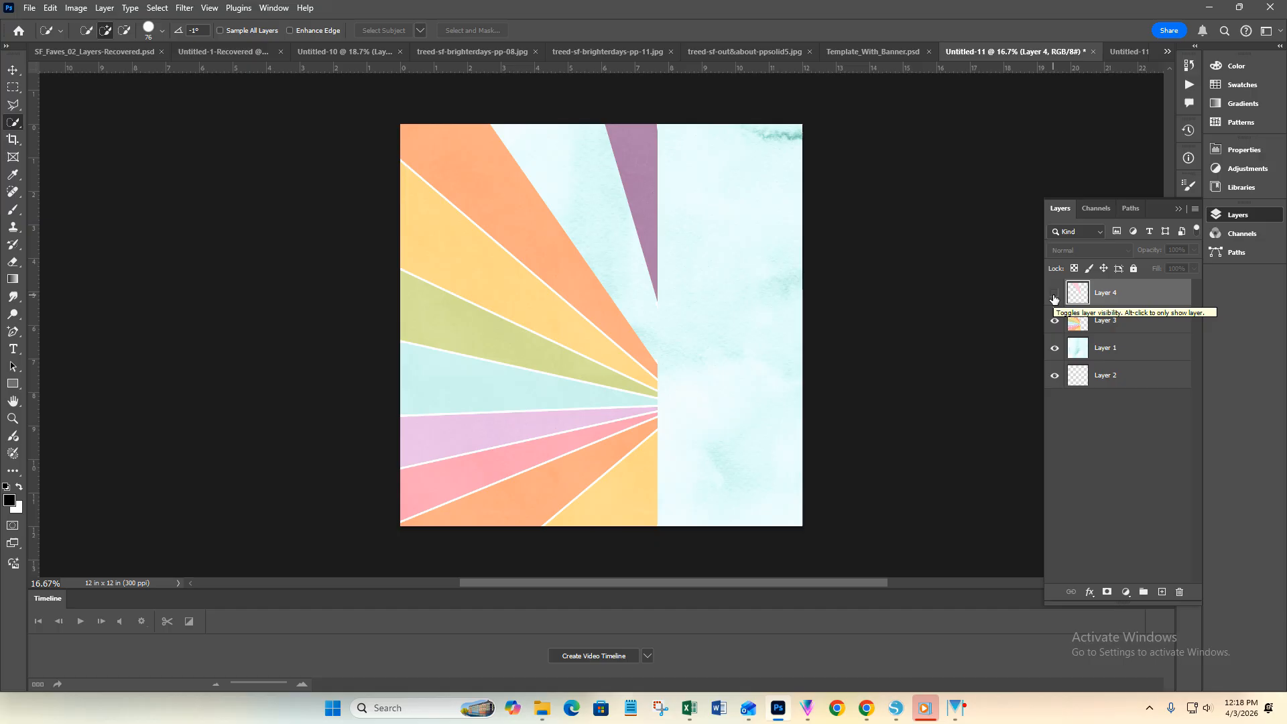
left_click(1054, 295)
left_click(1055, 321)
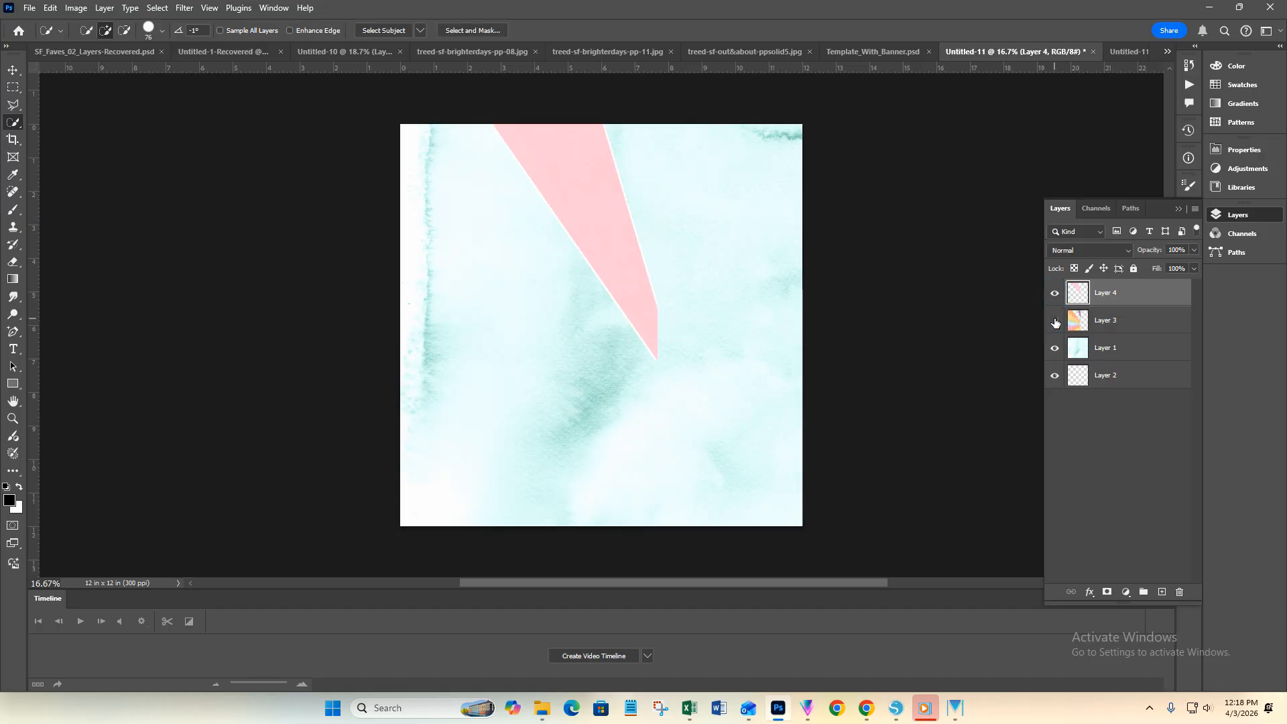
left_click(1055, 321)
- Select the wide yellow ray on Layer 3, trim the selection, and cut it onto its own layer
left_click(1159, 321)
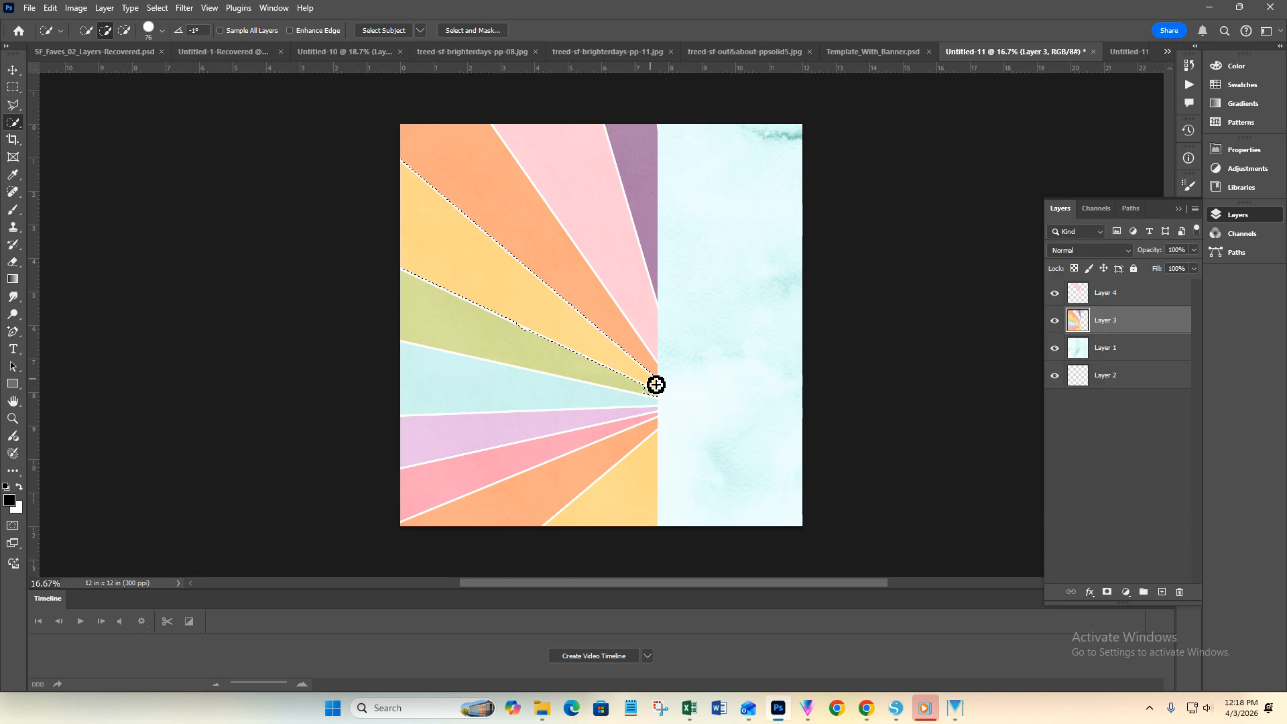
key("alt")
key("ctrl+shift+j")
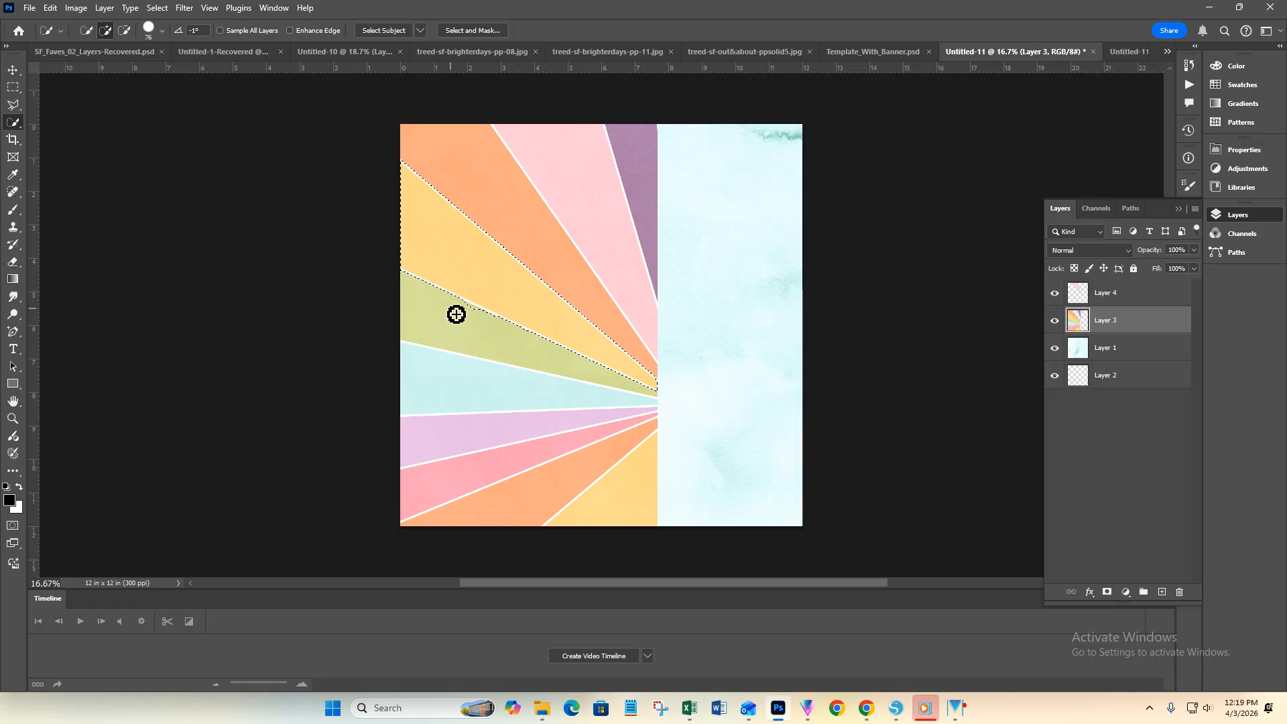
right_click(511, 301)
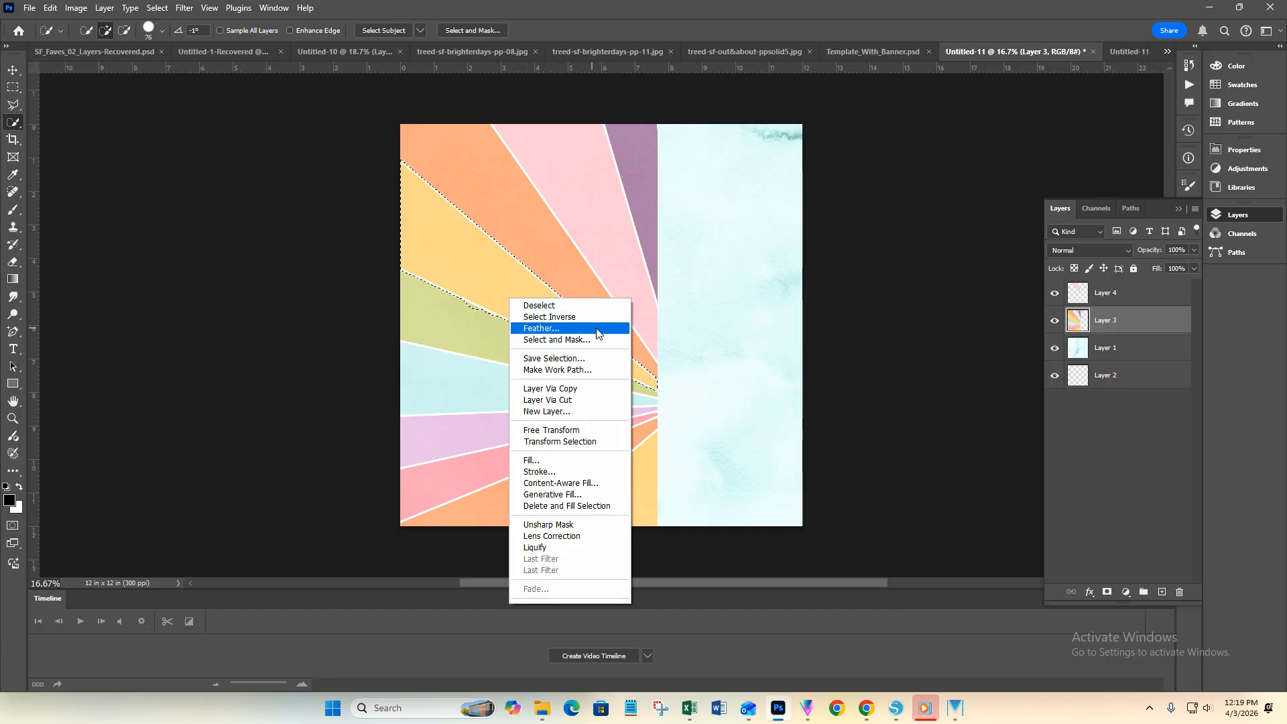
left_click(574, 401)
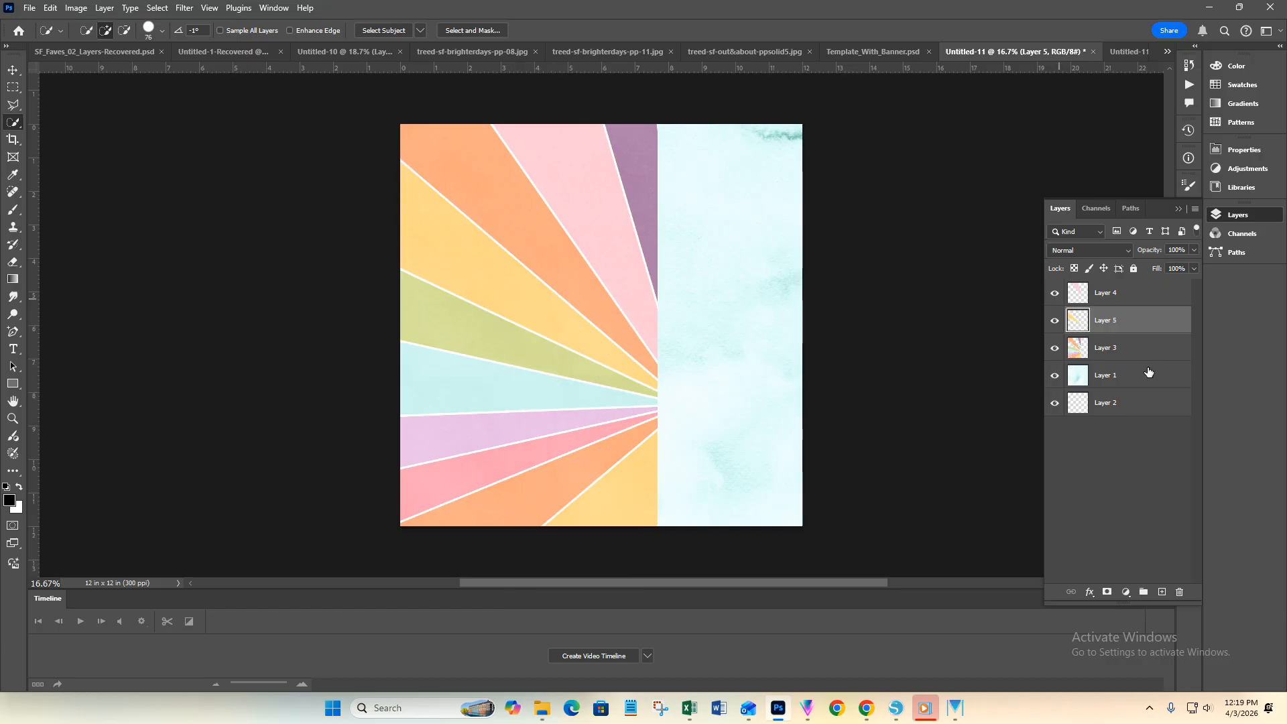
left_click(1056, 349)
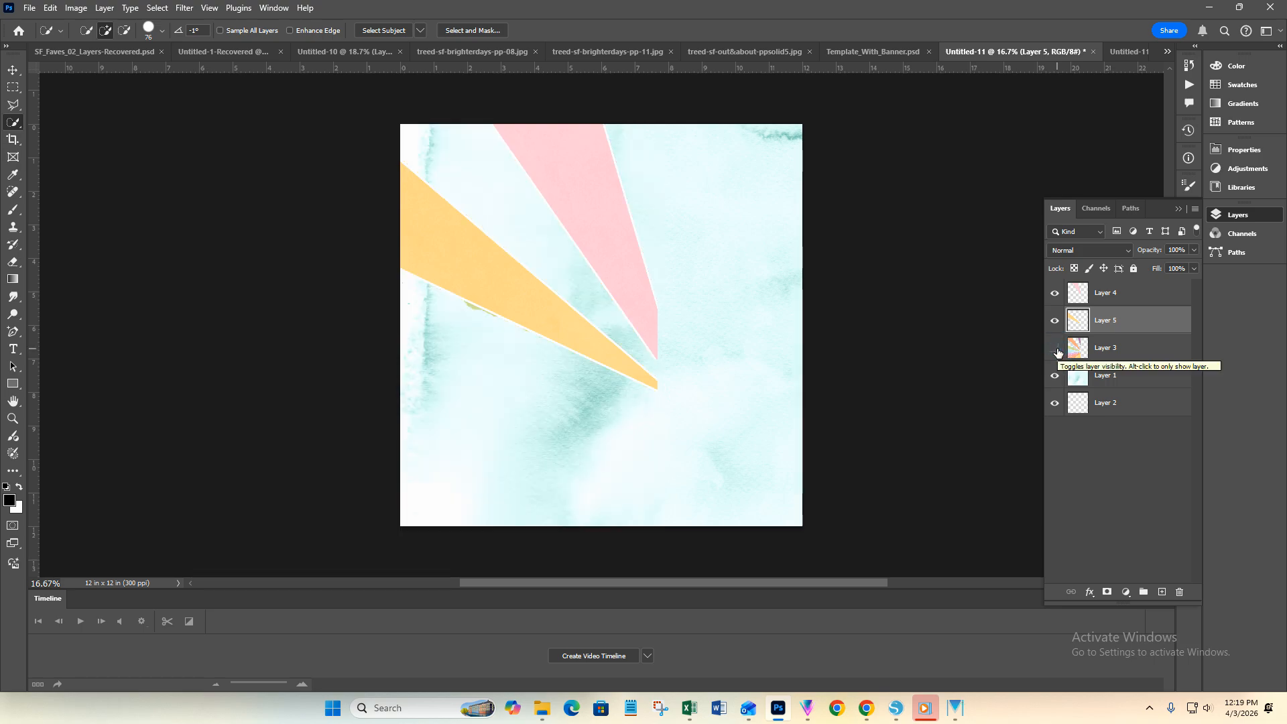
left_click(1056, 350)
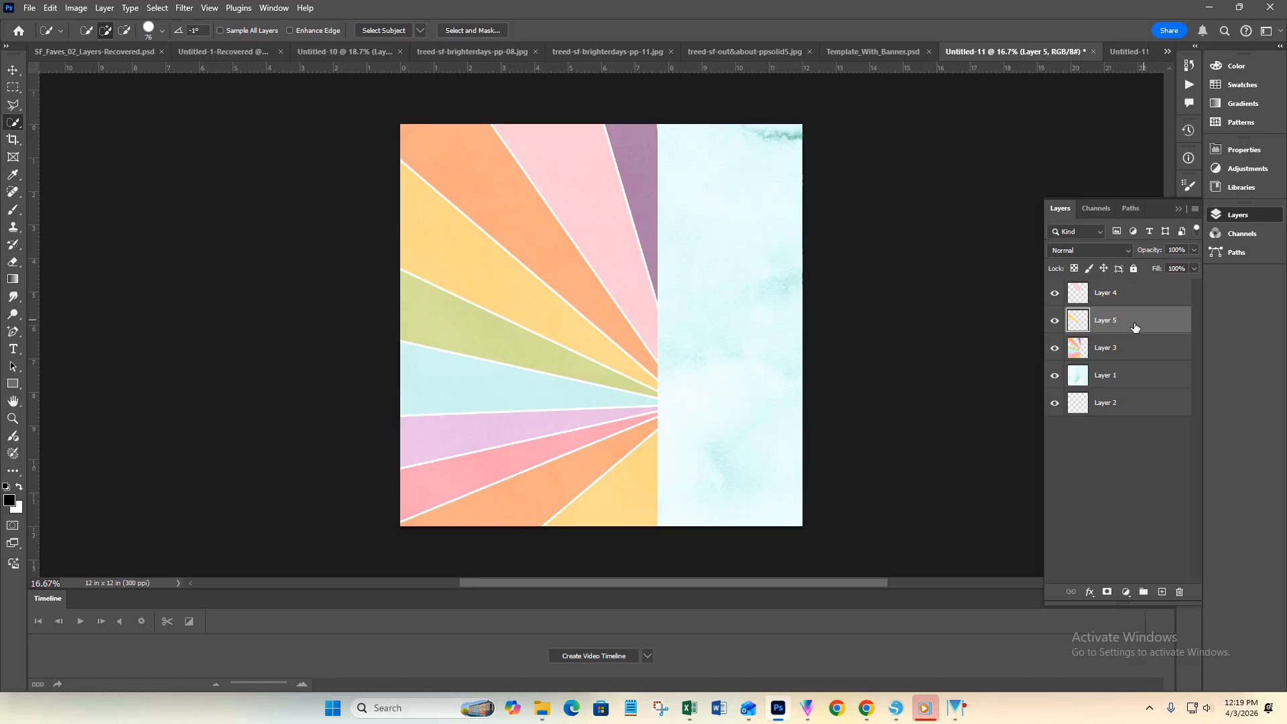
- Hide the sunburst layer and remove the green sliver beneath the yellow ray from Layer 5 using a Polygonal Lasso selection
left_click(1055, 348)
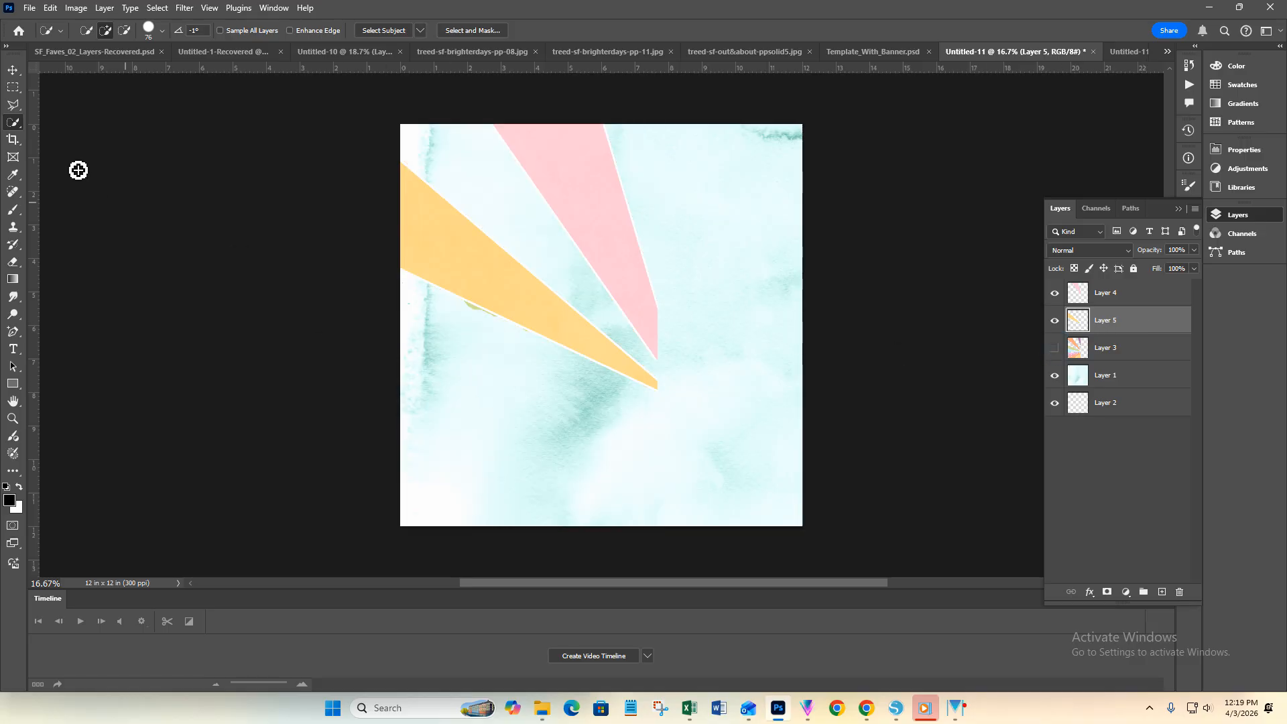
left_click(14, 106)
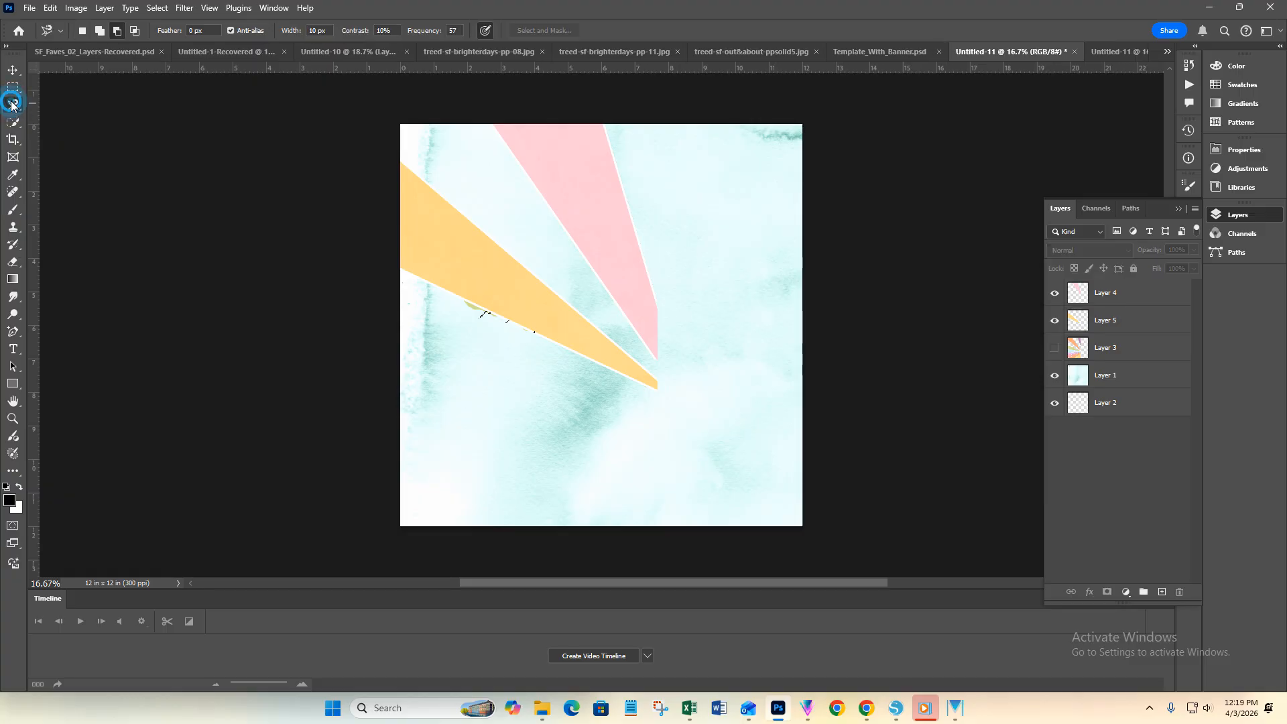
left_click(13, 105)
left_click(89, 117)
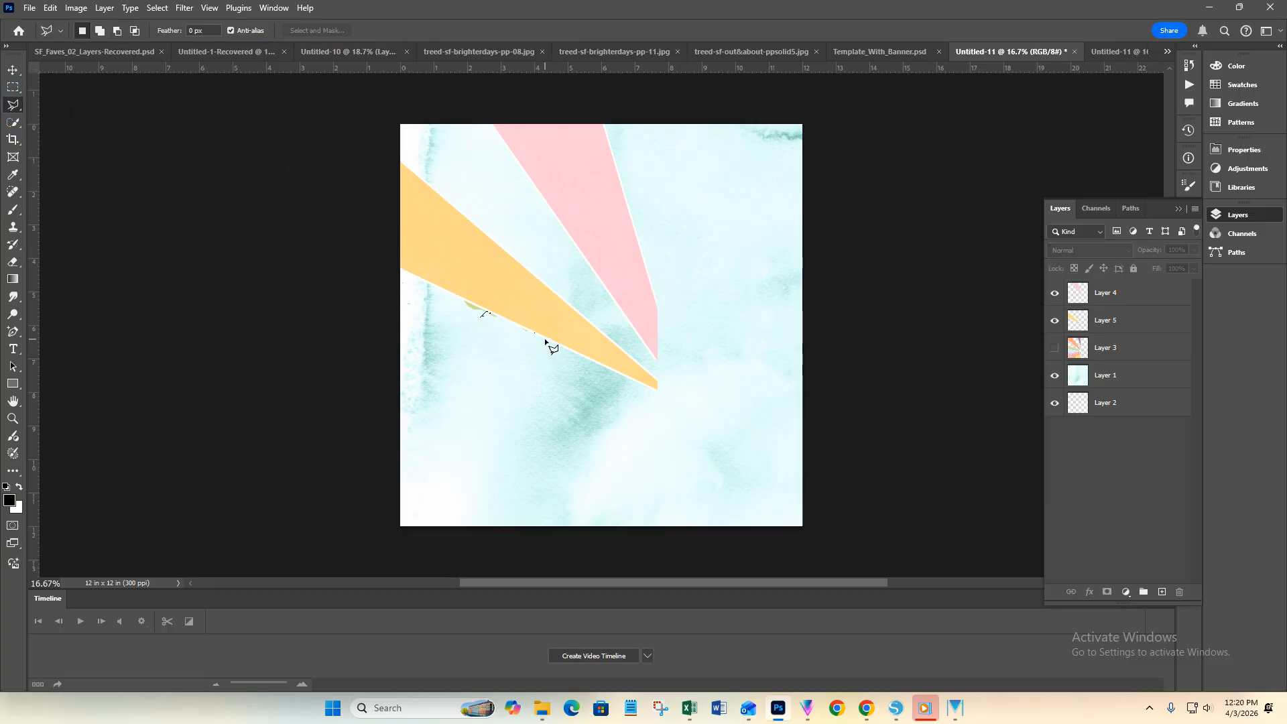
key("shift")
left_click(544, 340)
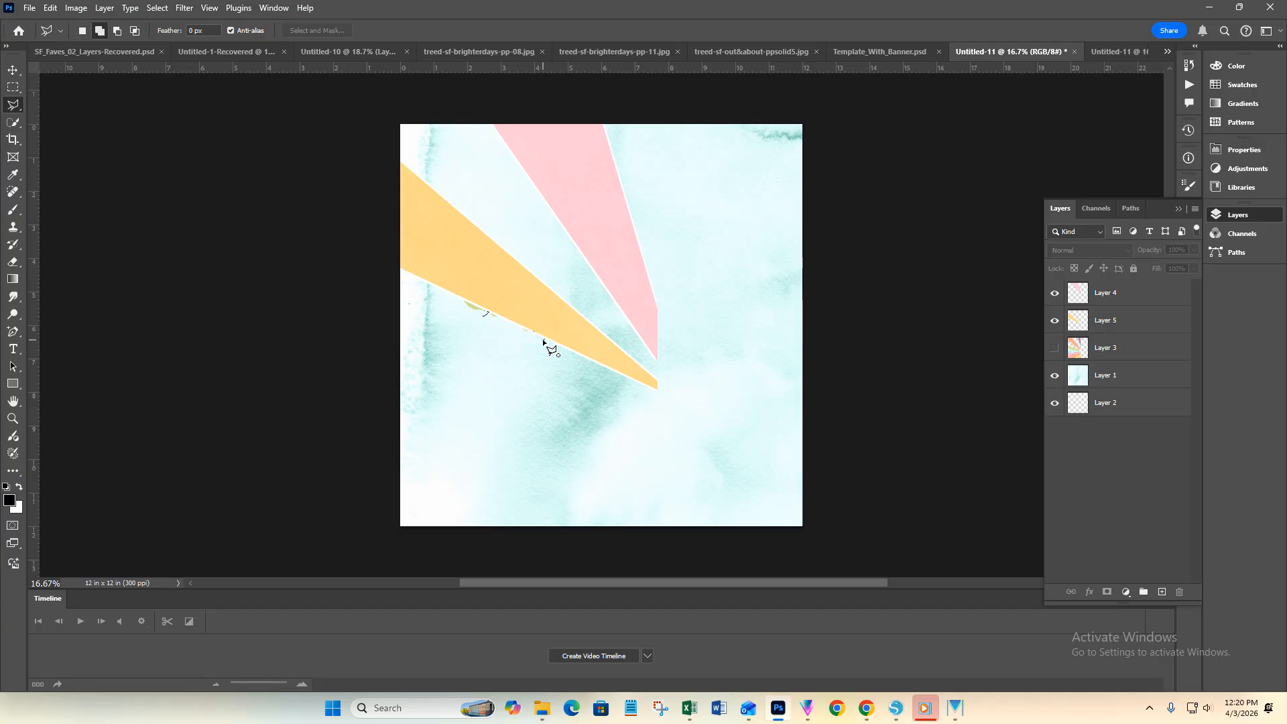
left_click(445, 293)
left_click(488, 344)
left_click(546, 341)
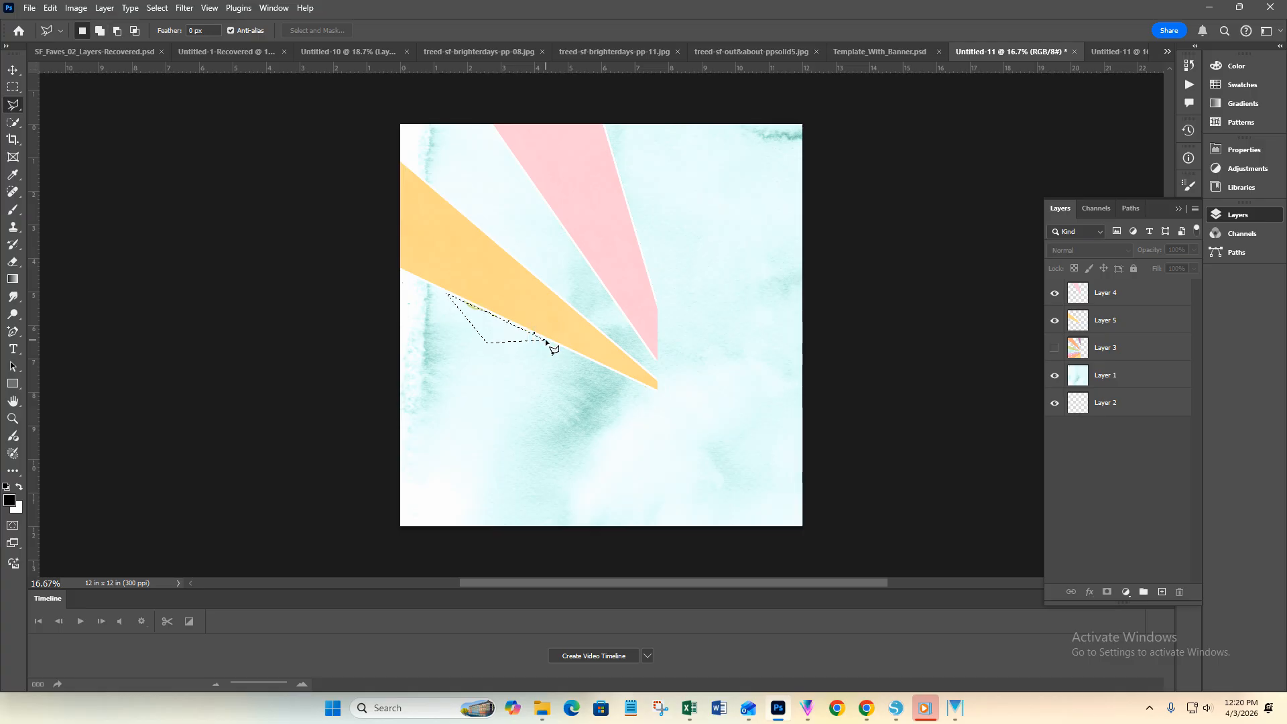
right_click(485, 328)
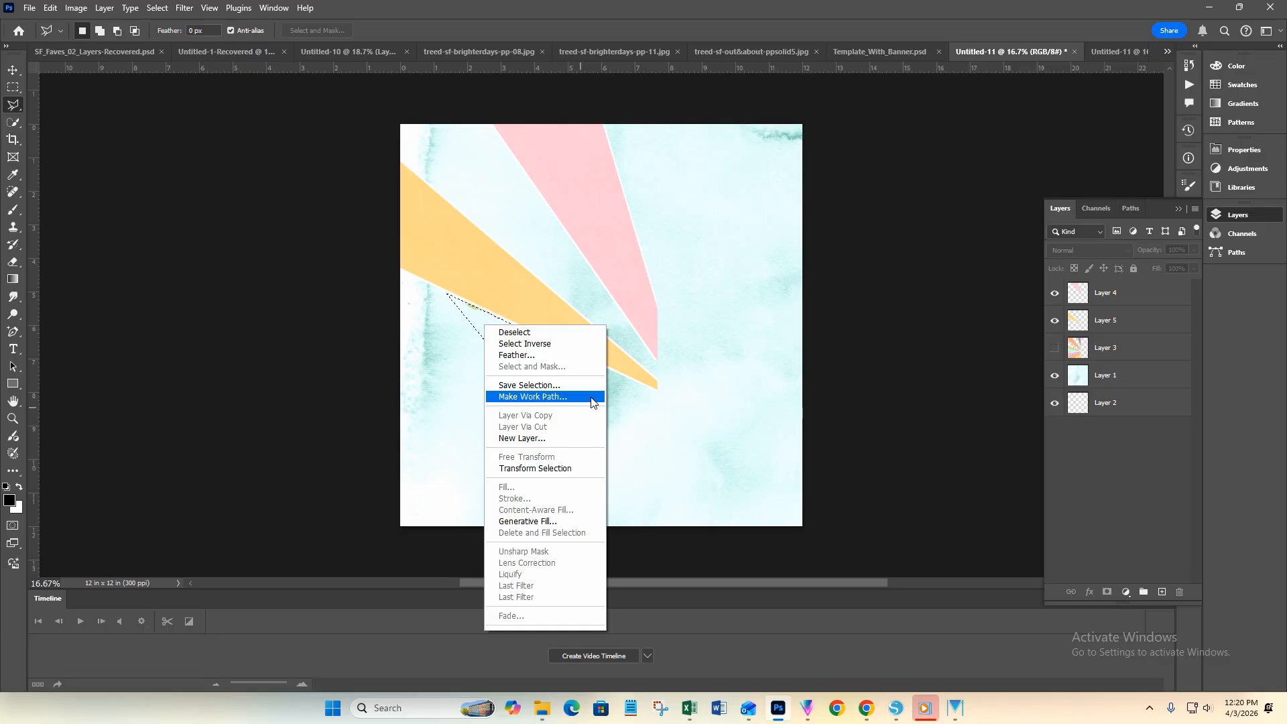
left_click(1143, 321)
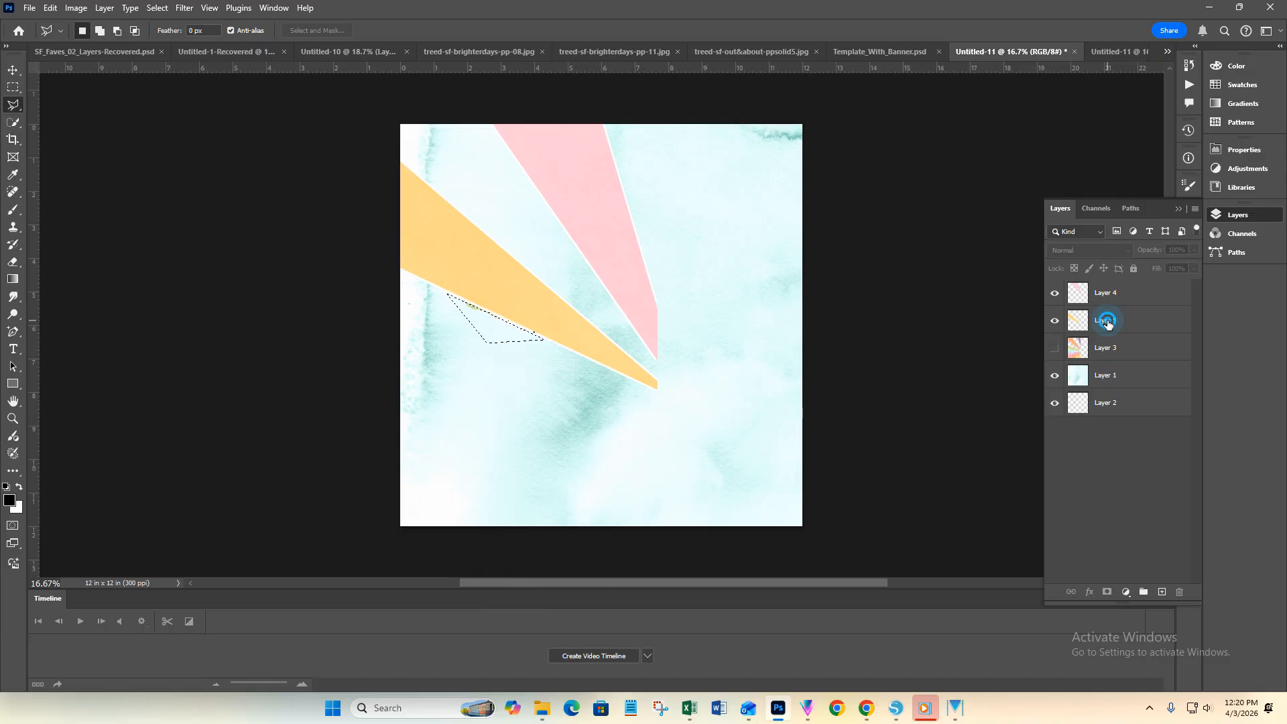
left_click(1109, 323)
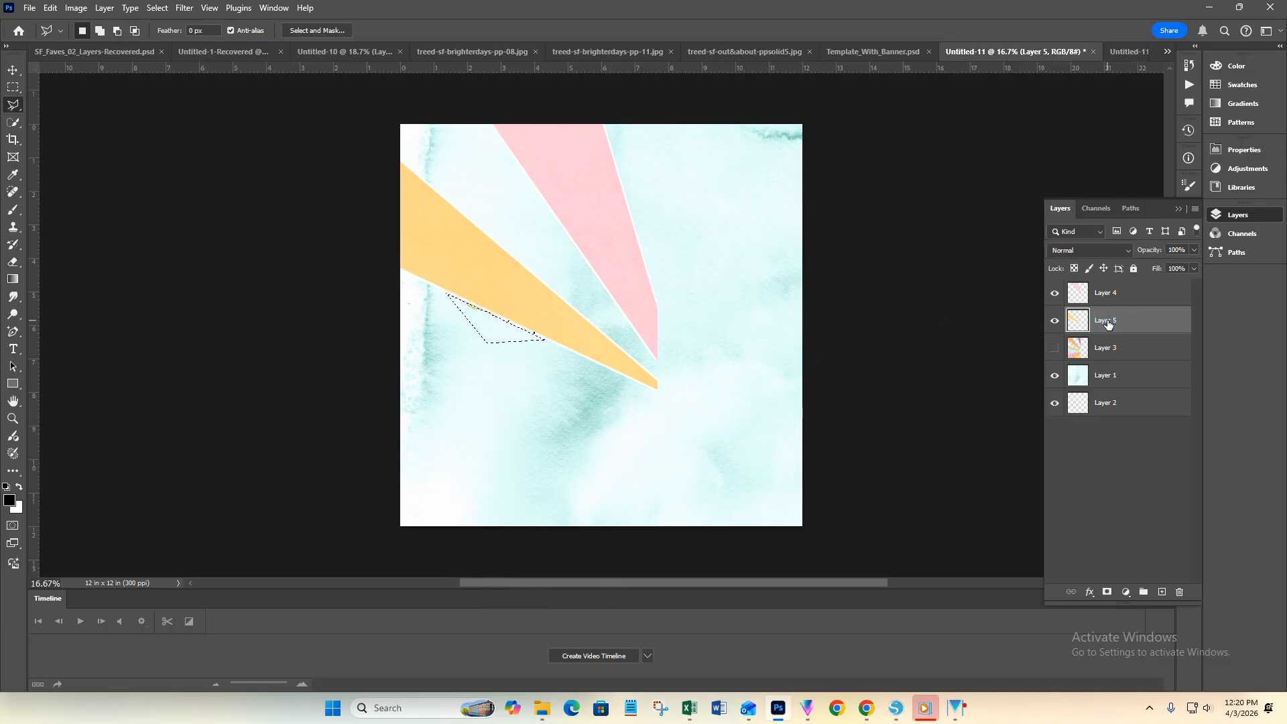
right_click(478, 323)
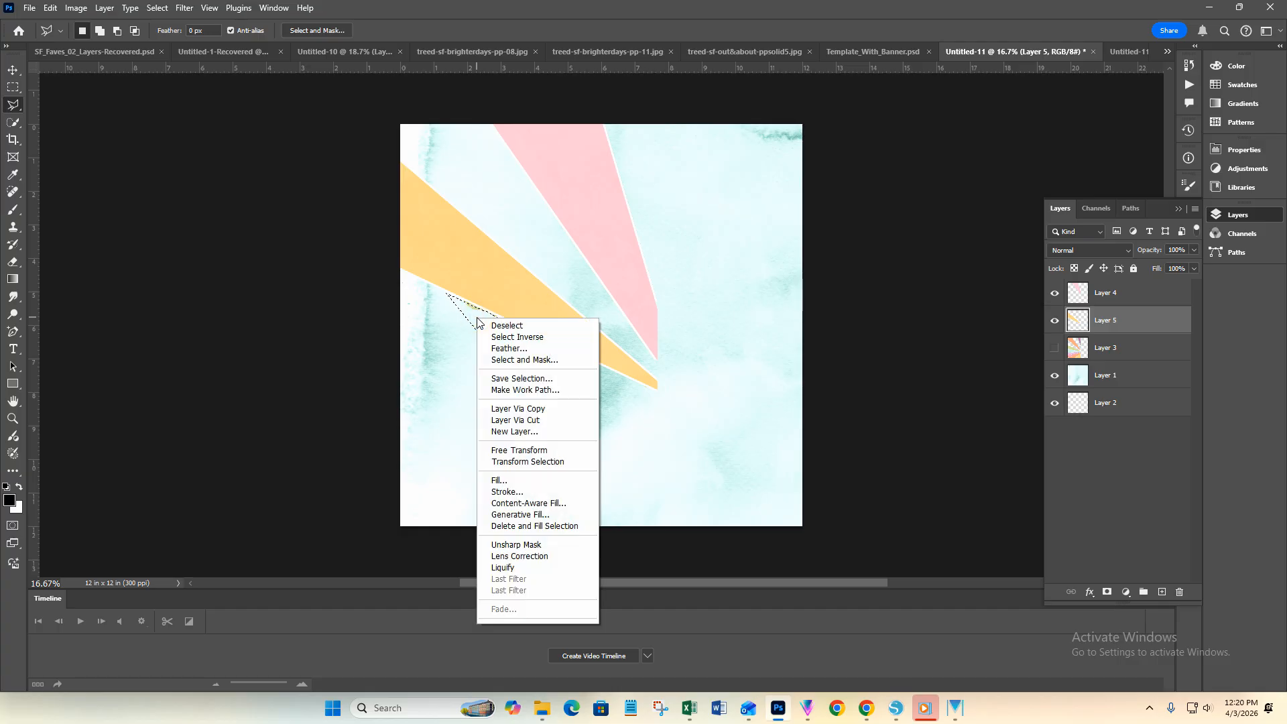
left_click(521, 419)
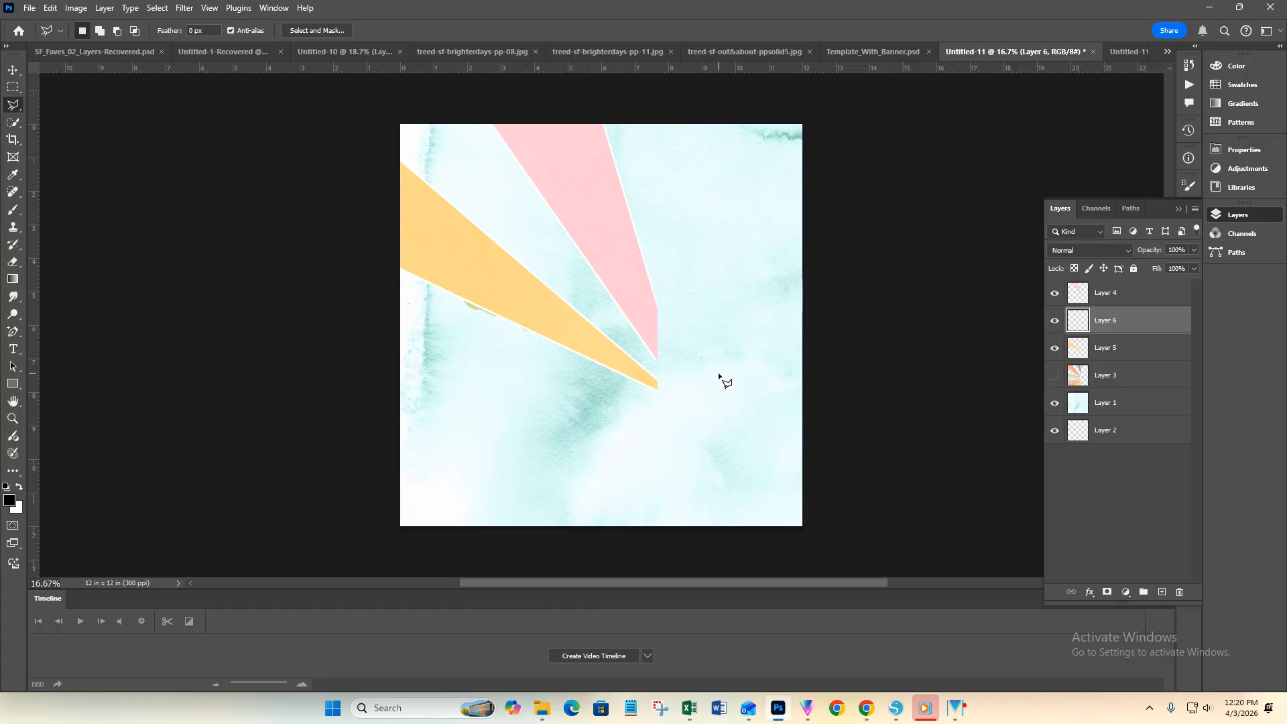
key("ctrl+z")
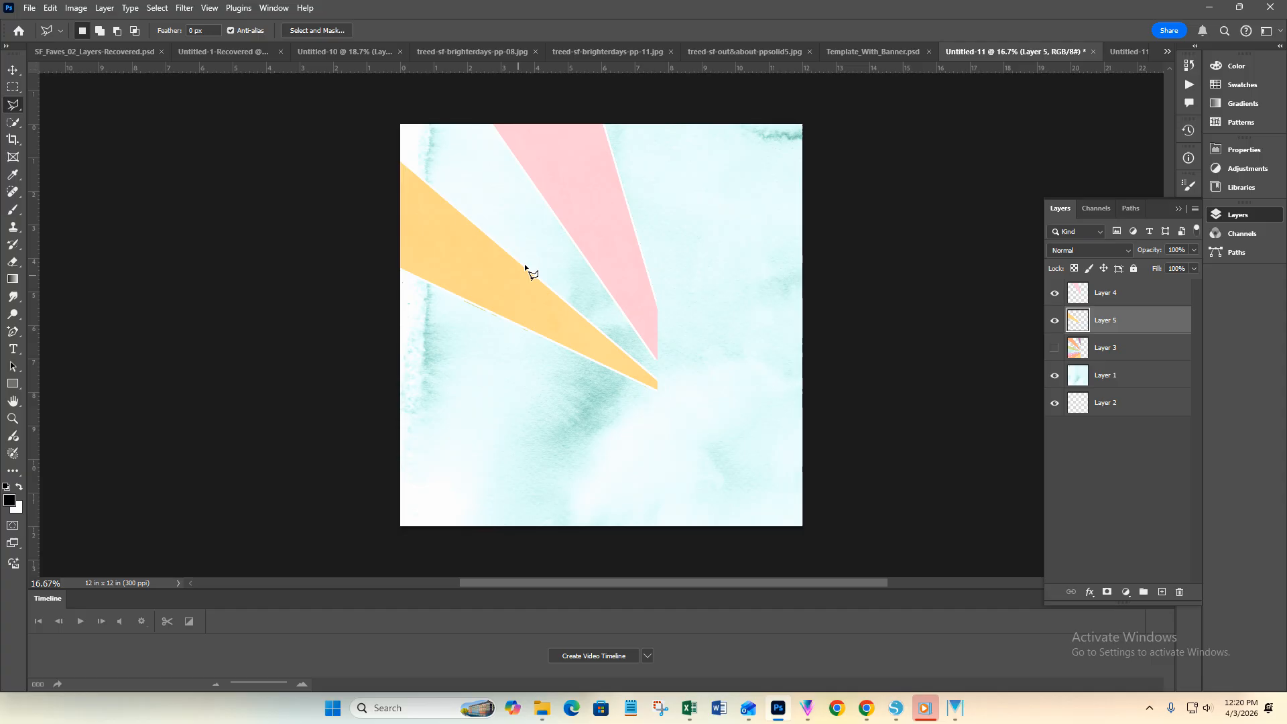
- Show the sunburst layer again and cut its light aqua ray onto a separate layer using Quick Selection
left_click(1054, 348)
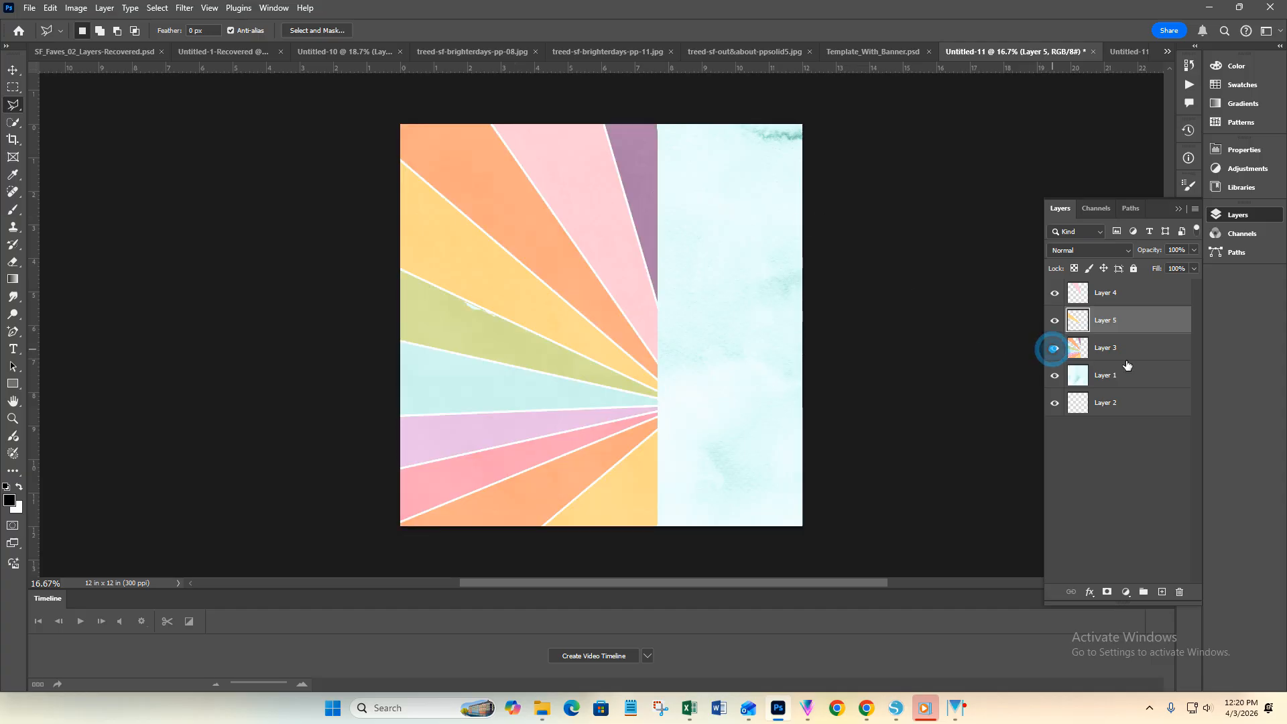
left_click(1167, 353)
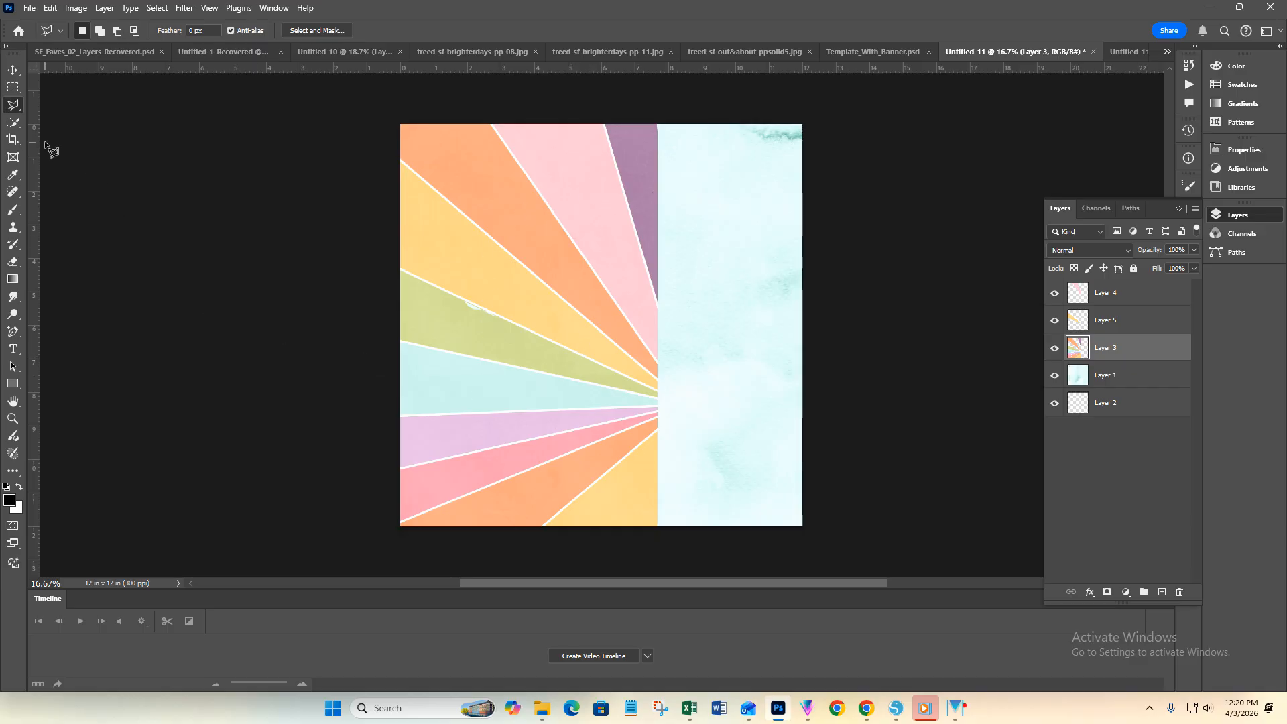
left_click(14, 122)
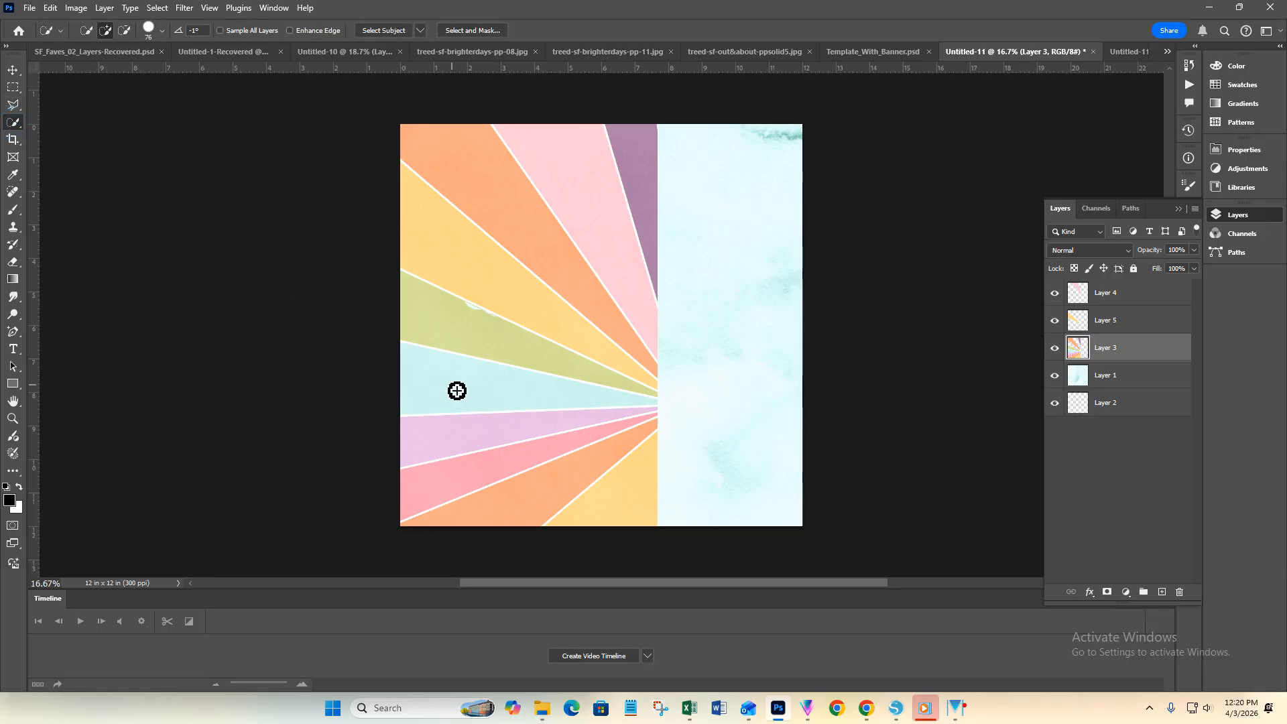
left_click(426, 385)
right_click(444, 385)
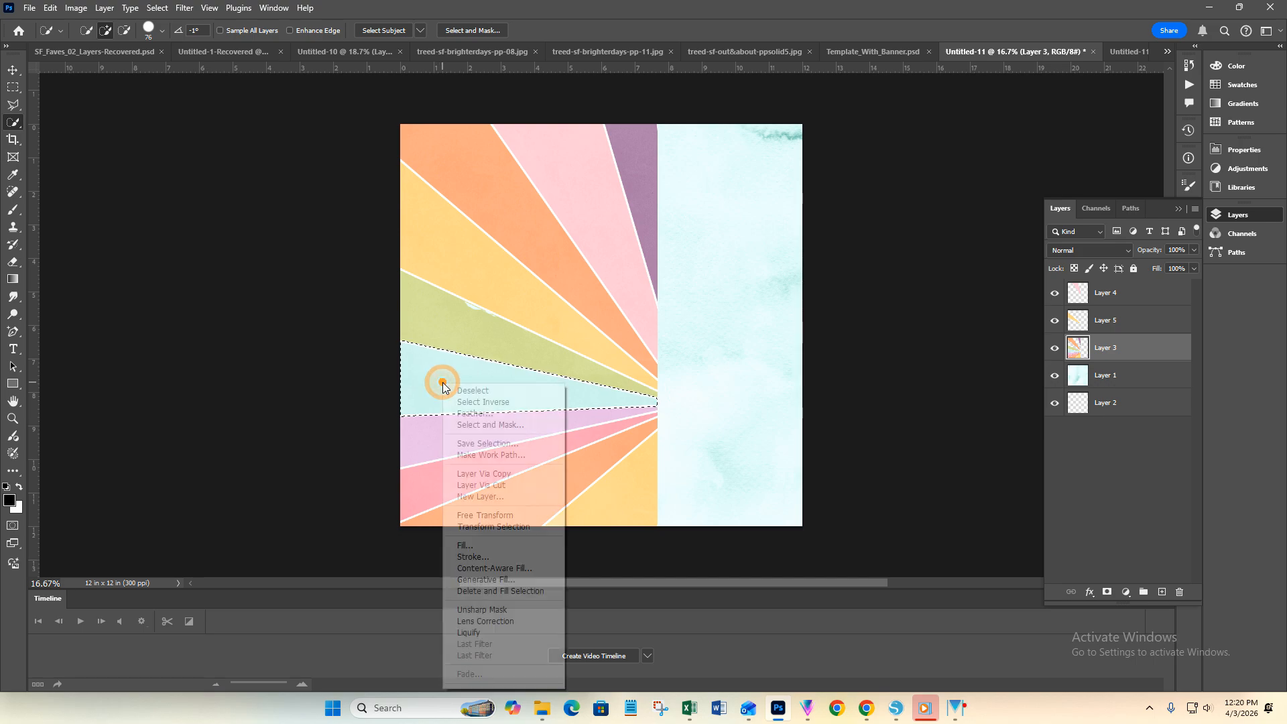
left_click(503, 485)
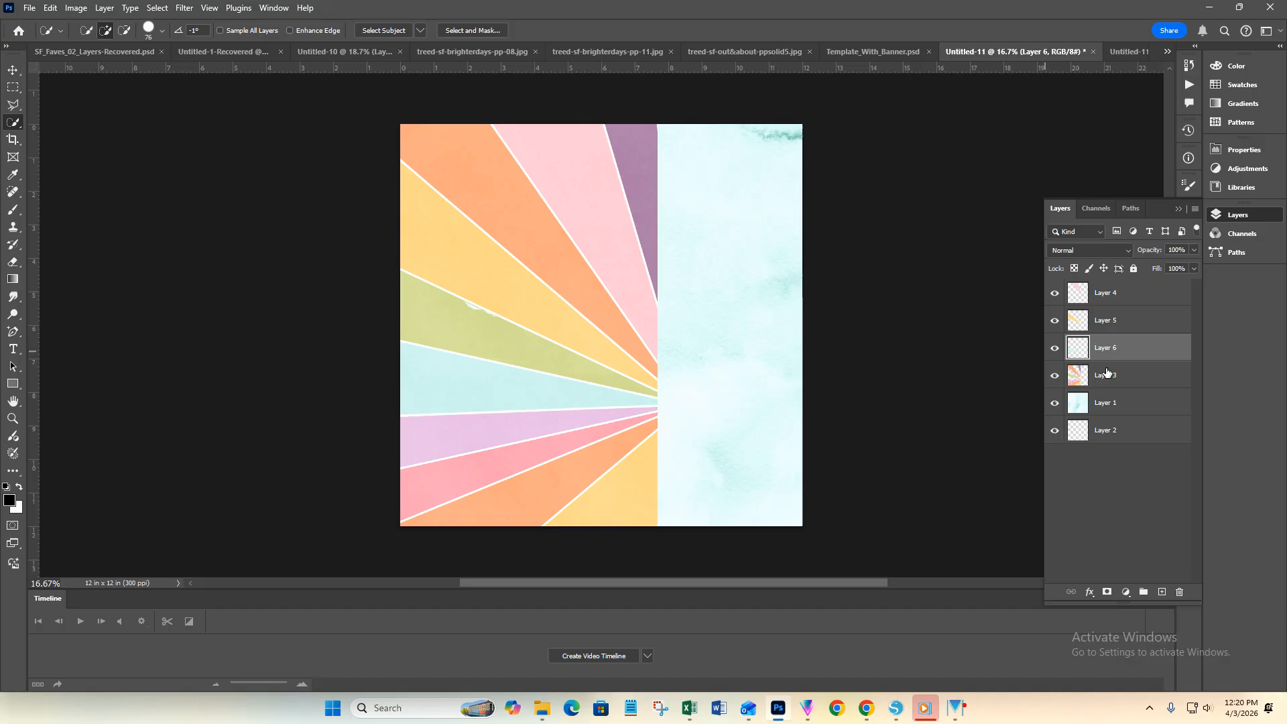
- Select the darker pink ray on Layer 3 with Quick Selection, trim the spill into the lavender ray, and cut it onto its own layer
left_click(1147, 376)
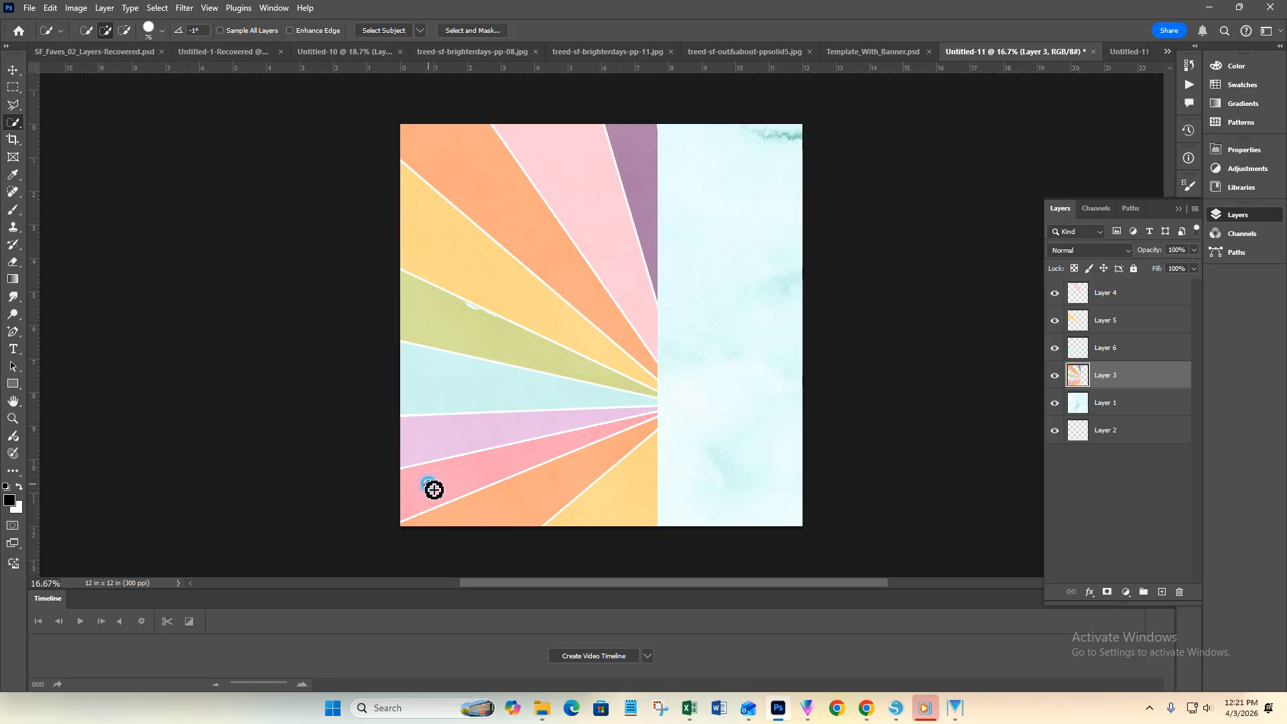
mouse_move(434, 489)
left_mouse_down()
mouse_move(464, 461)
mouse_move(578, 442)
left_mouse_up()
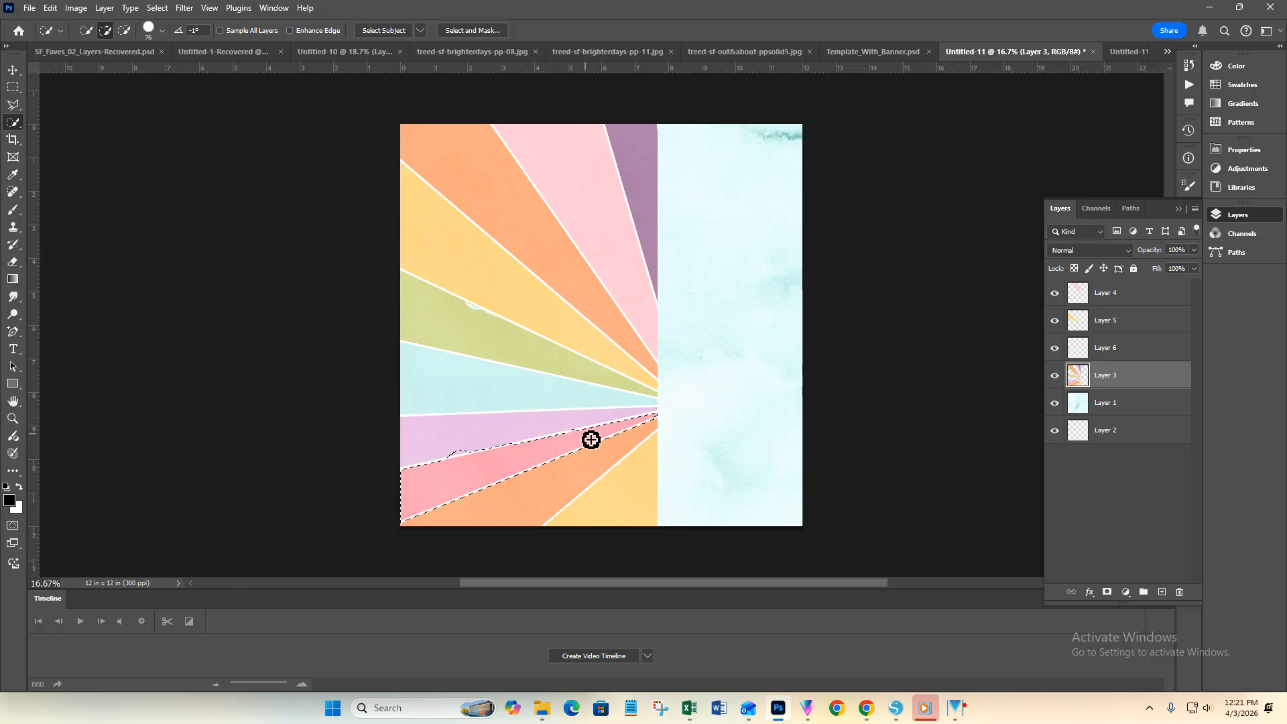
left_click(463, 455, "alt")
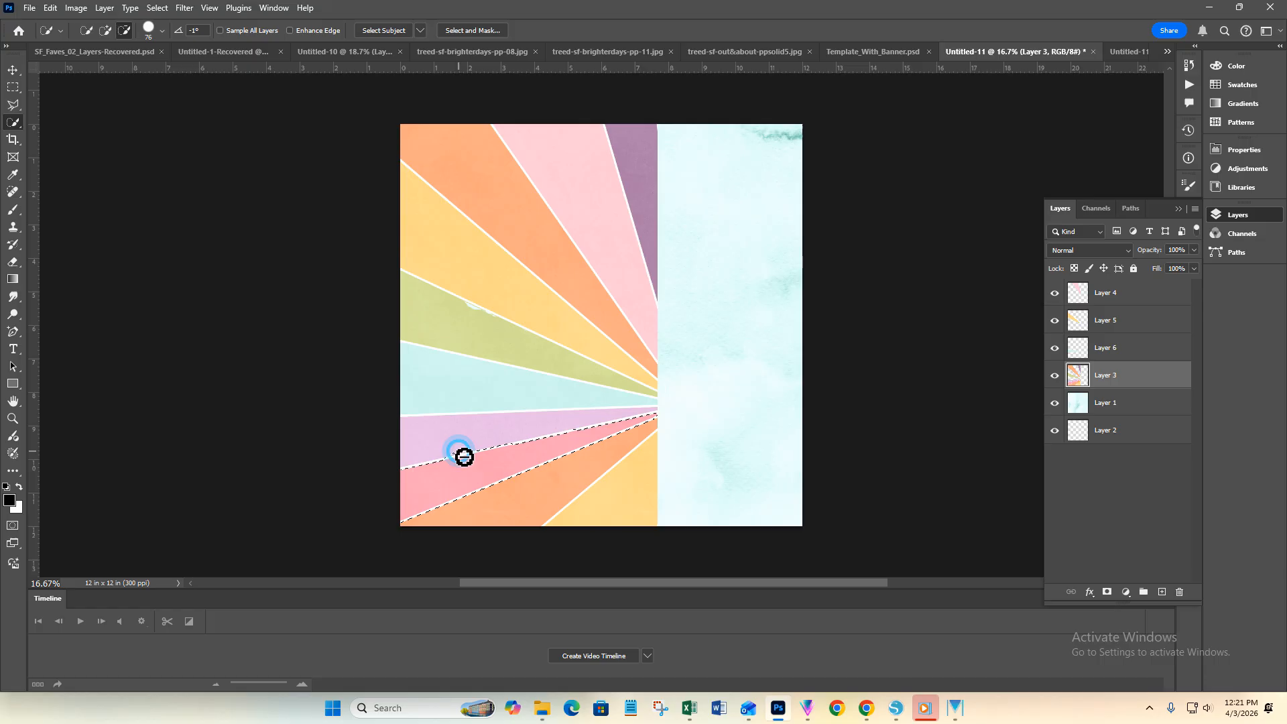
left_click(470, 457, "alt")
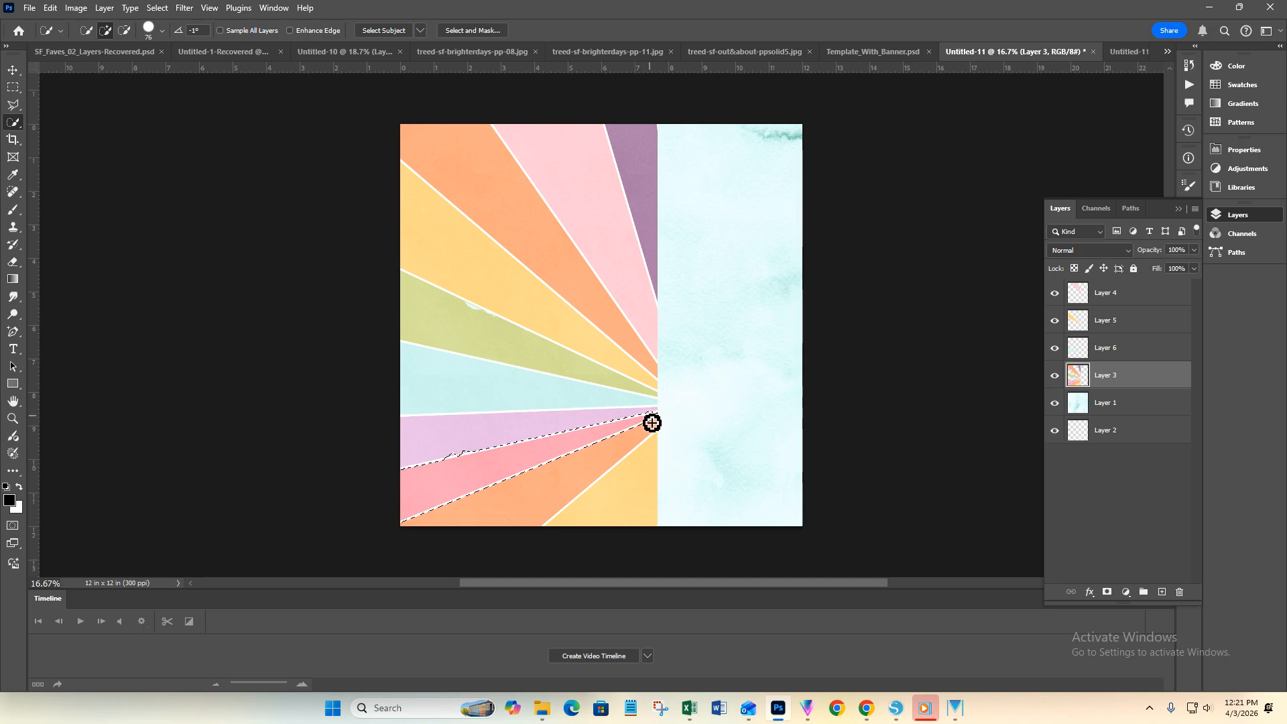
mouse_move(445, 469)
left_mouse_down()
mouse_move(413, 477)
mouse_move(433, 491)
mouse_move(480, 468)
left_mouse_up()
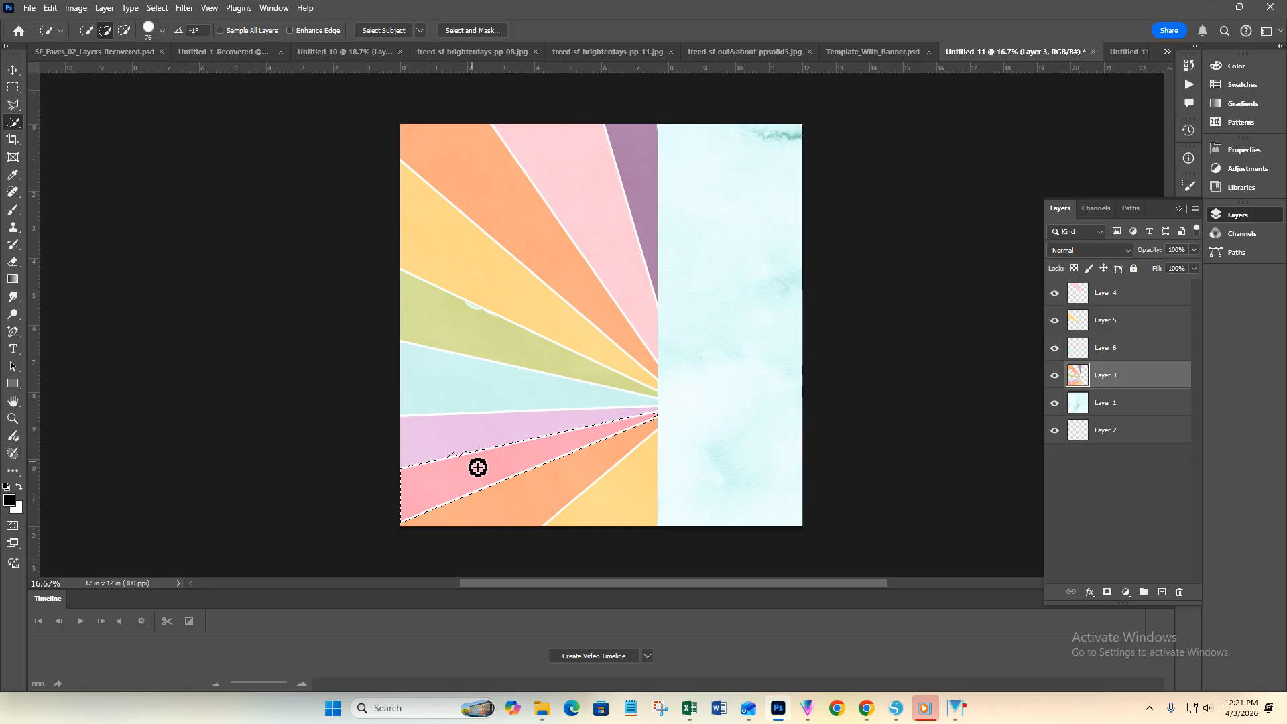
right_click(472, 461)
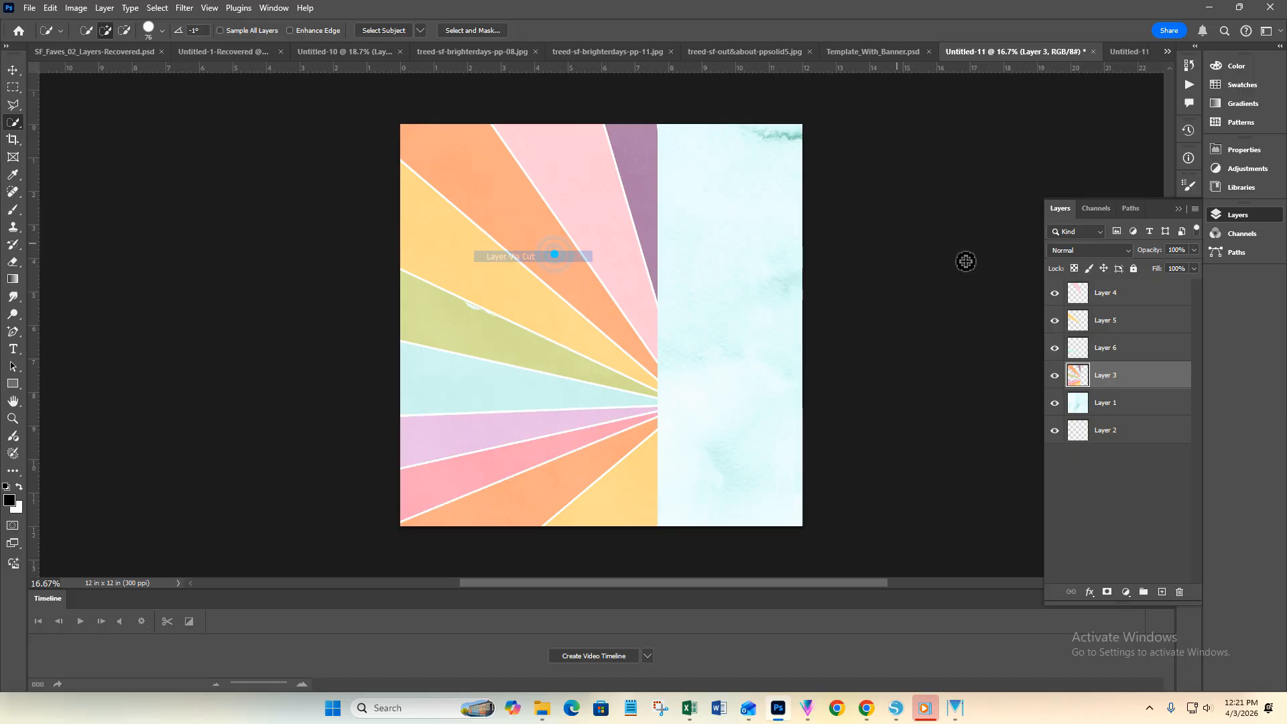
left_click(554, 257)
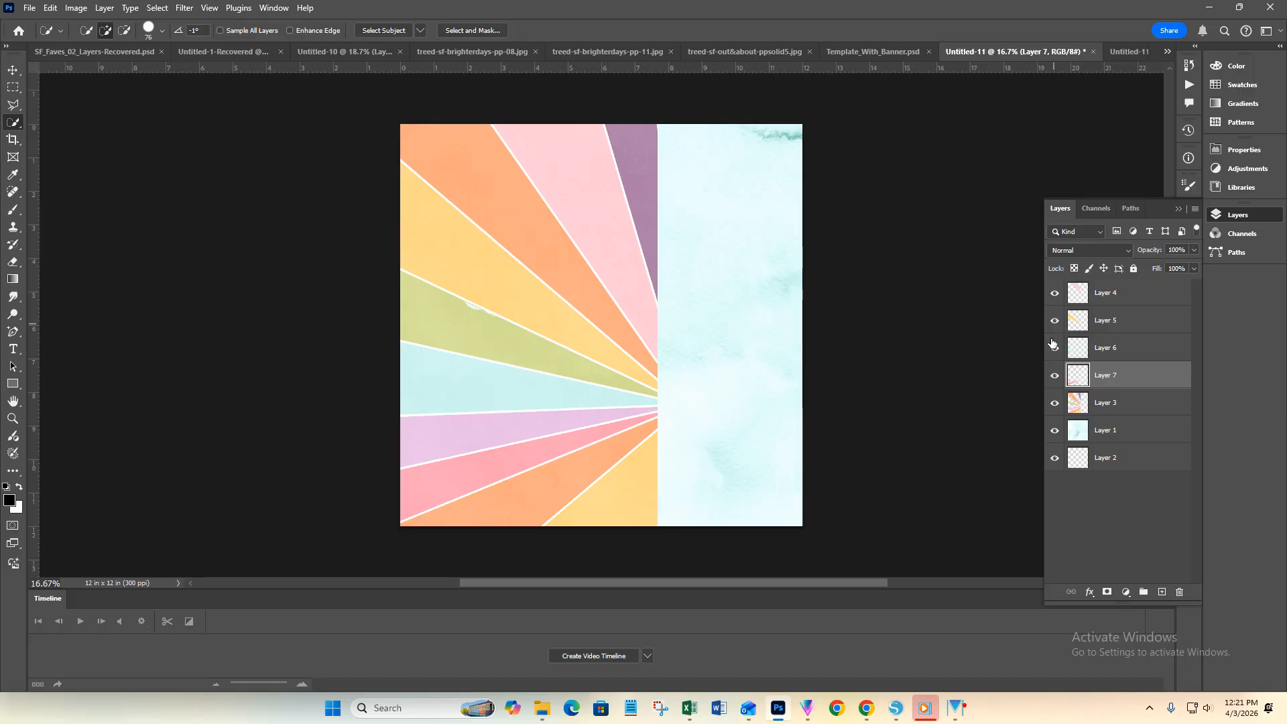
- Cut the lower yellow ray from Layer 3 onto its own layer and hide Layer 3, keeping only the lower yellow ray's layer active
left_click(1129, 406)
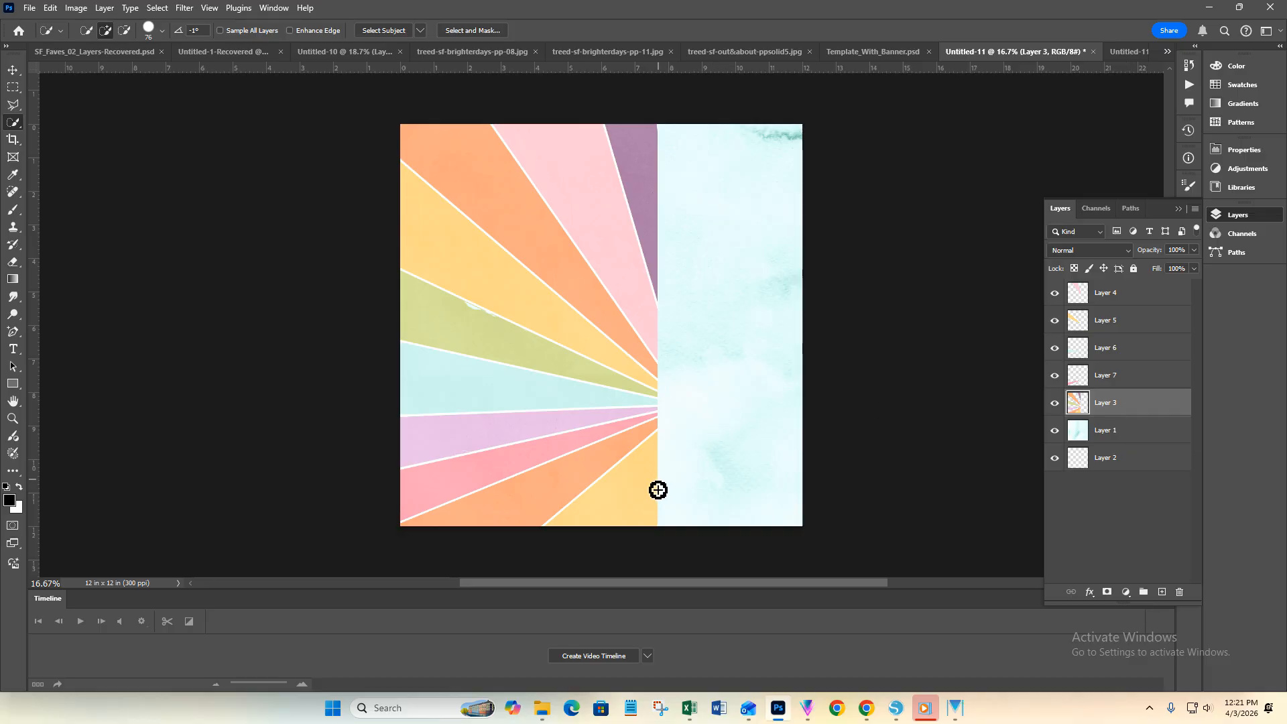
left_click_drag(640, 517, 618, 478)
right_click(642, 485)
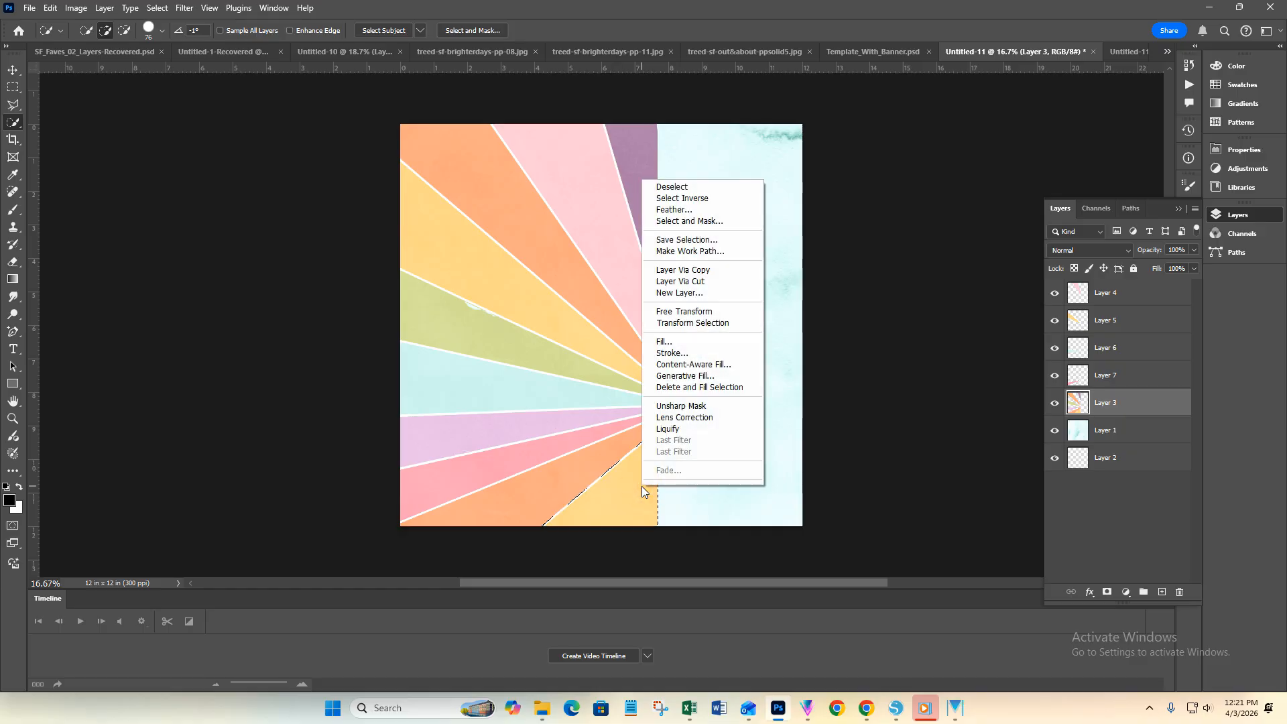
left_click(707, 281)
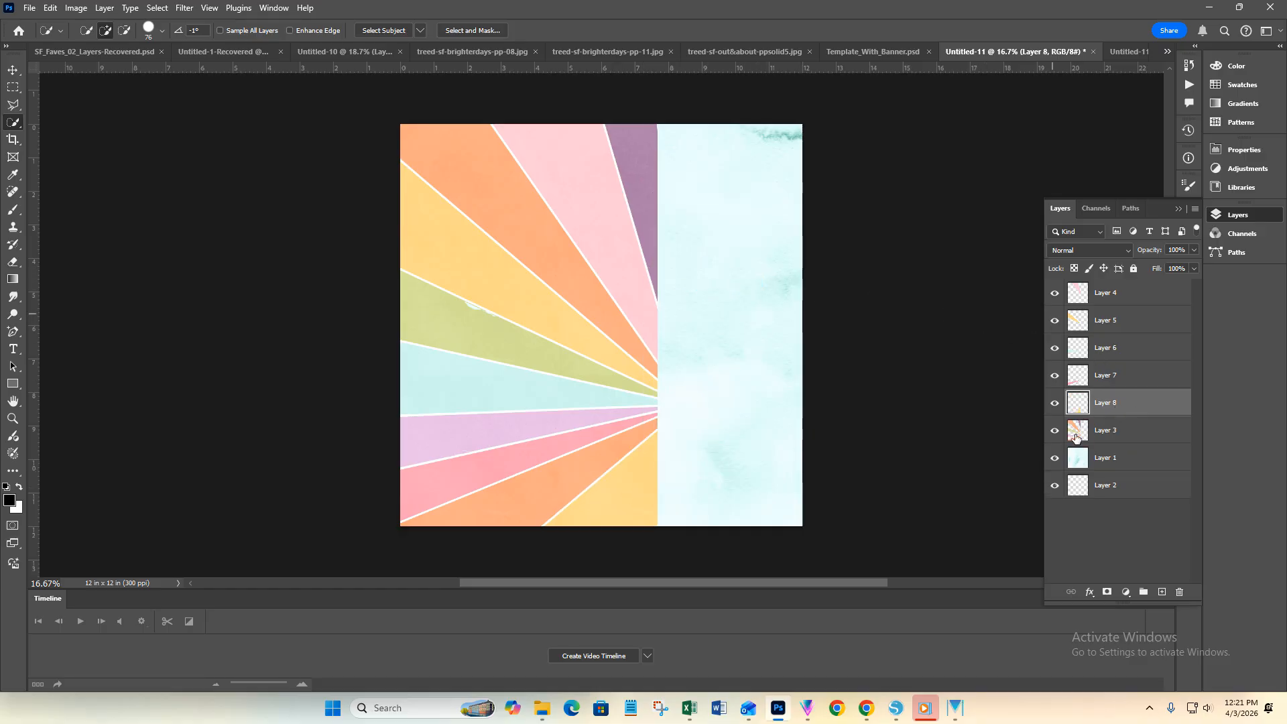
left_click(1053, 432)
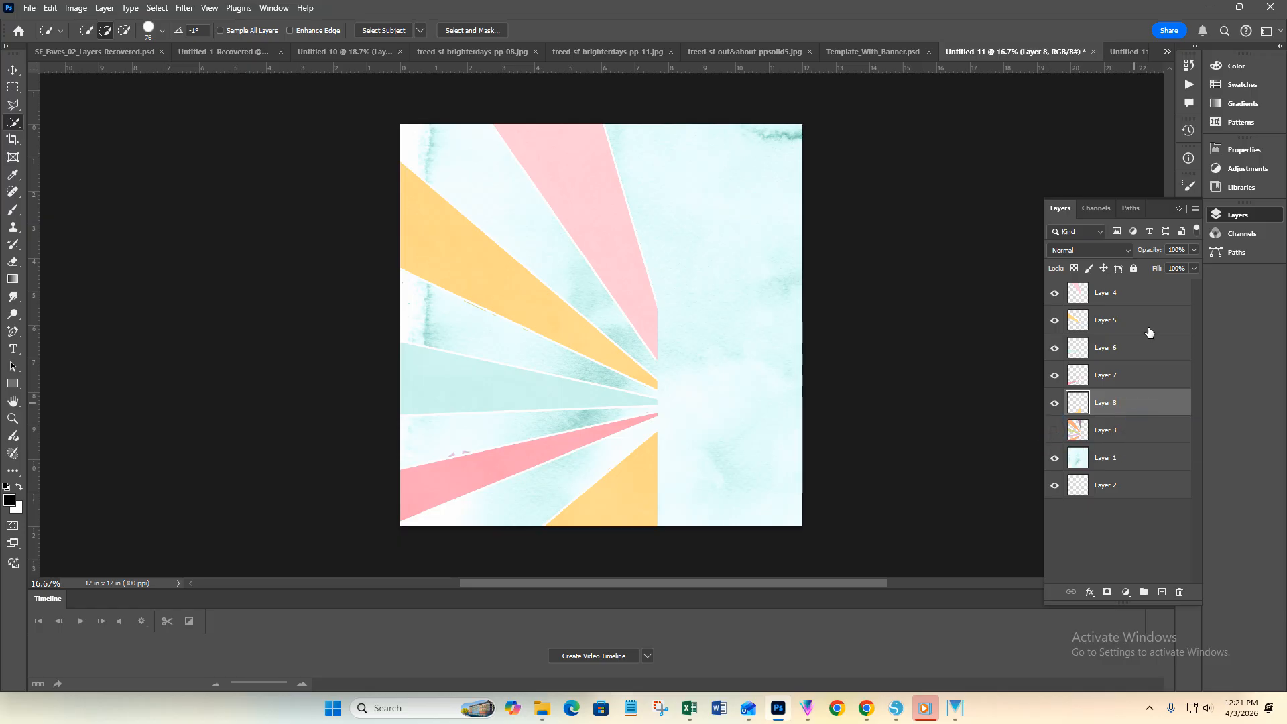
left_click(1139, 299, "shift")
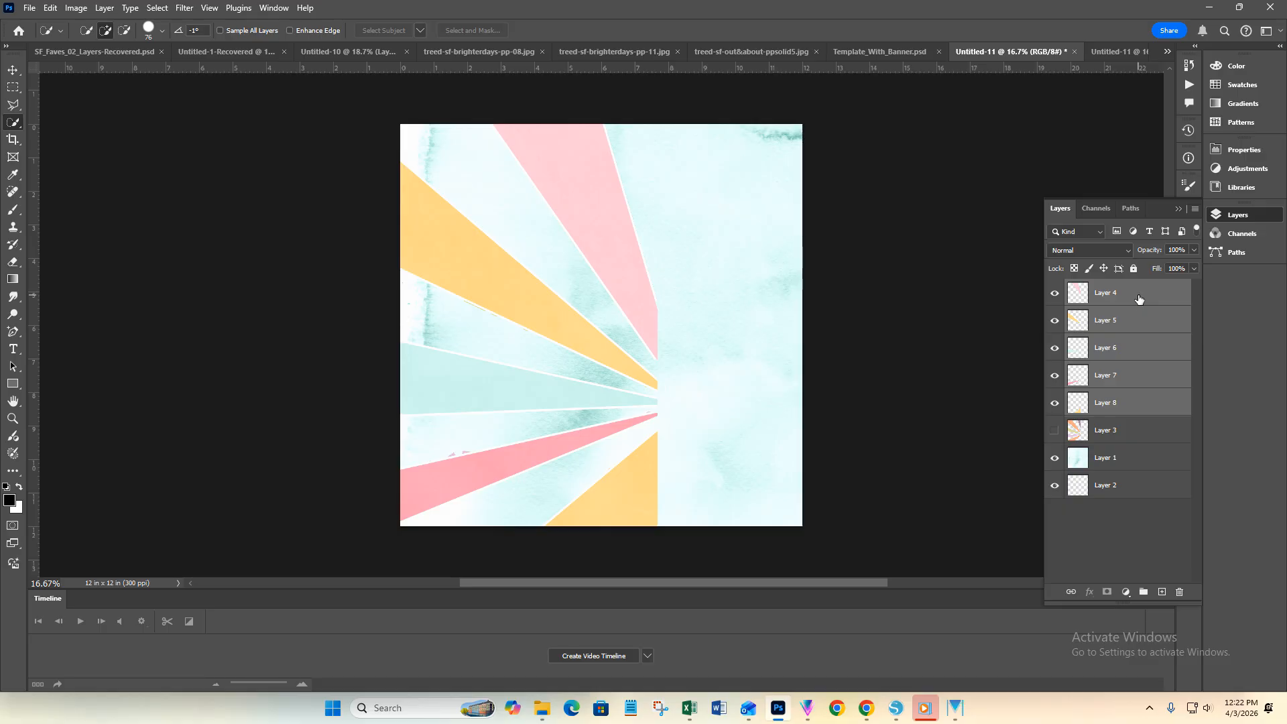
left_click(1116, 402)
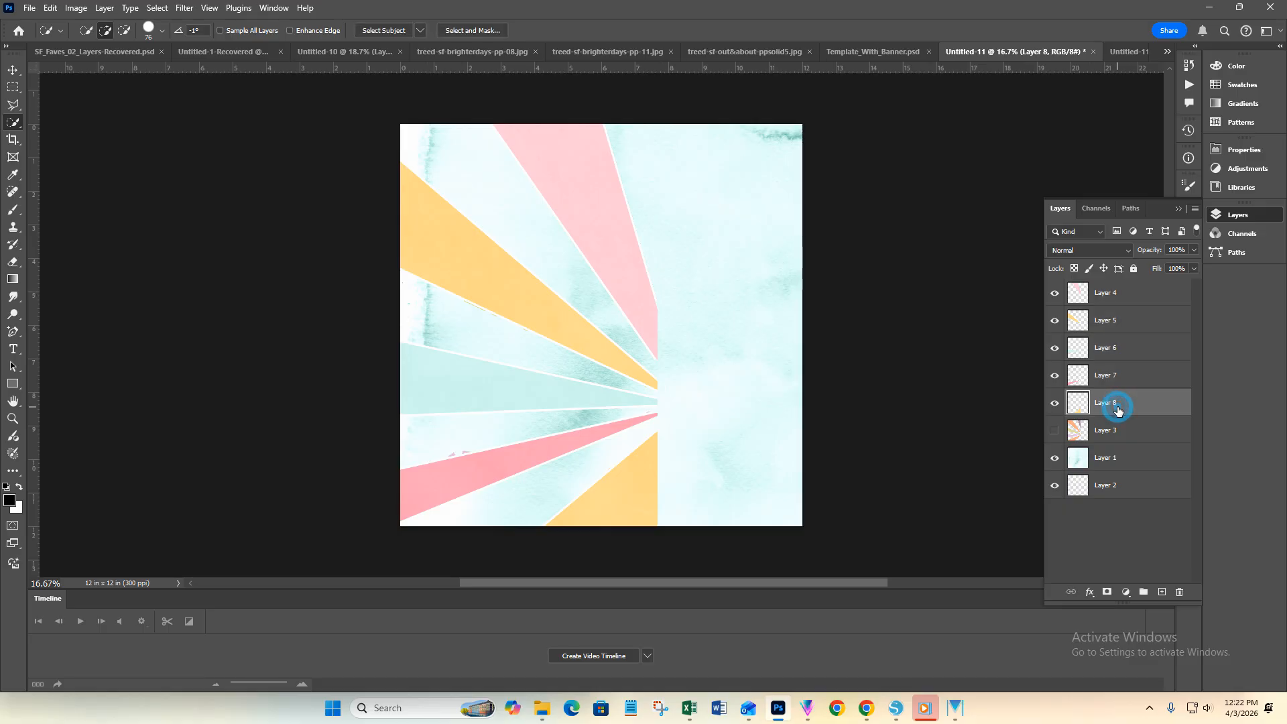
- Start the Load Files into Stack script and browse for source files in the Products folder of 2026 TRD
left_click(29, 8)
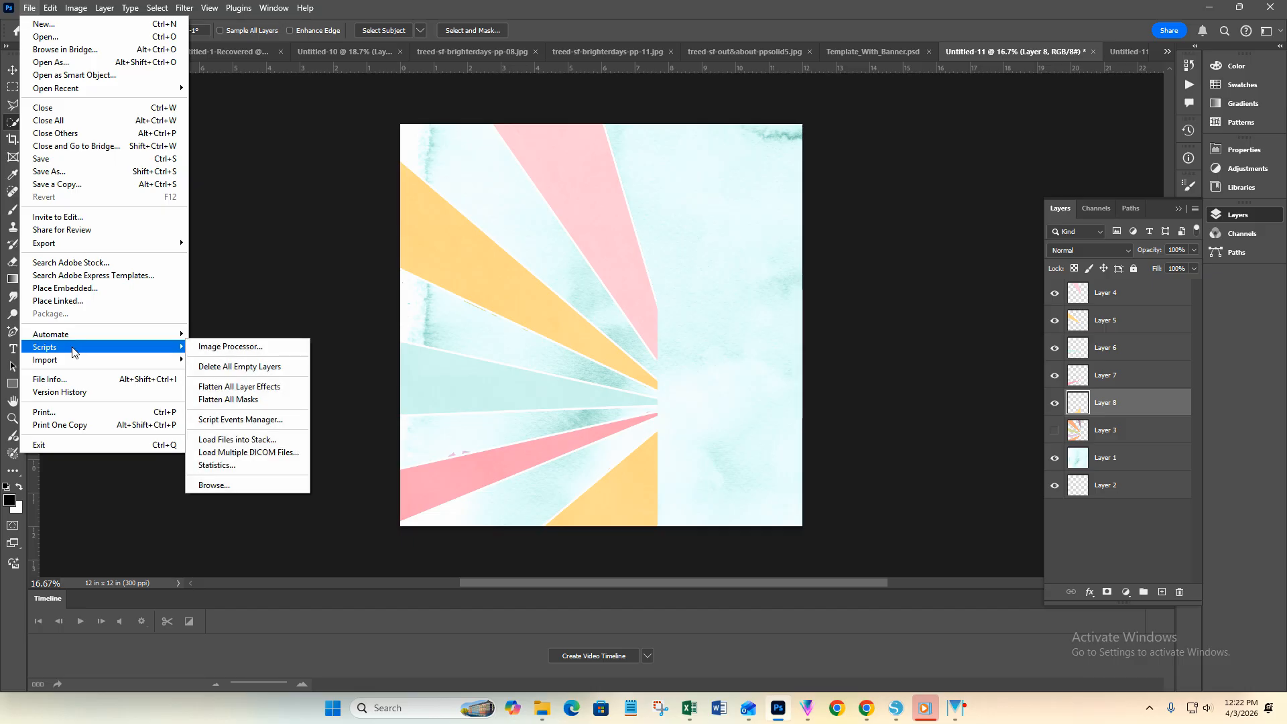
left_click(226, 441)
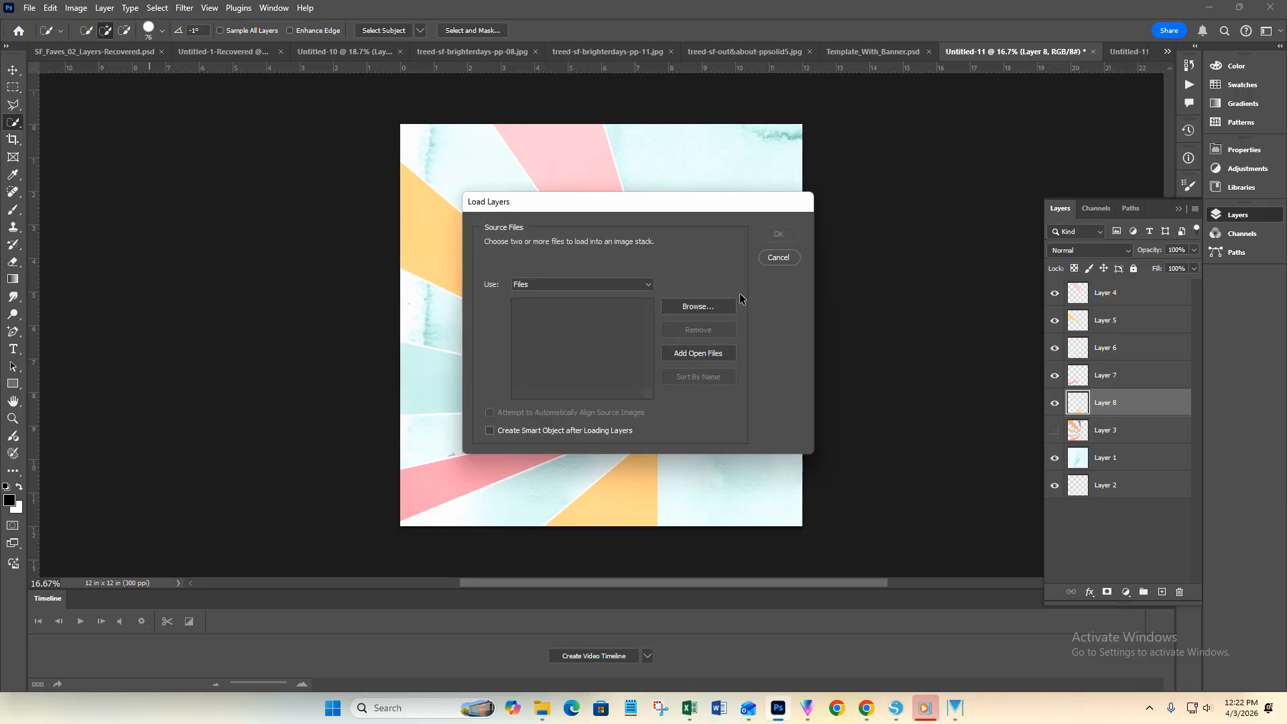
left_click(720, 308)
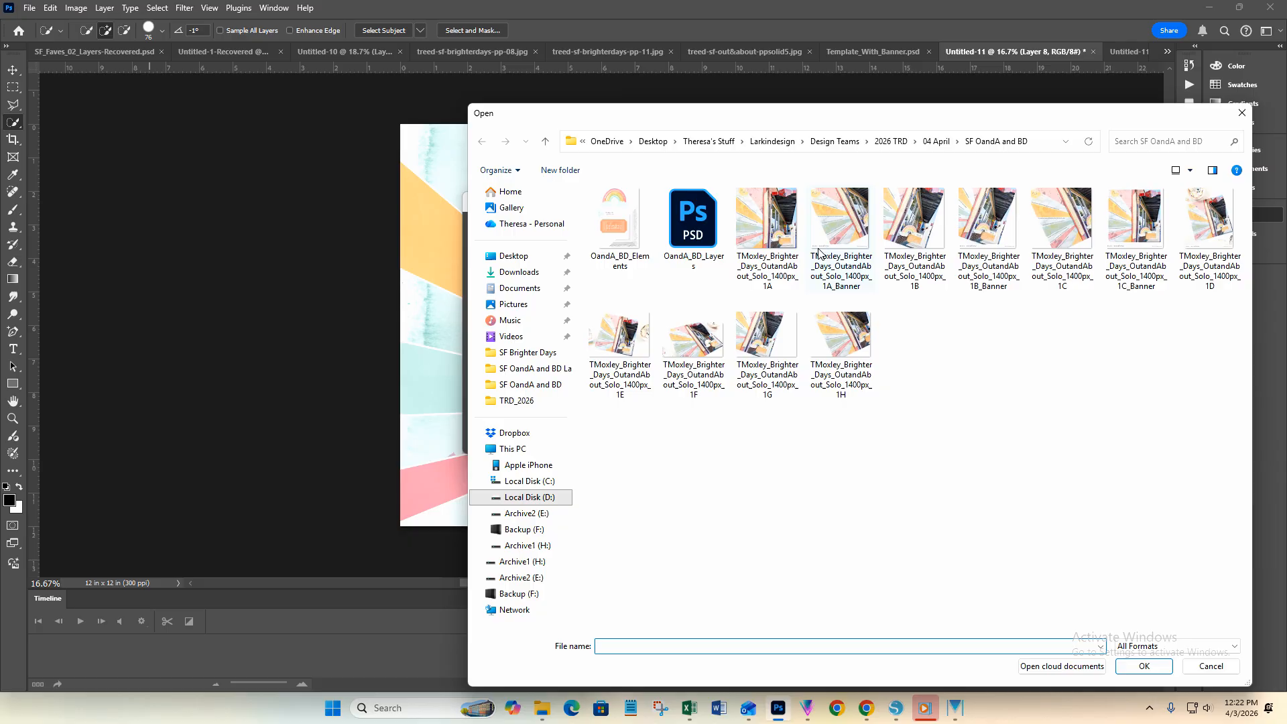
left_click(935, 139)
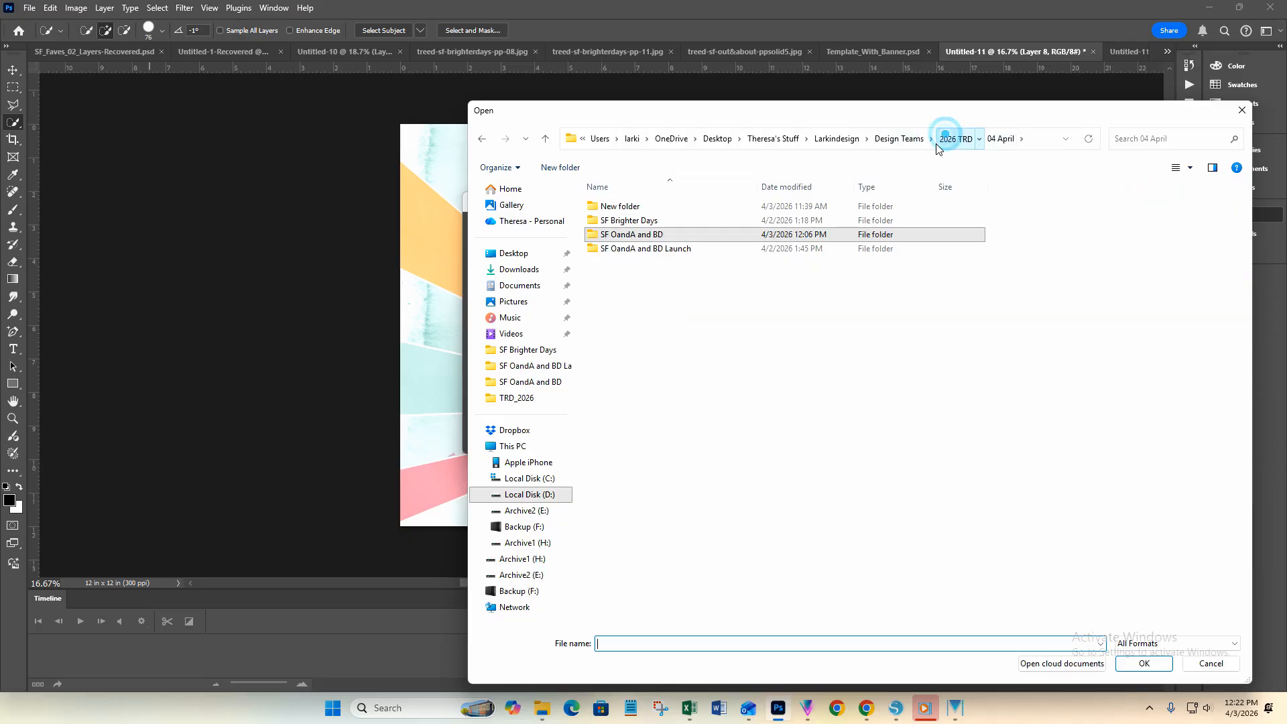
left_click(953, 138)
double_click(915, 301)
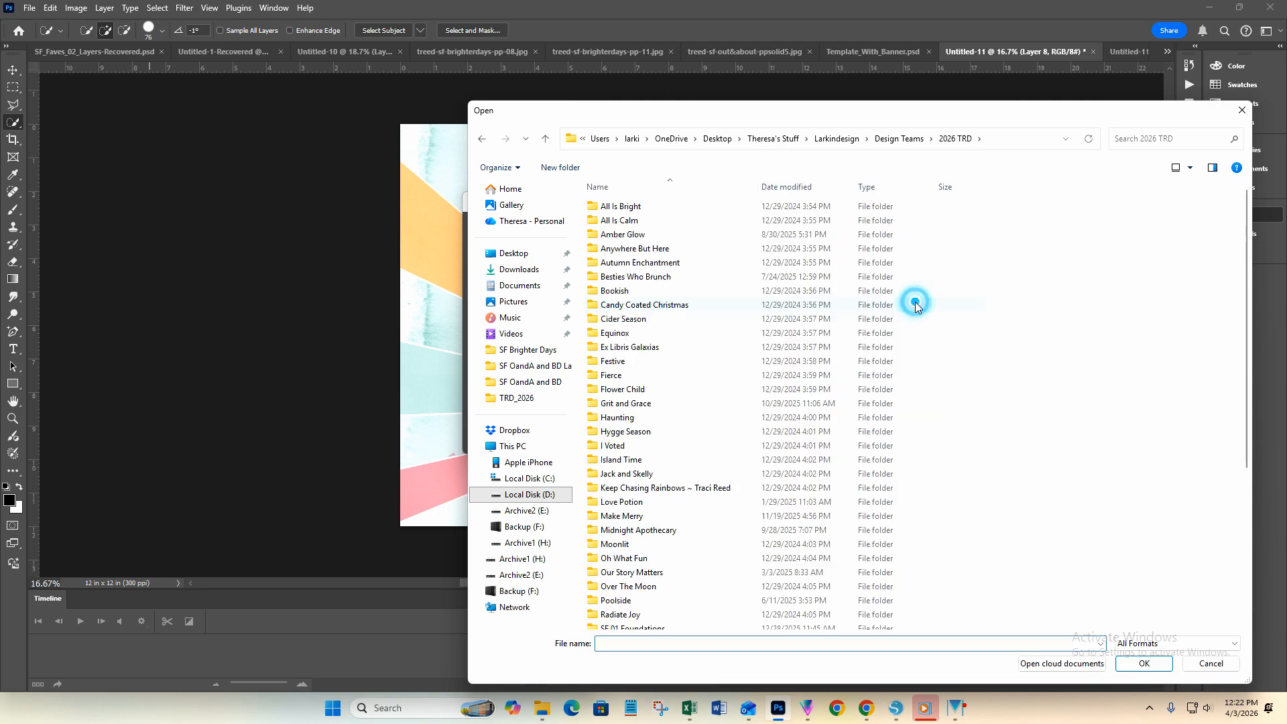
- Look through the element images in the Brighter Days Ellies folder of SF 05 Brighter Days for watercolor pieces
scroll(687, 456, "down", 5)
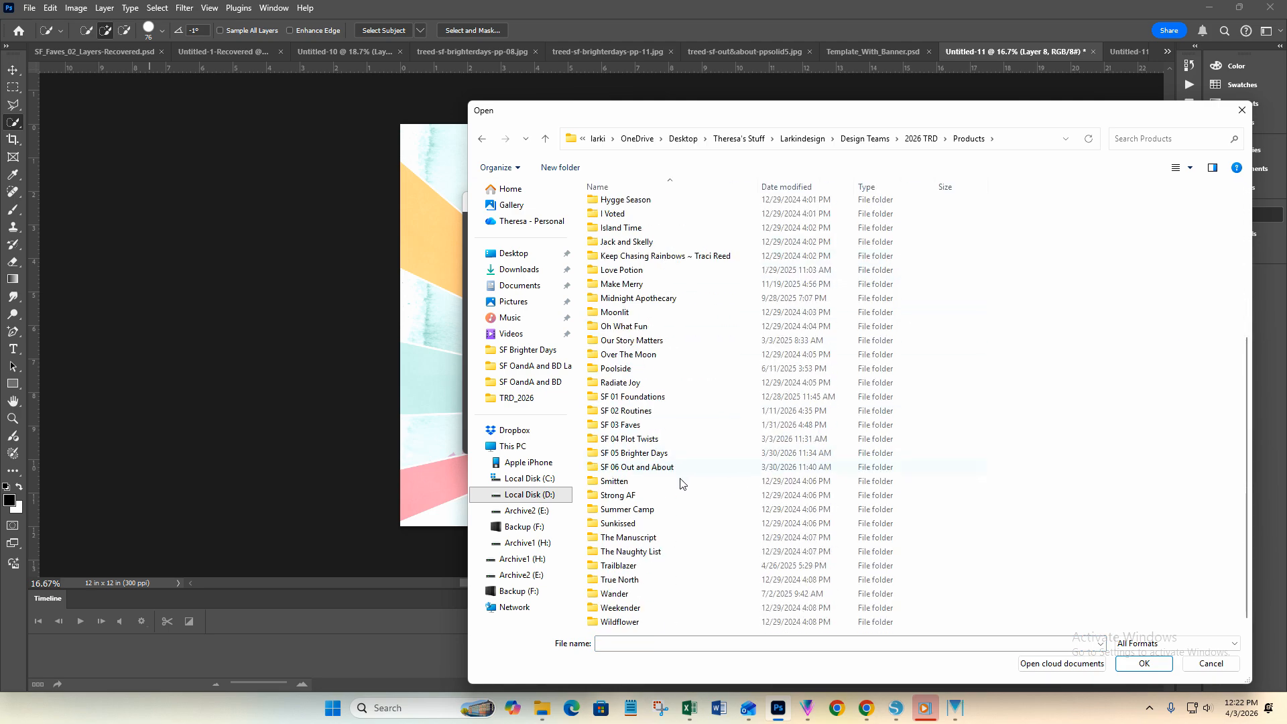
double_click(644, 456)
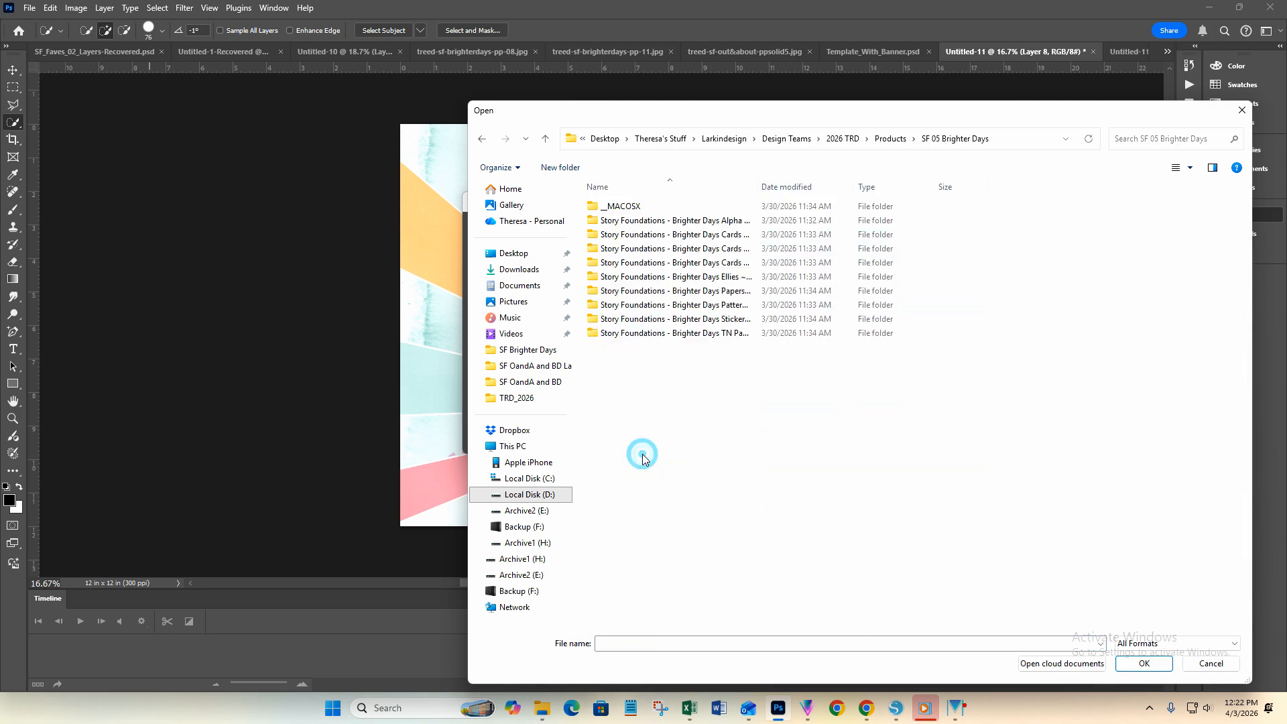
double_click(726, 278)
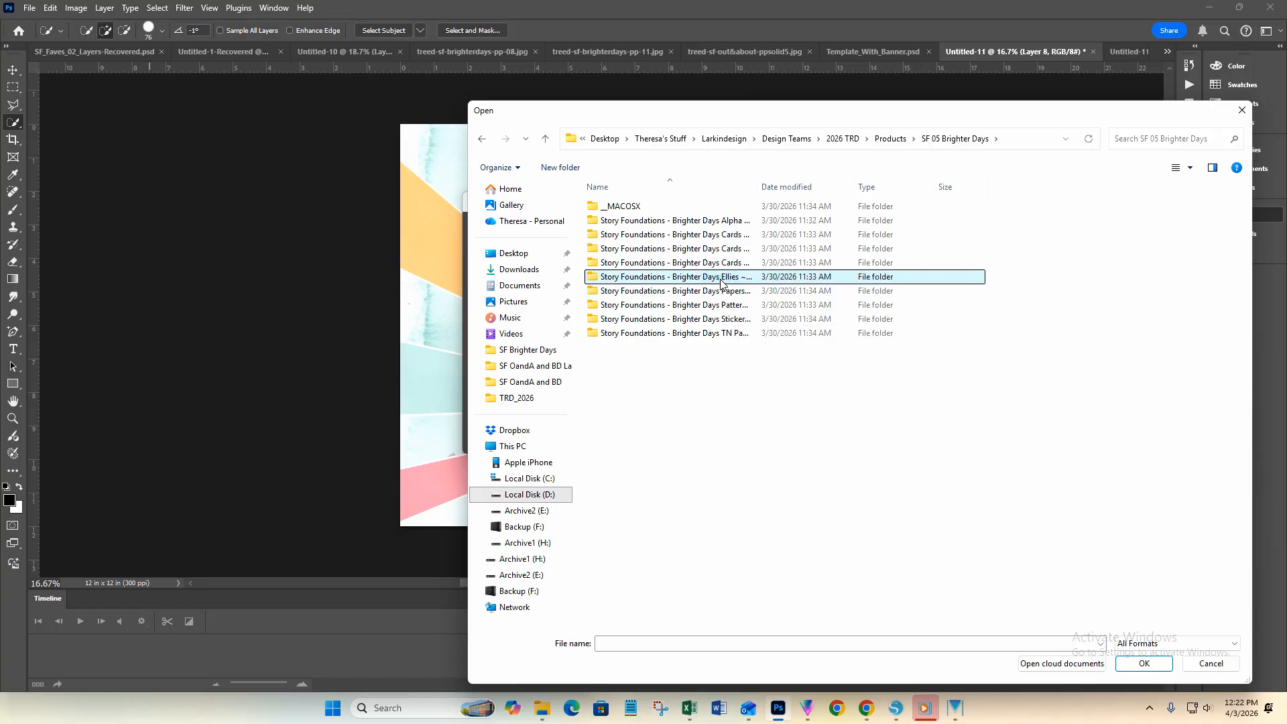
scroll(847, 399, "down", 8)
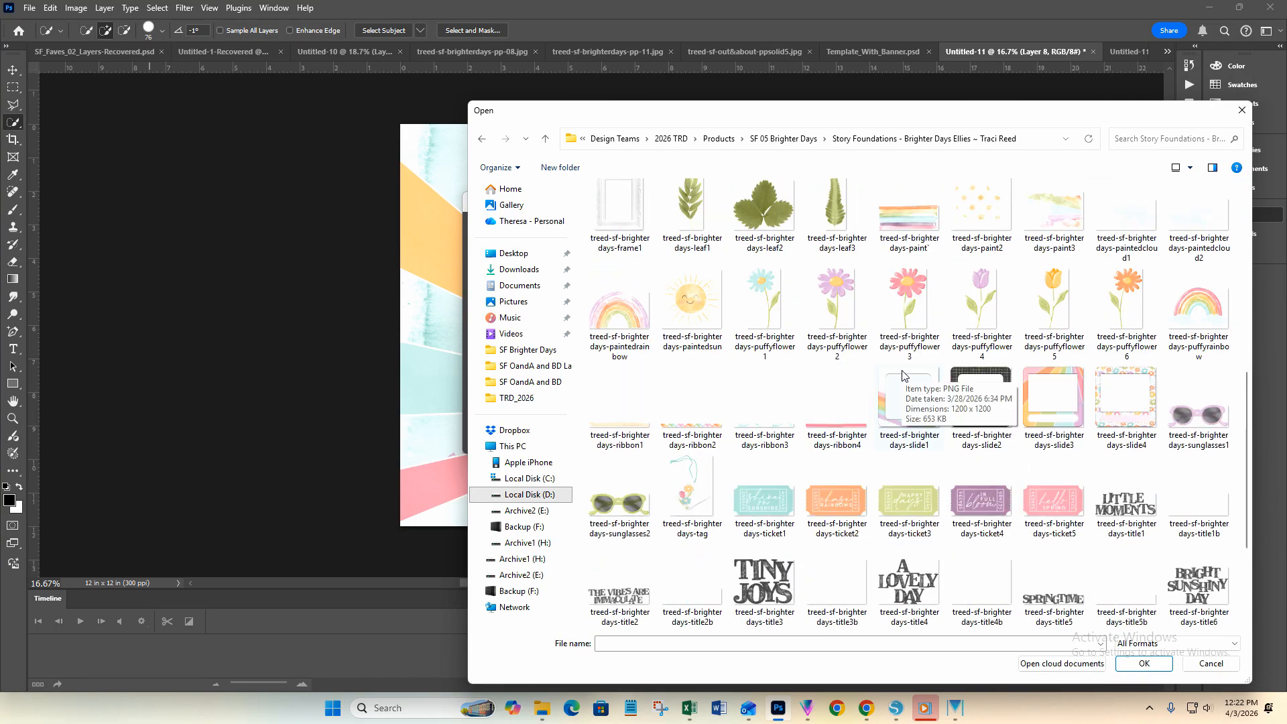
scroll(902, 376, "down", 3)
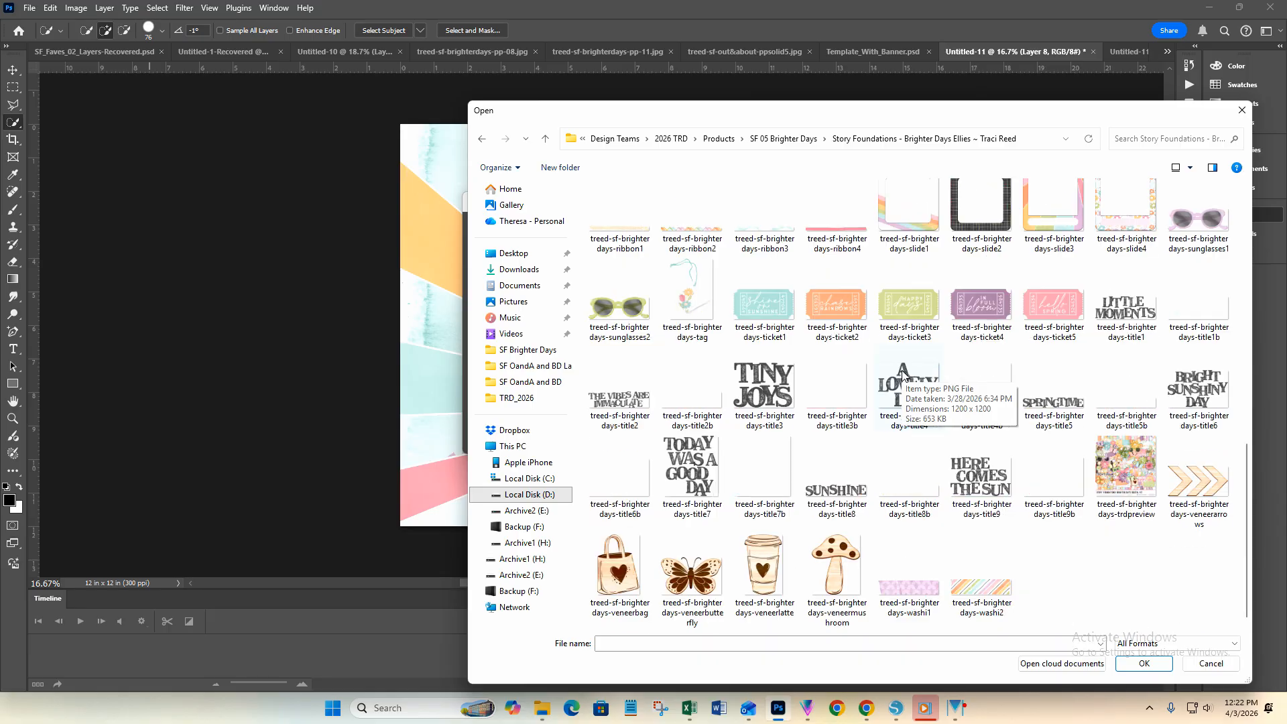
- Load treed-sf-out&about-watercolor1, watercolor2 and watercolor3 from the Out & About Ellies folder of SF 06 Out and About into one stack
left_click(730, 140)
double_click(663, 595)
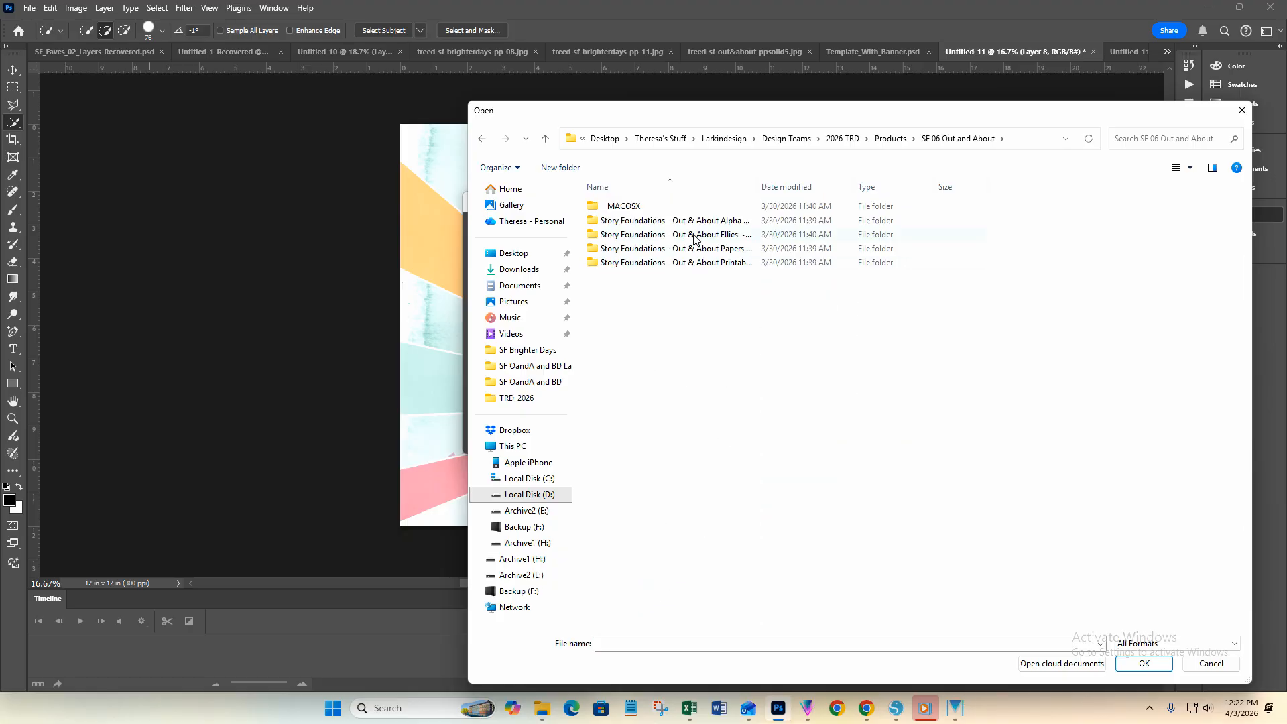
double_click(694, 237)
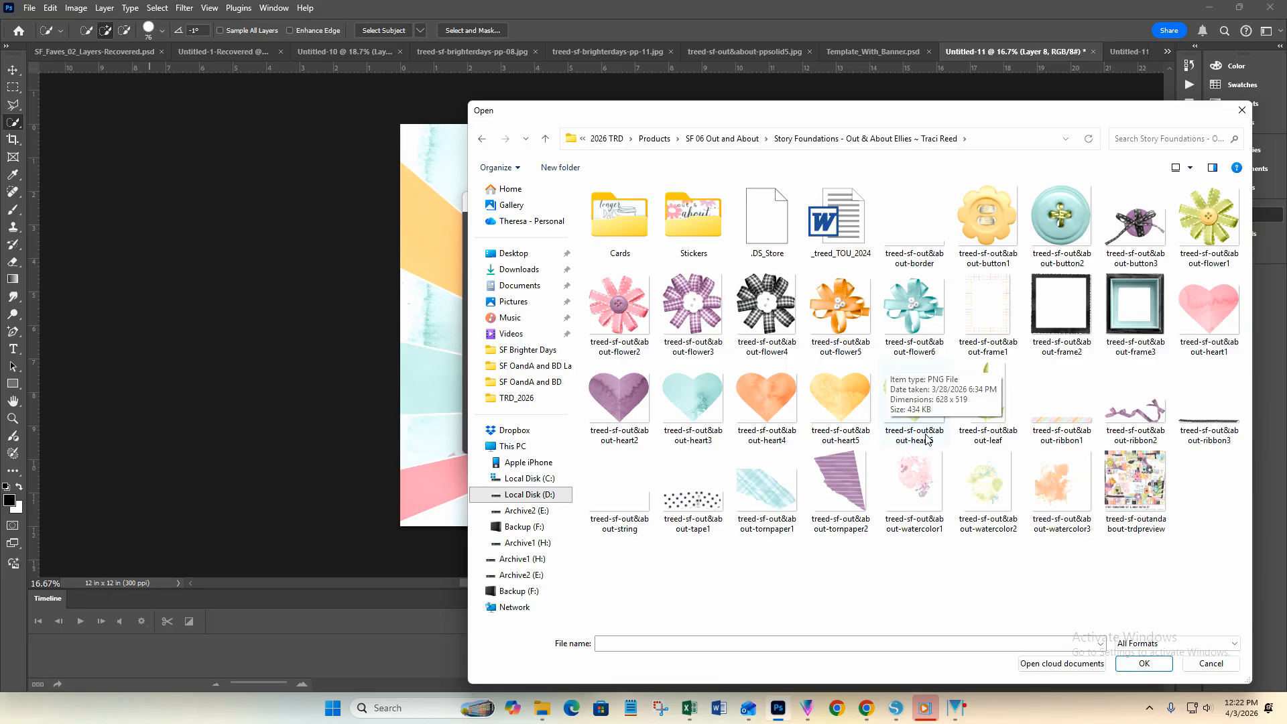
left_click(925, 493)
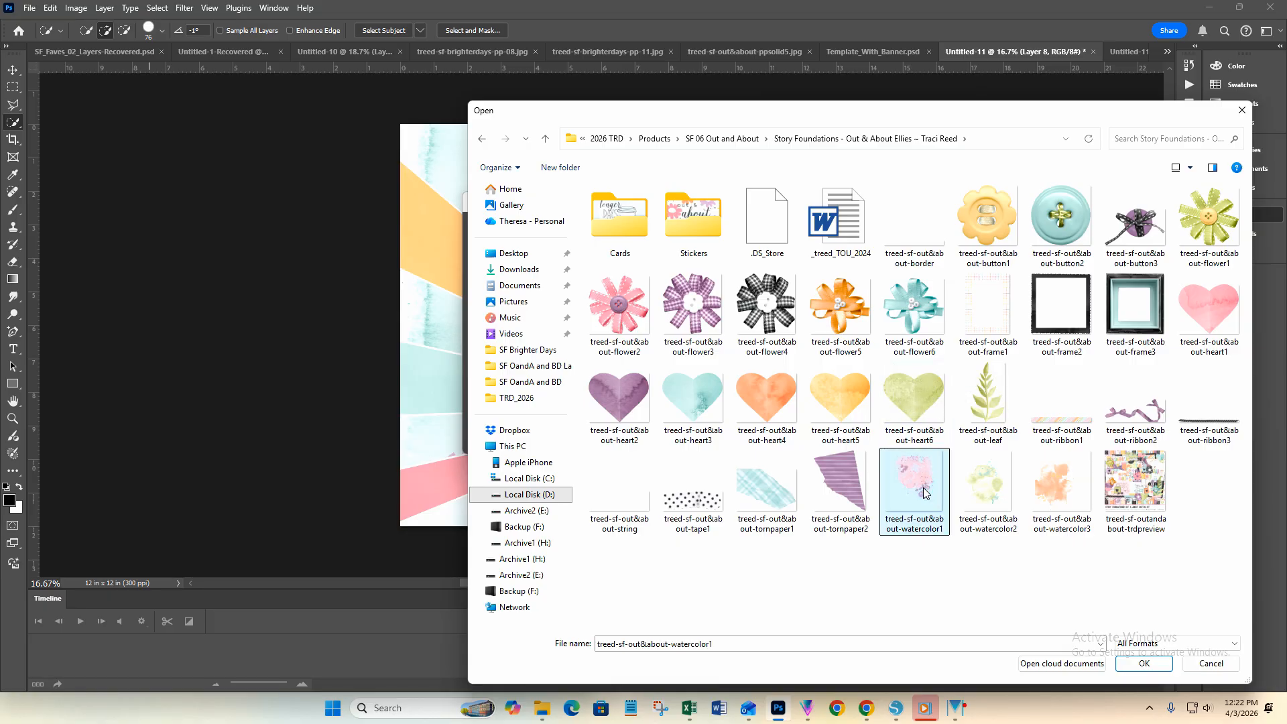
left_click(982, 482, "ctrl")
left_click(1059, 477, "ctrl")
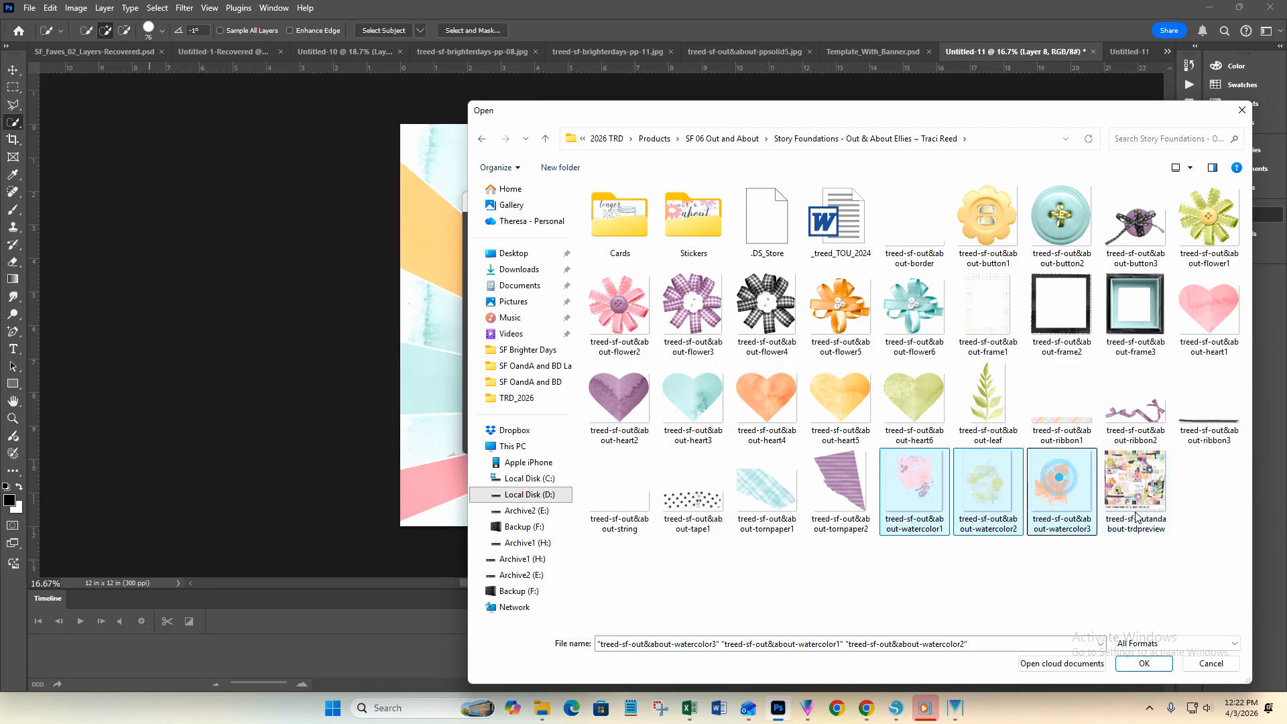
left_click(1161, 663)
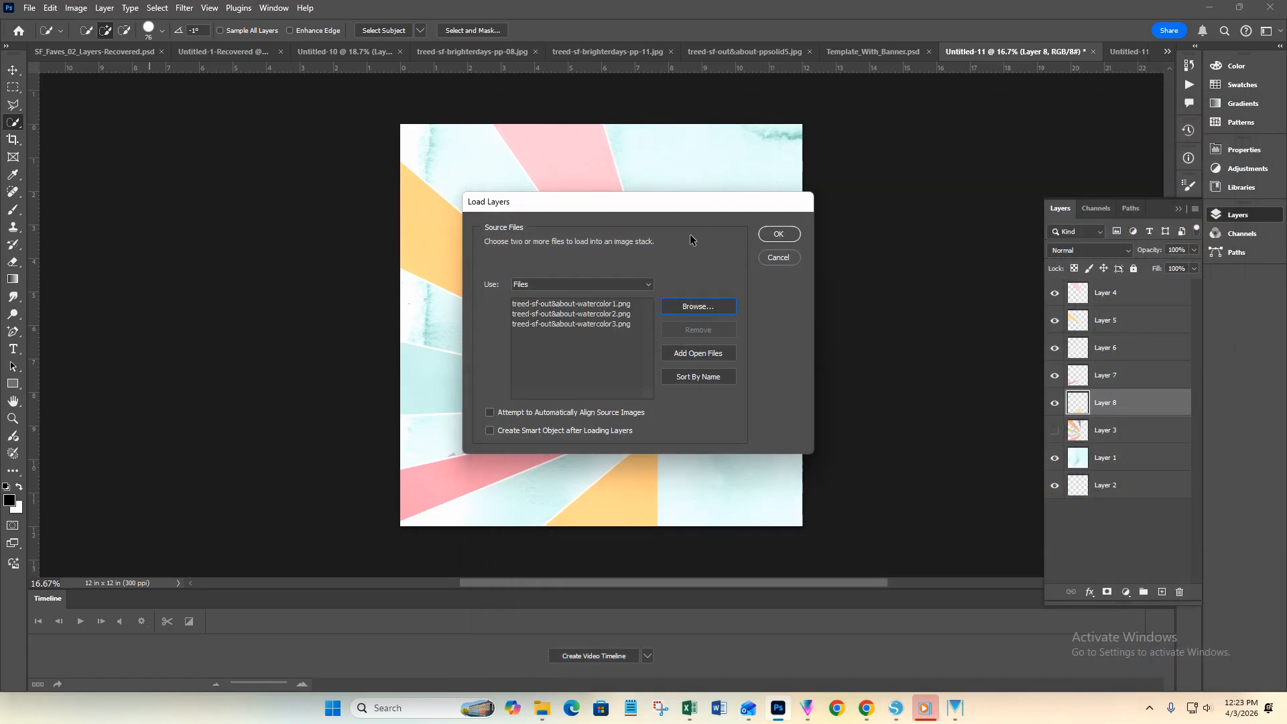
left_click(776, 233)
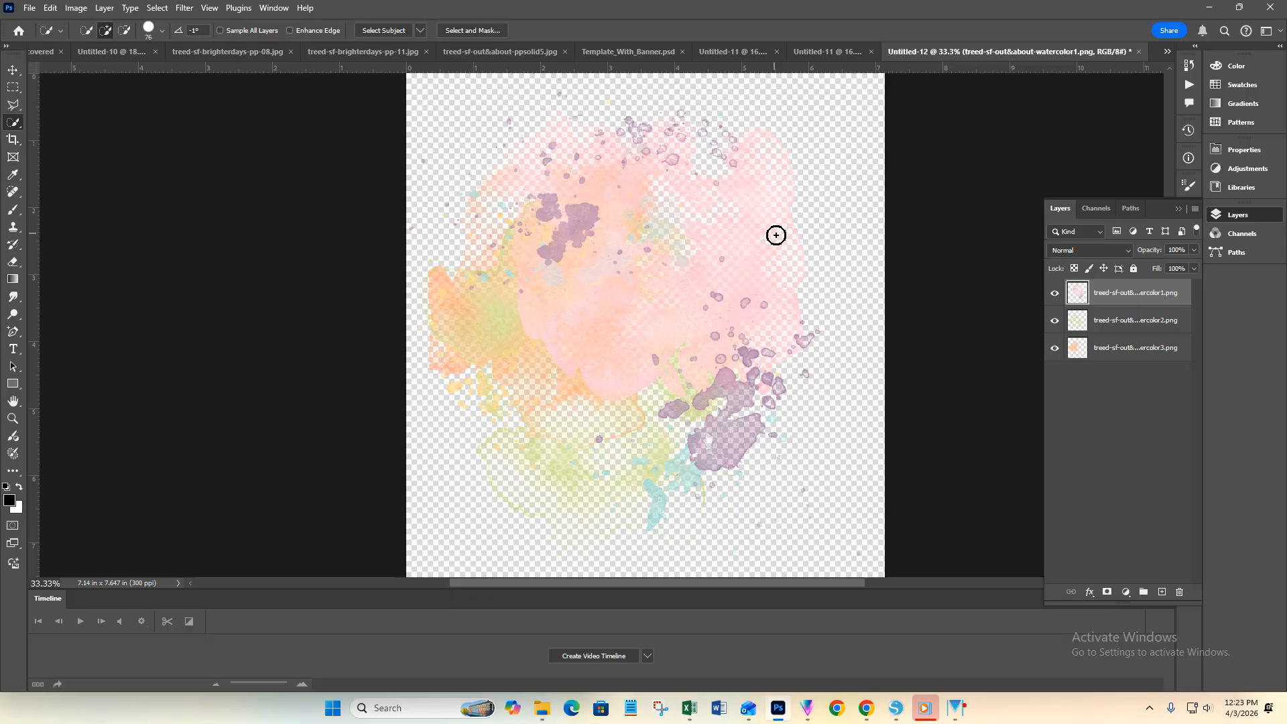
- Duplicate the treed-sf-out&about-watercolor1.png layer in the new stack document
left_click(13, 69)
left_click(1137, 294)
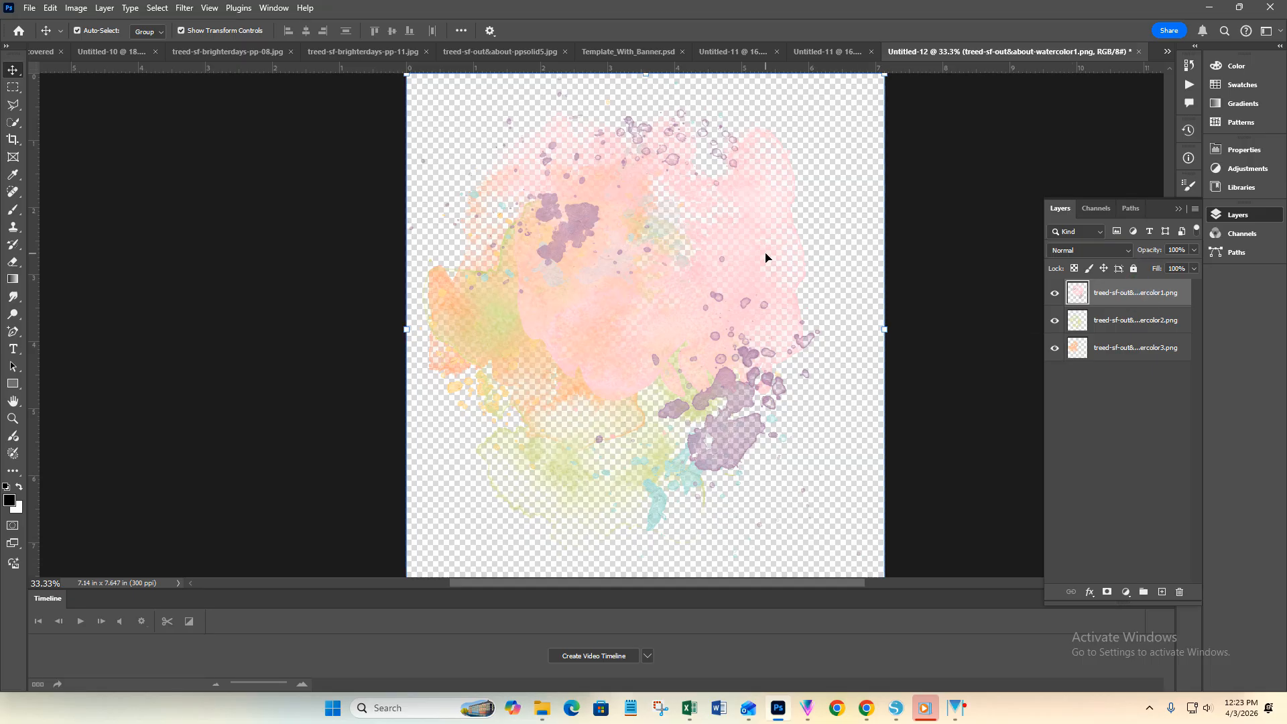
key("ctrl+j")
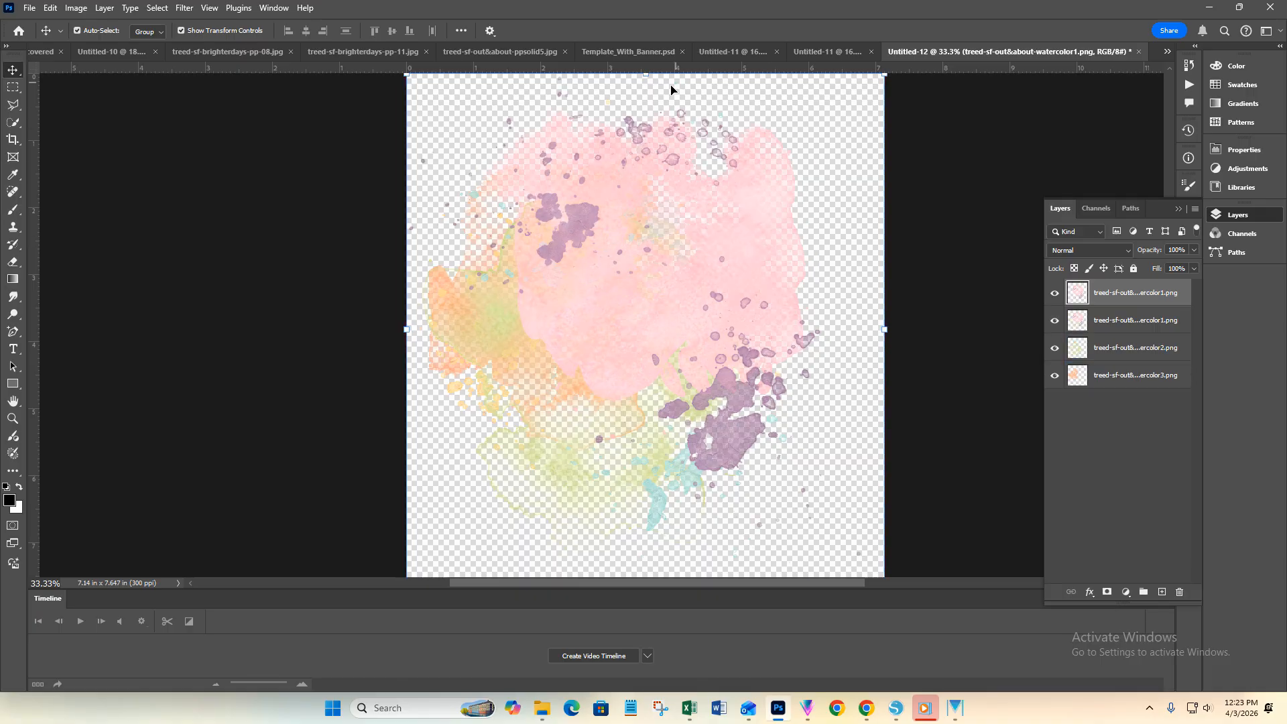
- Paste the pink watercolor1 splatter into the sunburst document above Layer 4 and move it over the upper part of the light pink ray
left_click(737, 51)
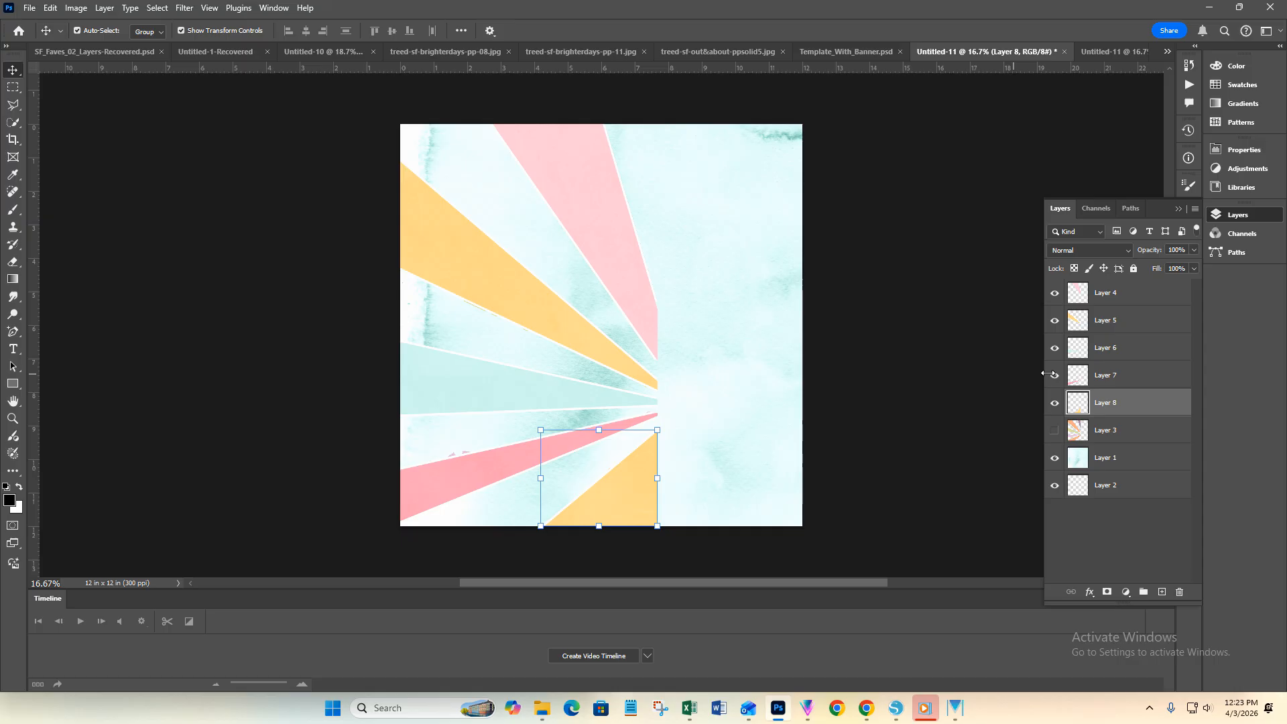
left_click(1073, 375)
left_click(590, 185)
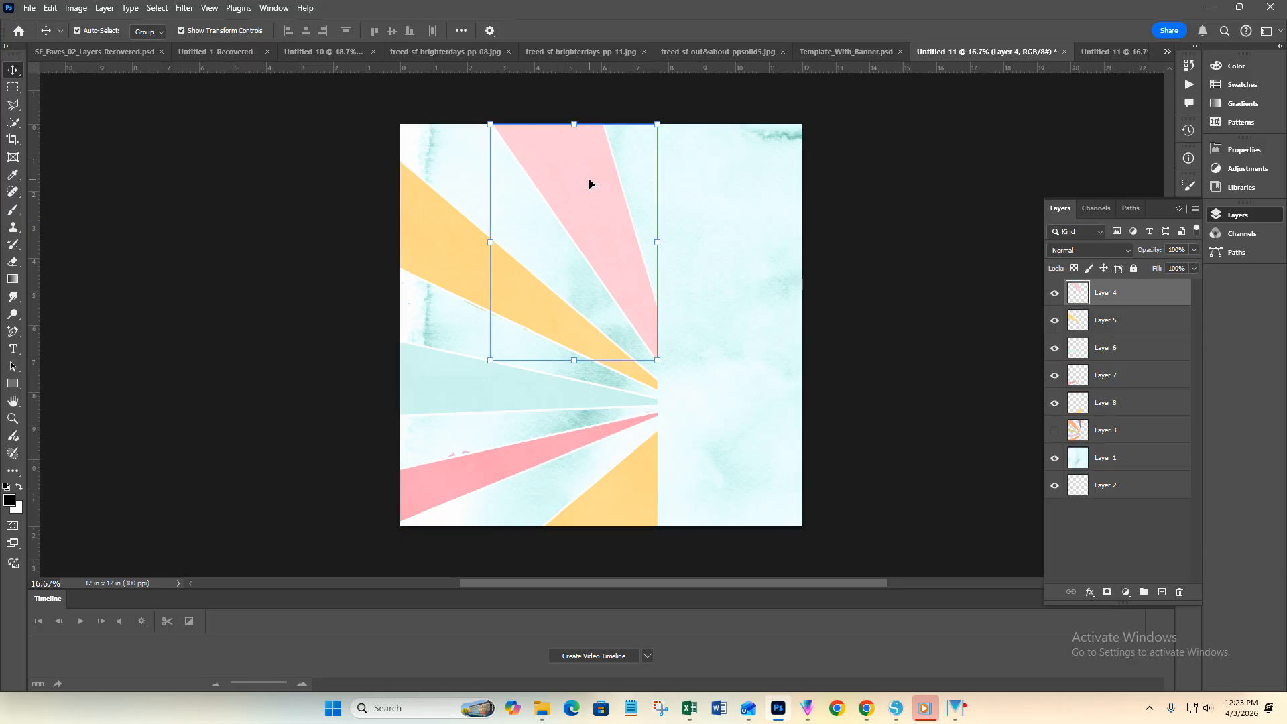
key("ctrl+v")
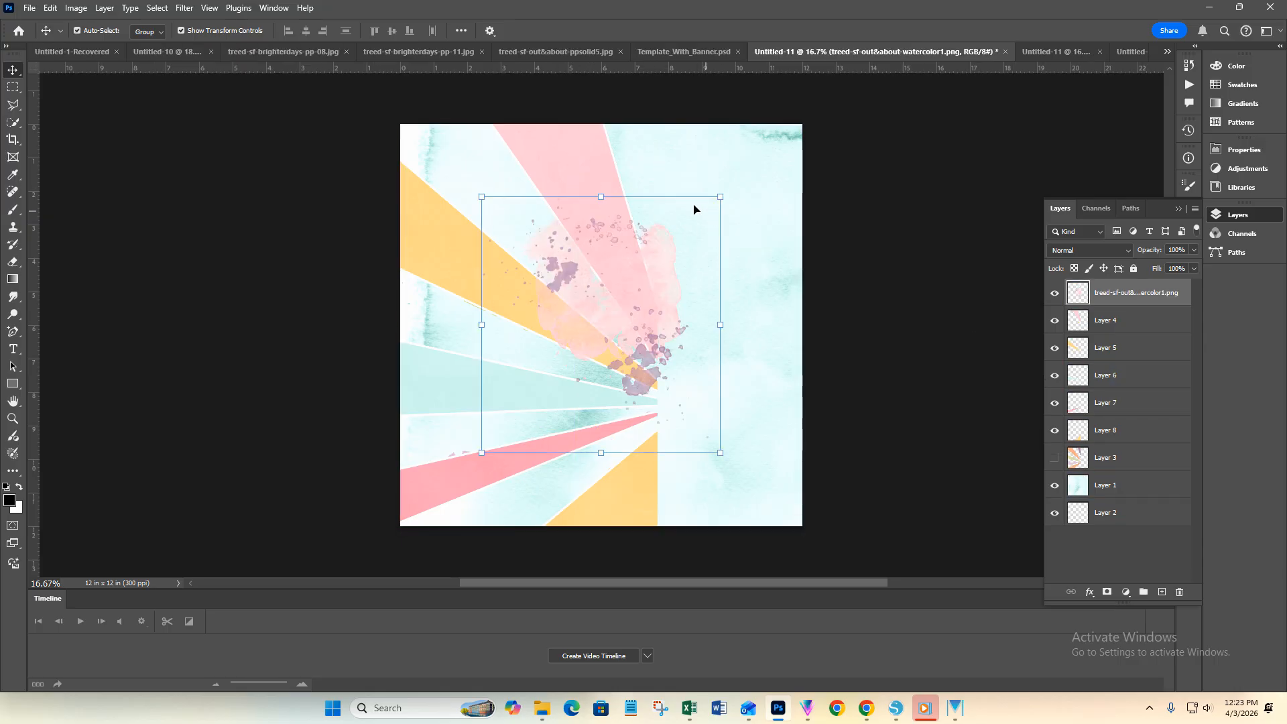
left_click_drag(612, 255, 574, 142)
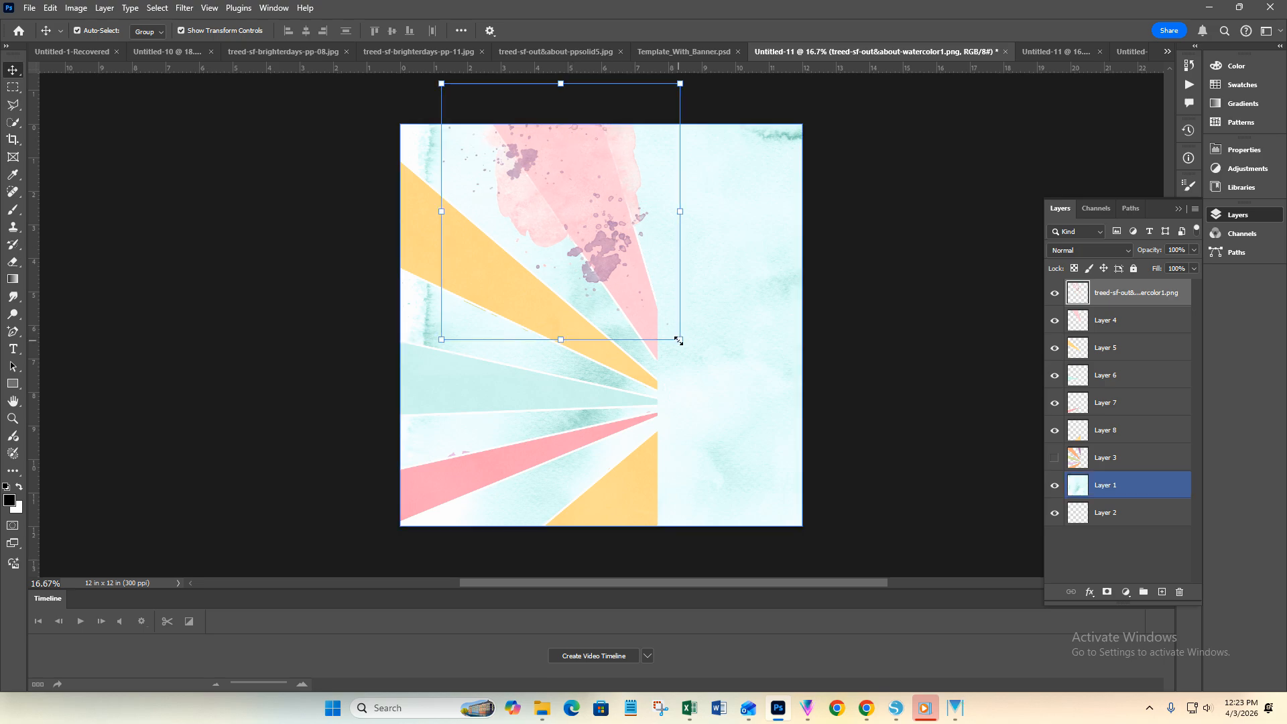
- Enlarge the pink watercolor1 splatter over the upper pink ray to about 119% and clip it to Layer 4
left_click_drag(679, 341, 720, 395)
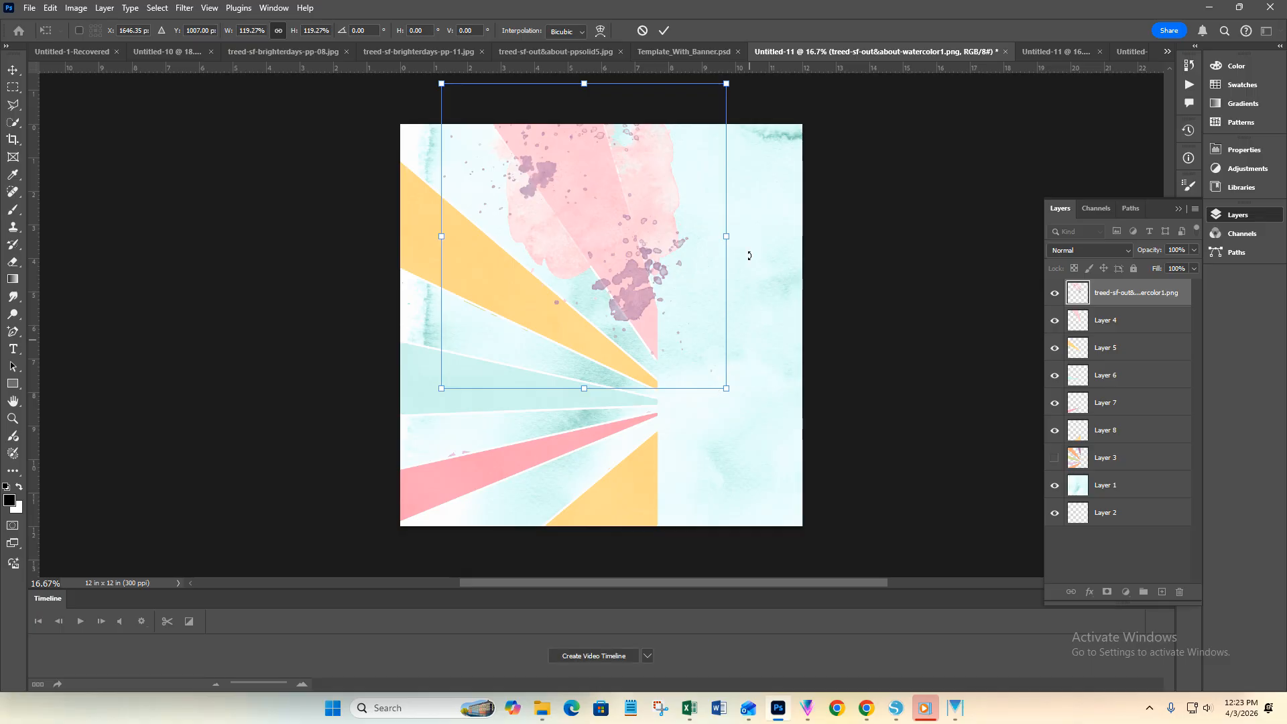
left_click(664, 30)
right_click(1139, 297)
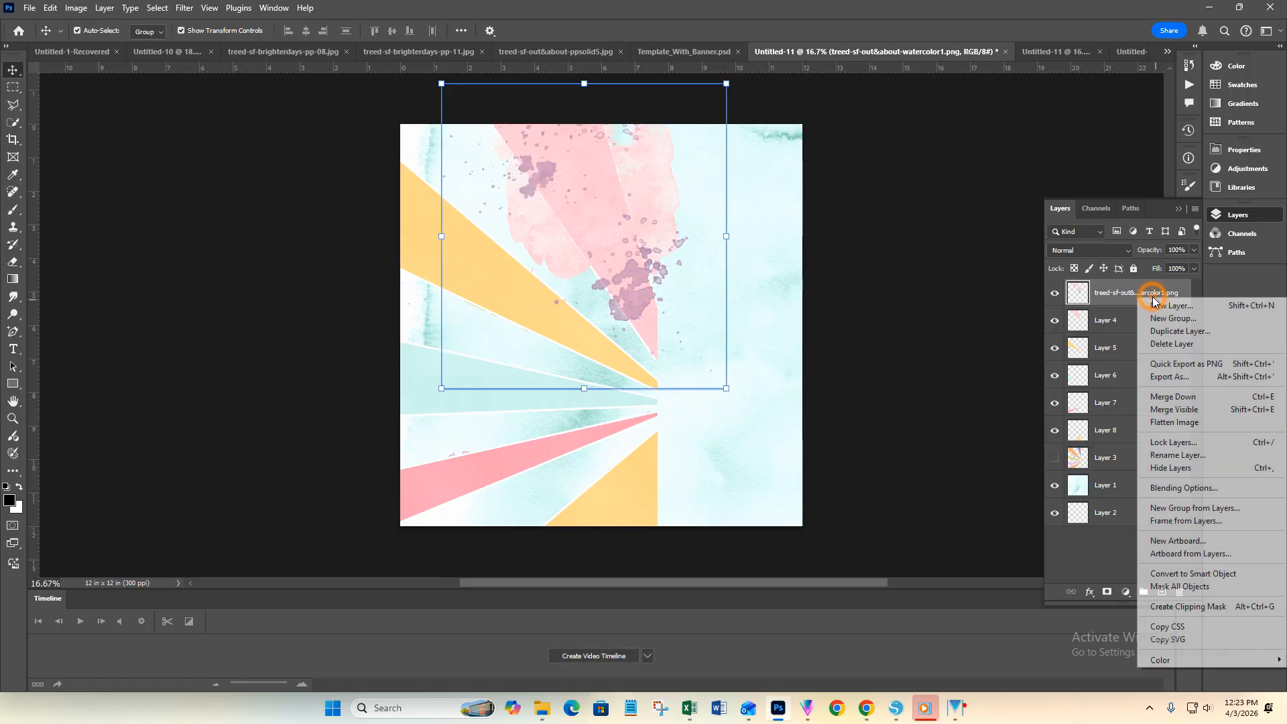
left_click(1183, 607)
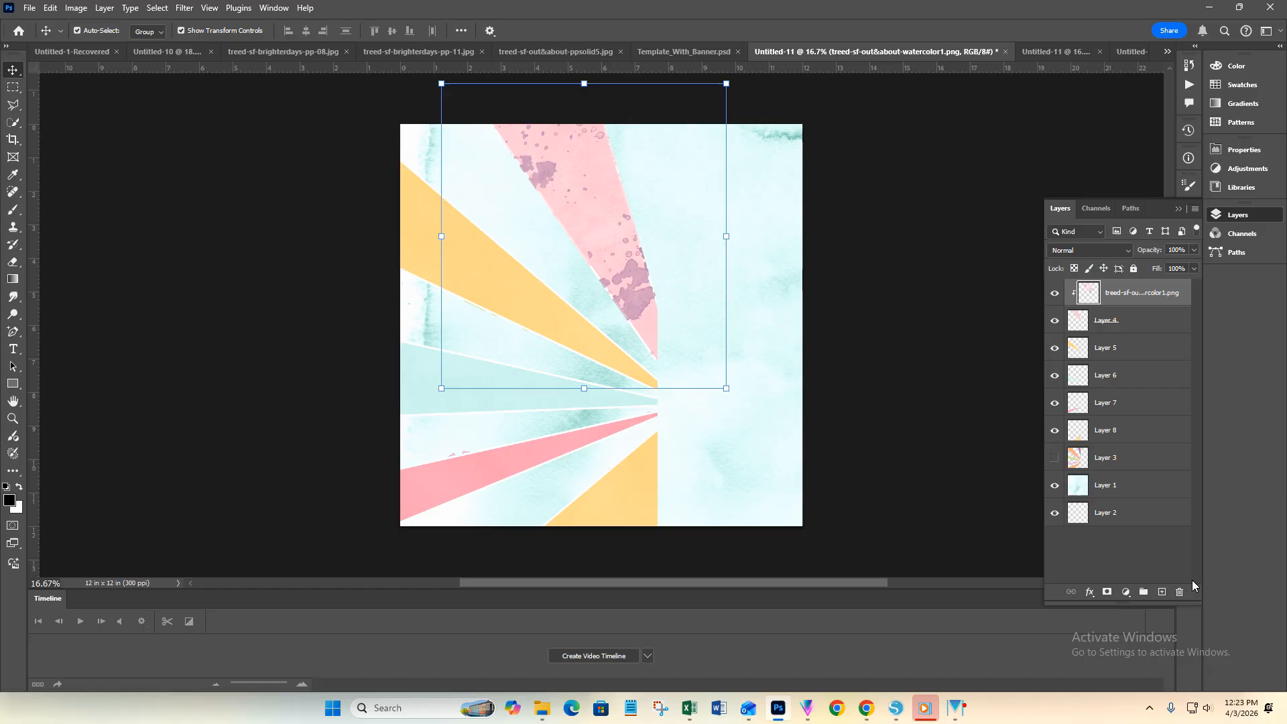
- Outline the stray purple specks above the lower pink ray on Layer 7 with the Polygonal Lasso and remove them
left_click(518, 466)
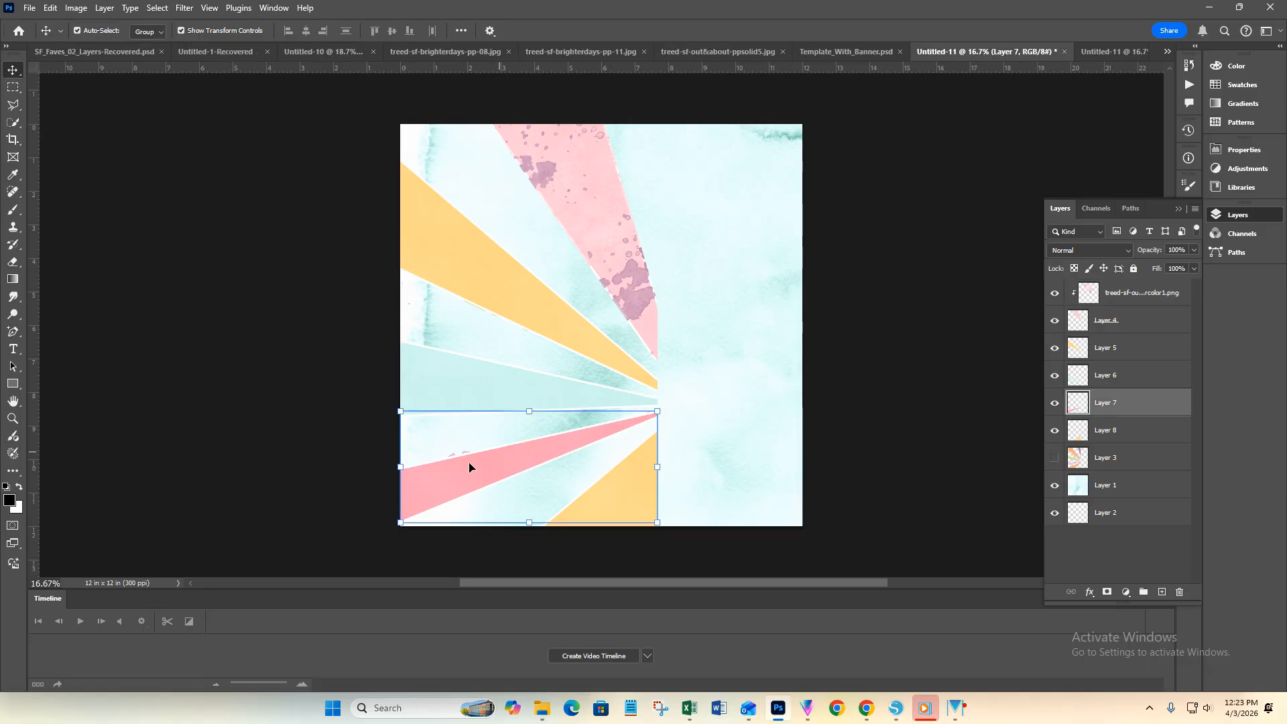
left_click(13, 104)
left_click(14, 105)
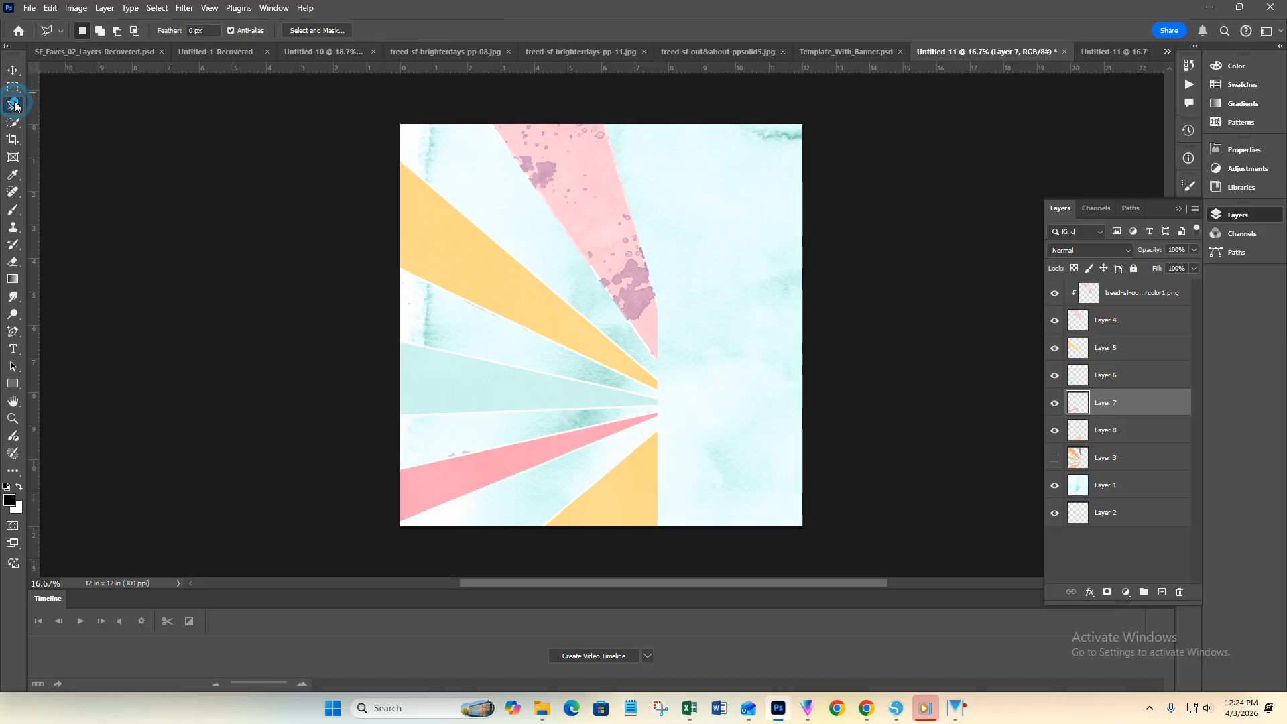
left_click(440, 458)
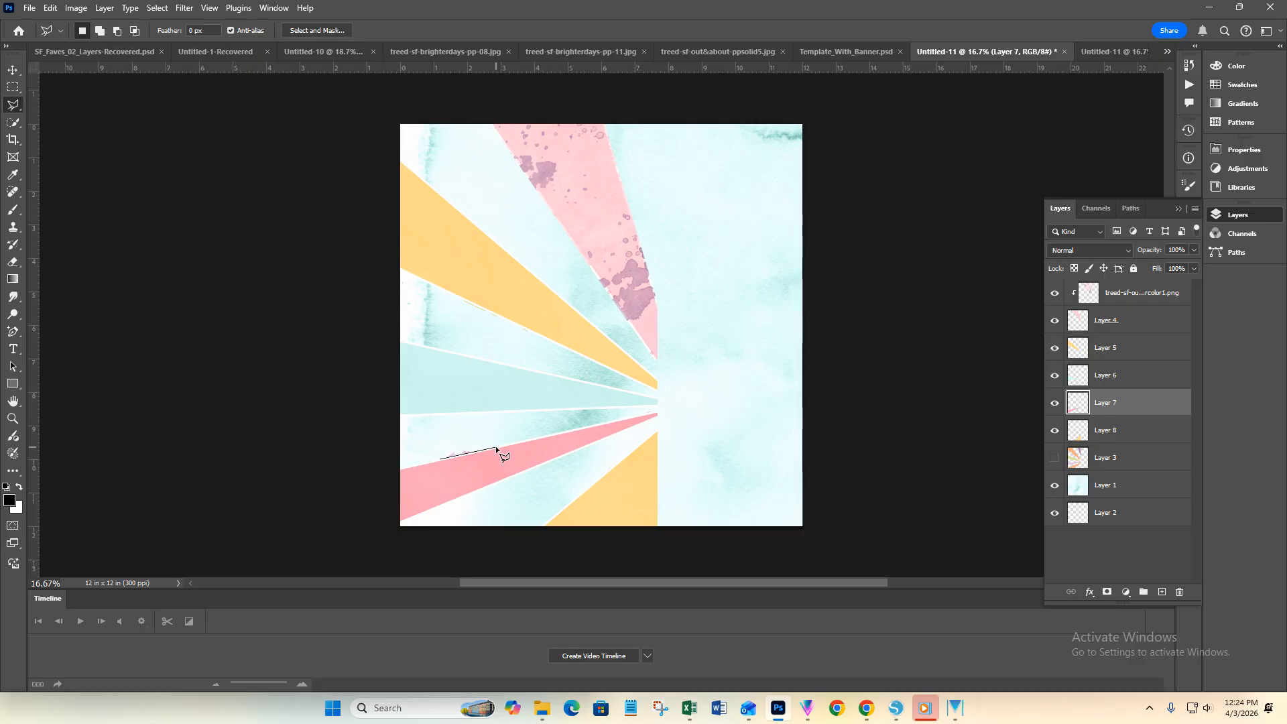
left_click(496, 445)
left_click(452, 437)
left_click(441, 459)
right_click(461, 448)
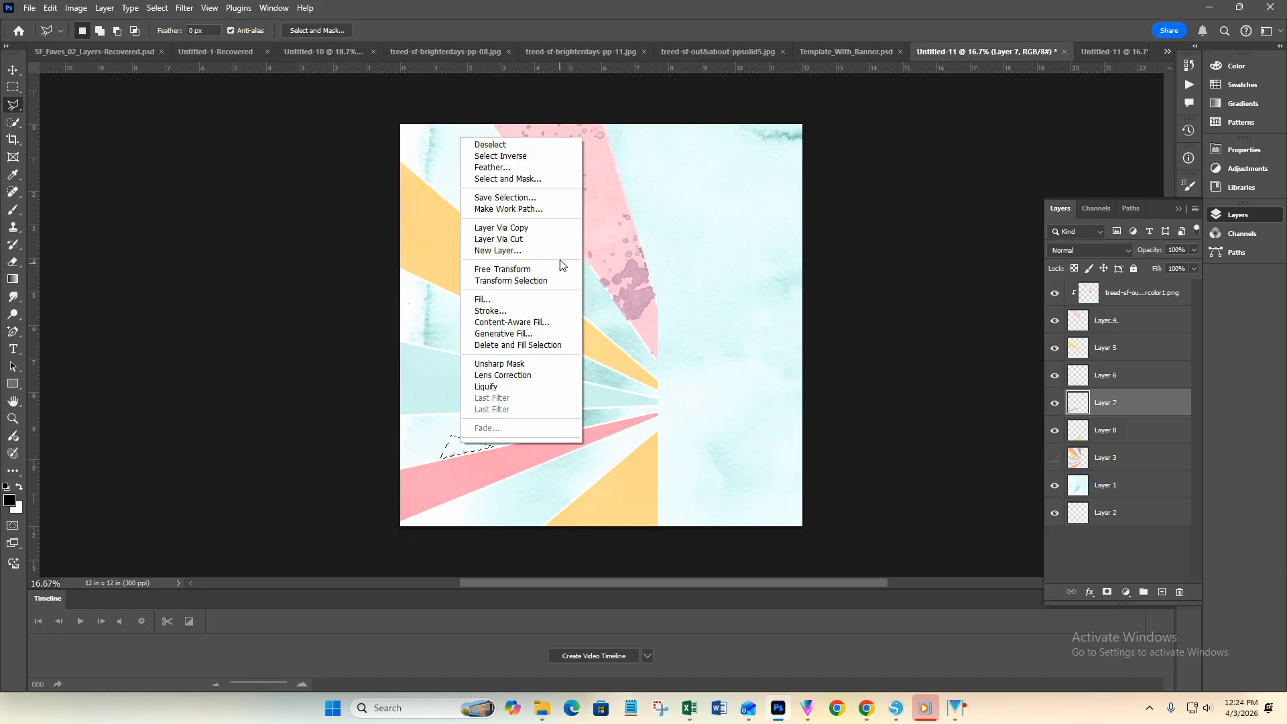
left_click(518, 240)
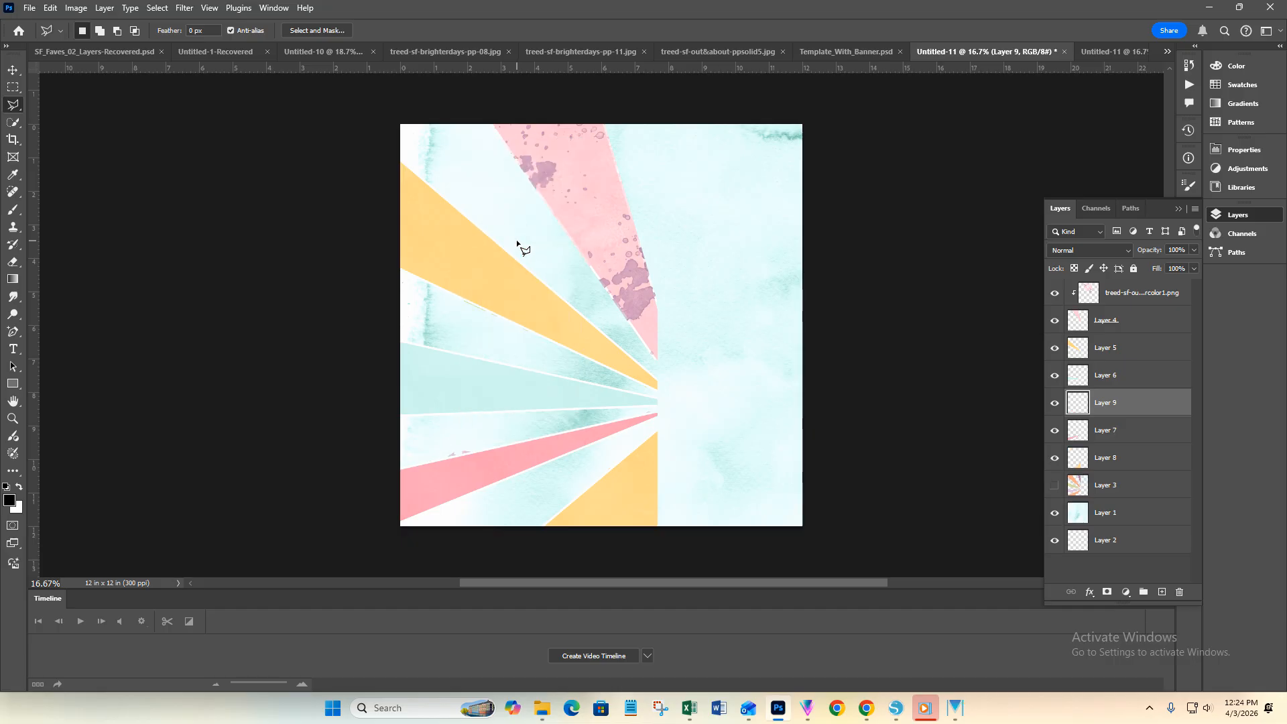
key("ctrl+z")
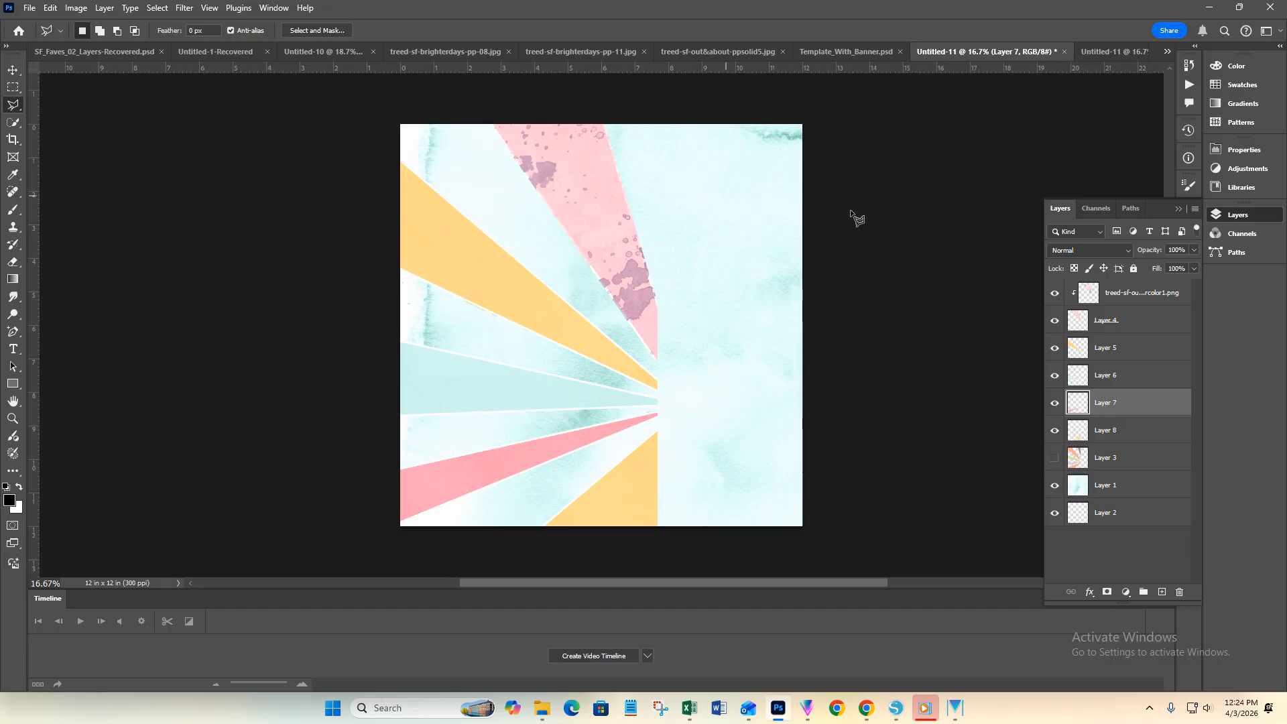
- Paste the watercolor1 splatter above Layer 7 and move it over the lower pink ray
left_click(1140, 401)
key("ctrl+v")
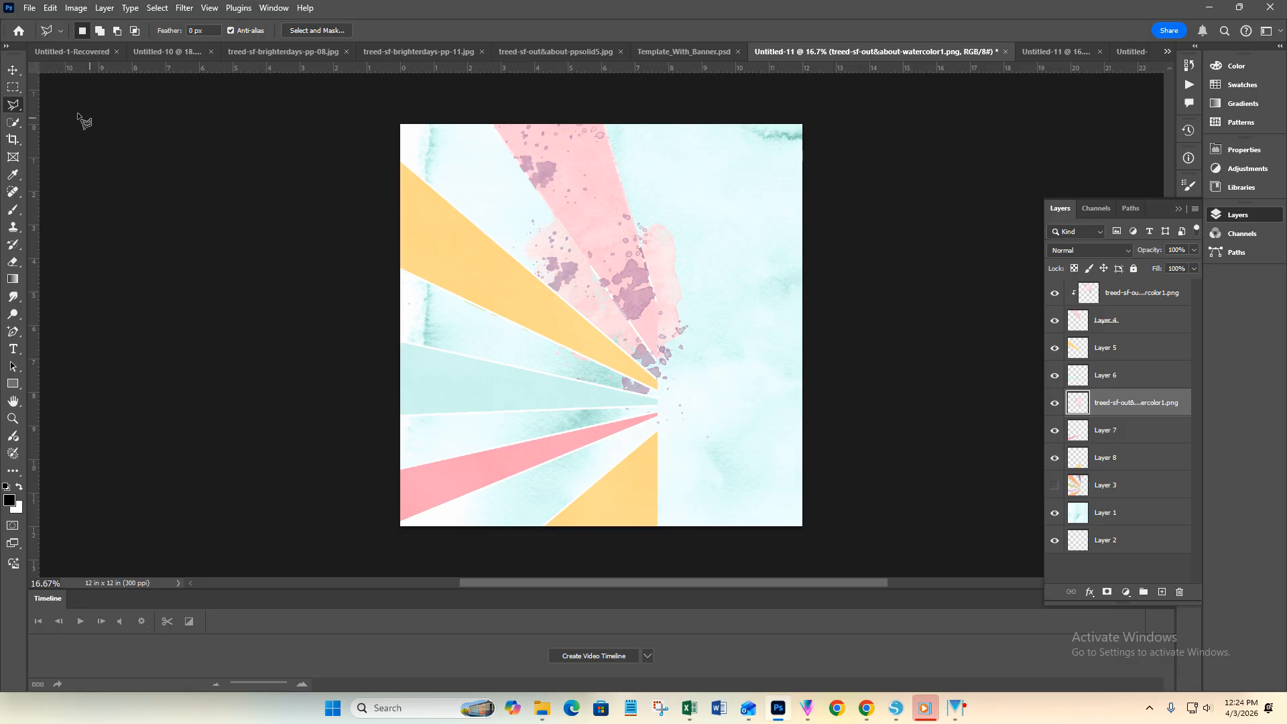
left_click(12, 70)
left_click_drag(572, 279, 464, 437)
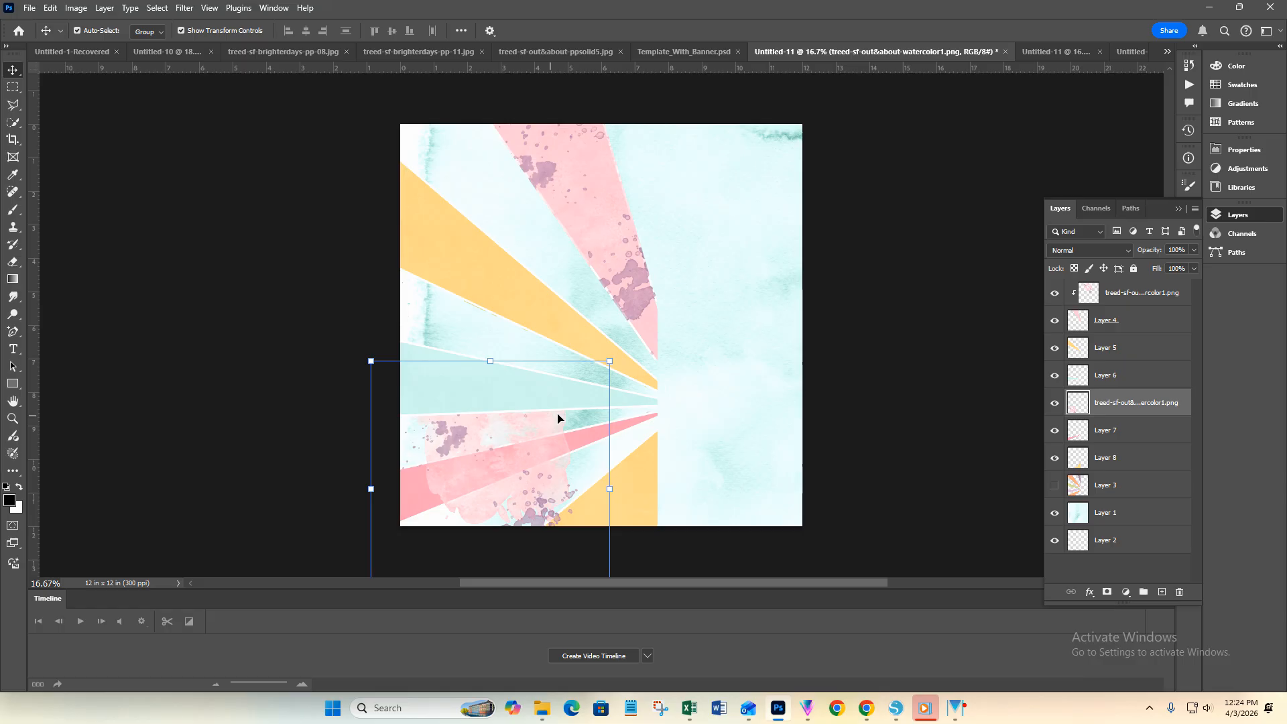
- Rotate the lower splatter about -59°, enlarge it to about 126%, and clip it to Layer 7
left_click_drag(619, 353, 456, 359)
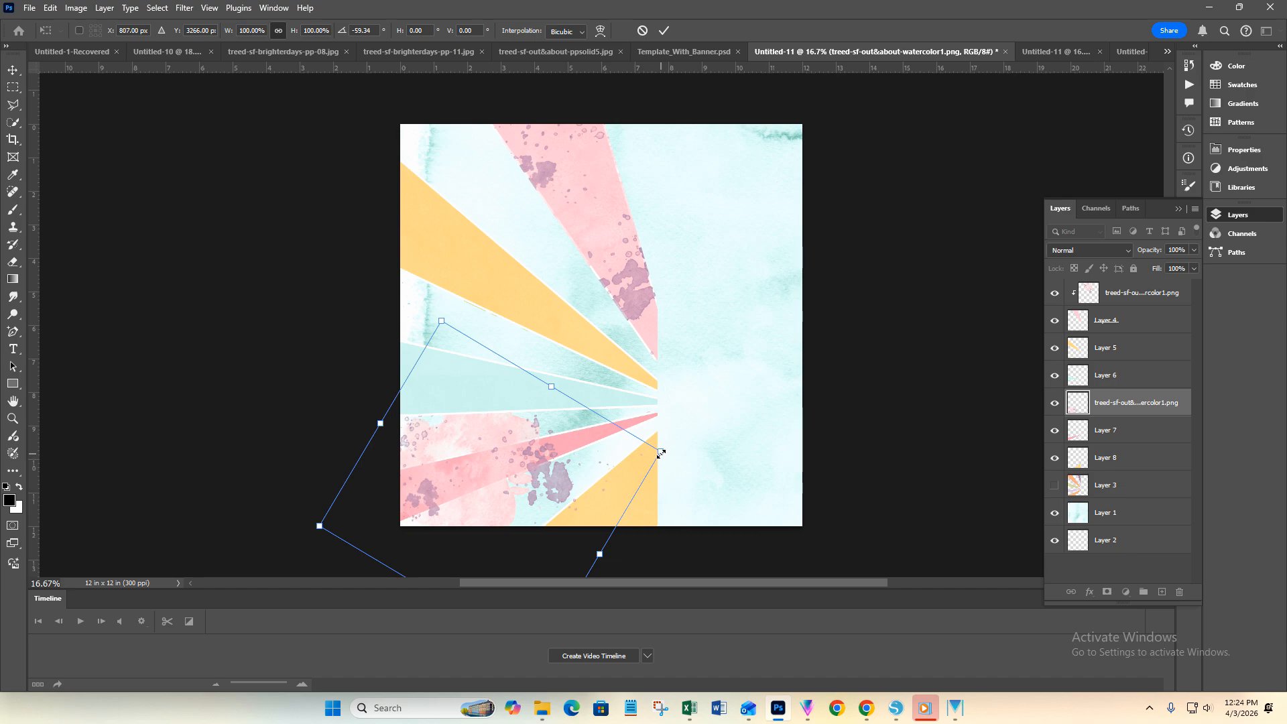
left_click_drag(661, 453, 748, 432)
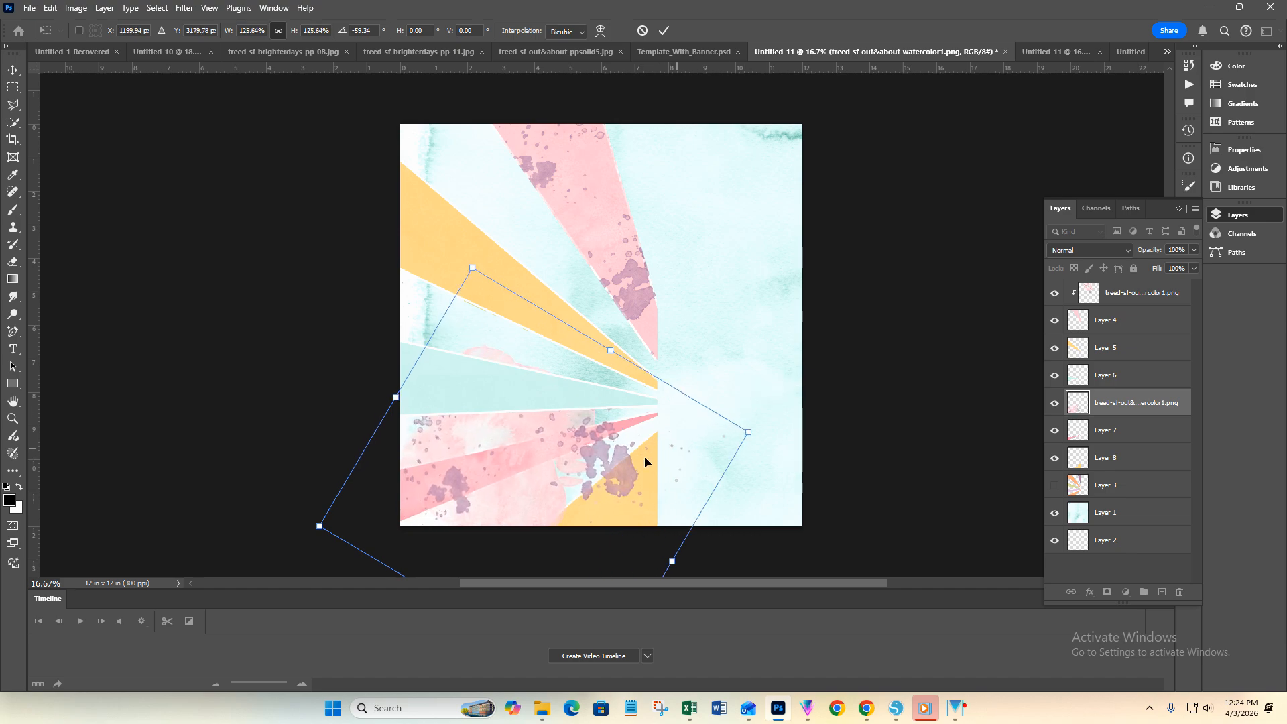
left_click_drag(620, 460, 631, 457)
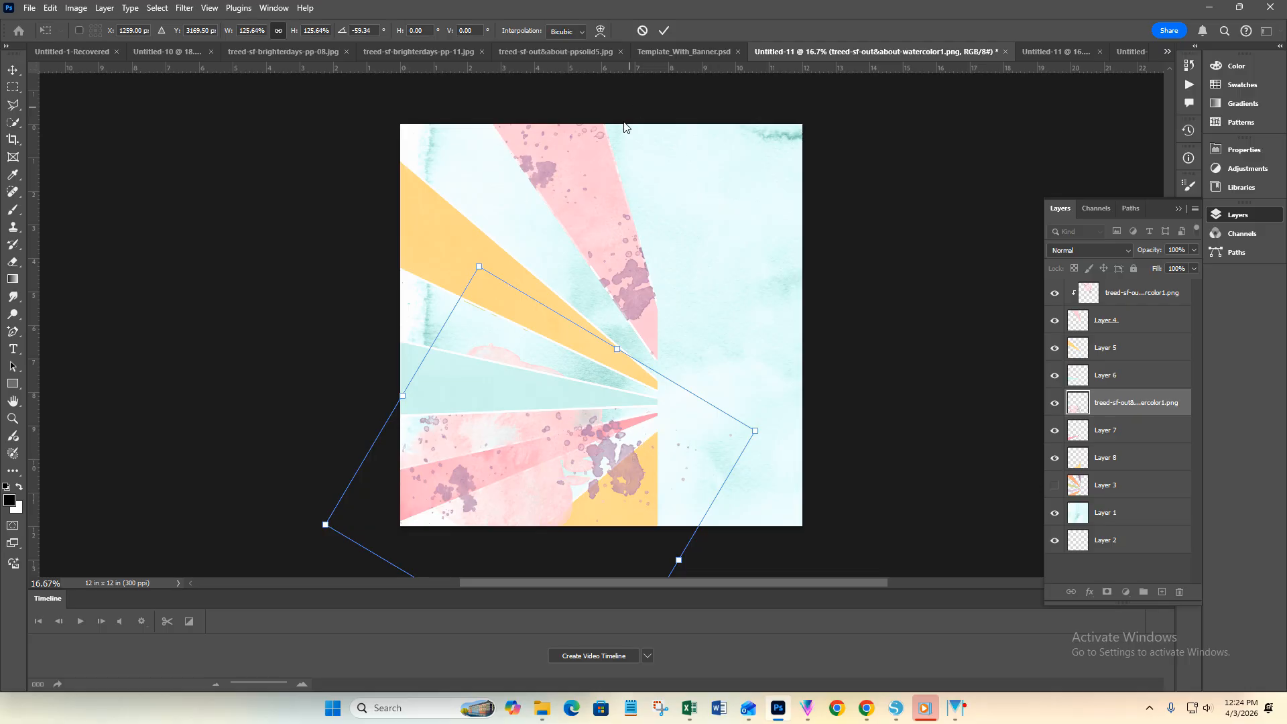
left_click(667, 31)
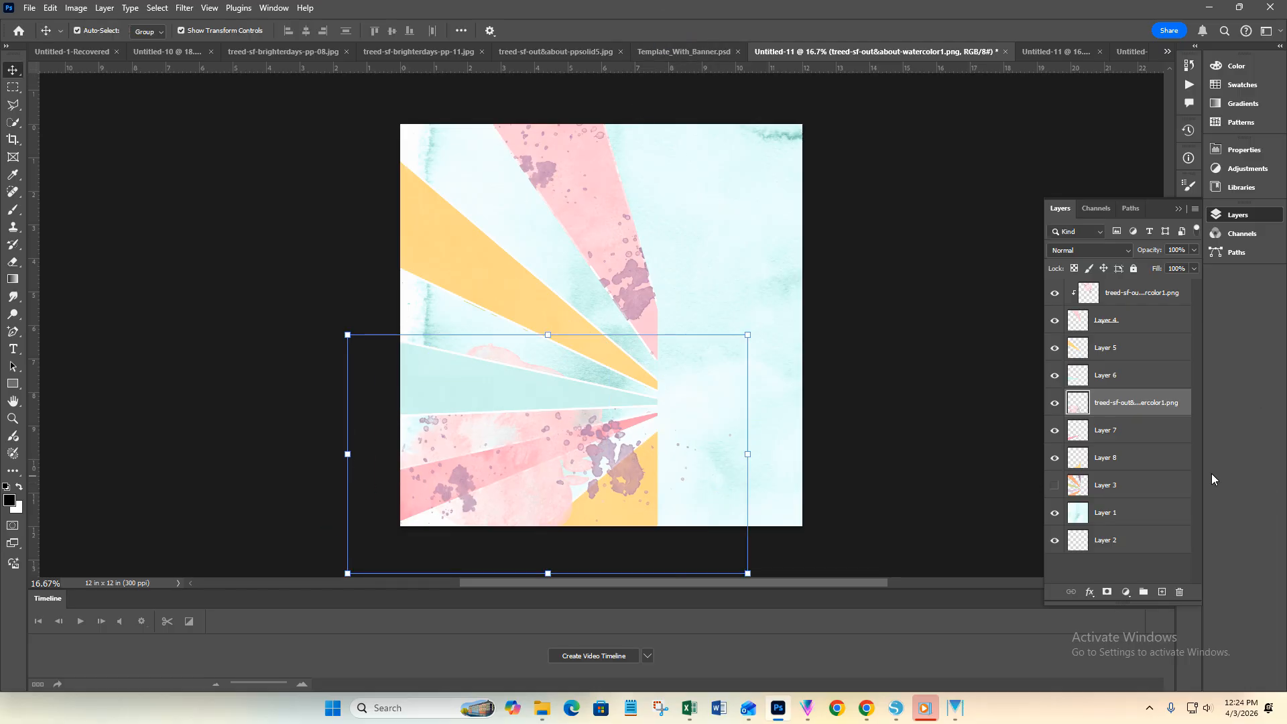
right_click(1133, 404)
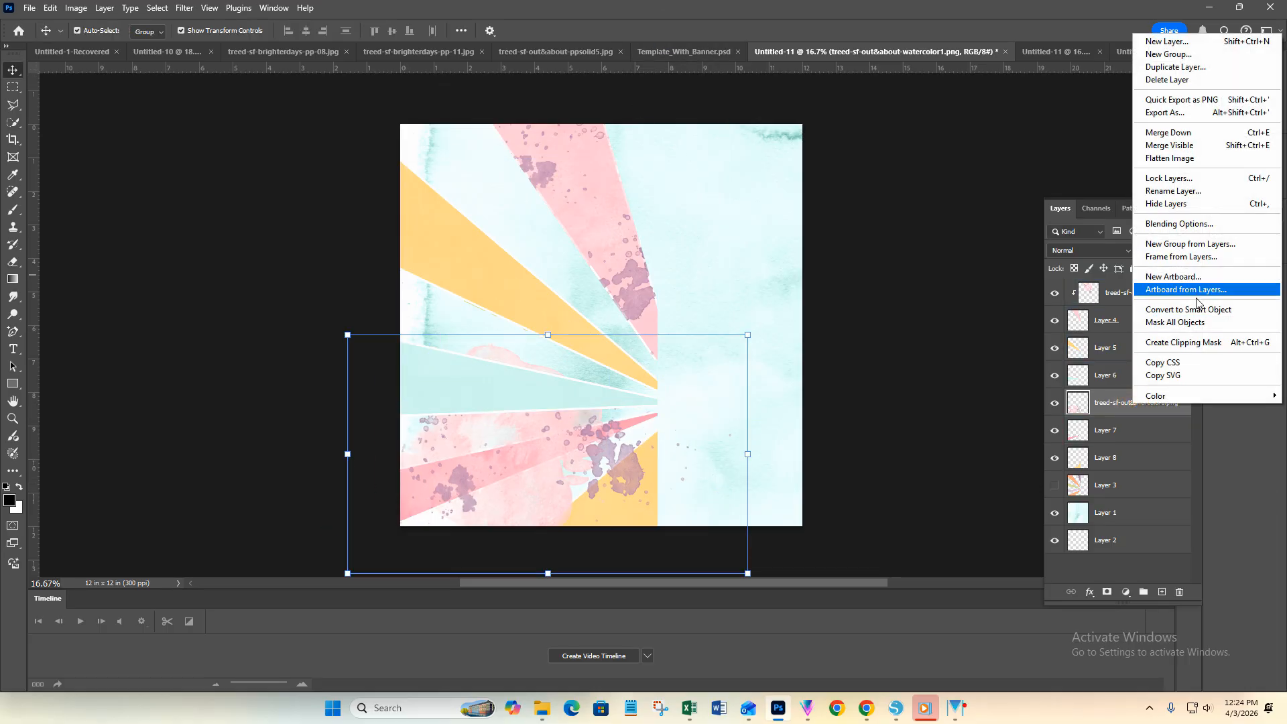
left_click(1190, 345)
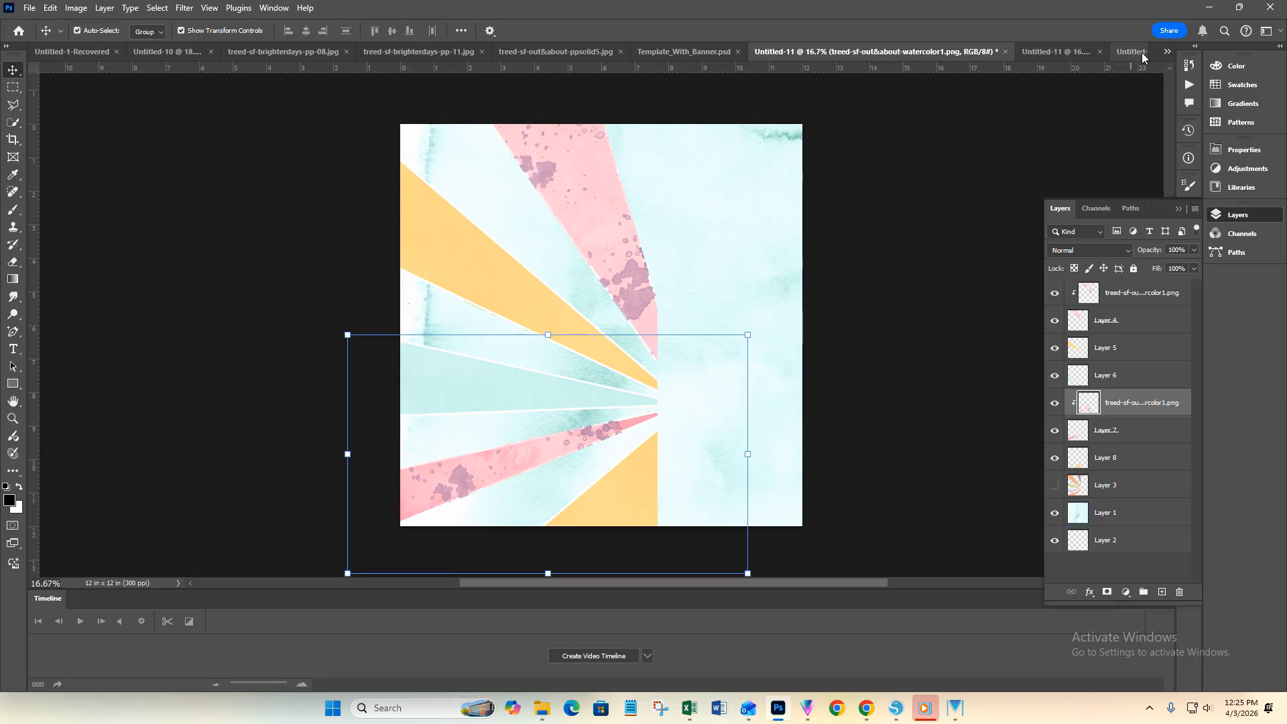
- Copy the cloud paper from treed-sf-brighterdays-pp-08.jpg and paste it into the sunburst document above Layer 1
left_click(1168, 52)
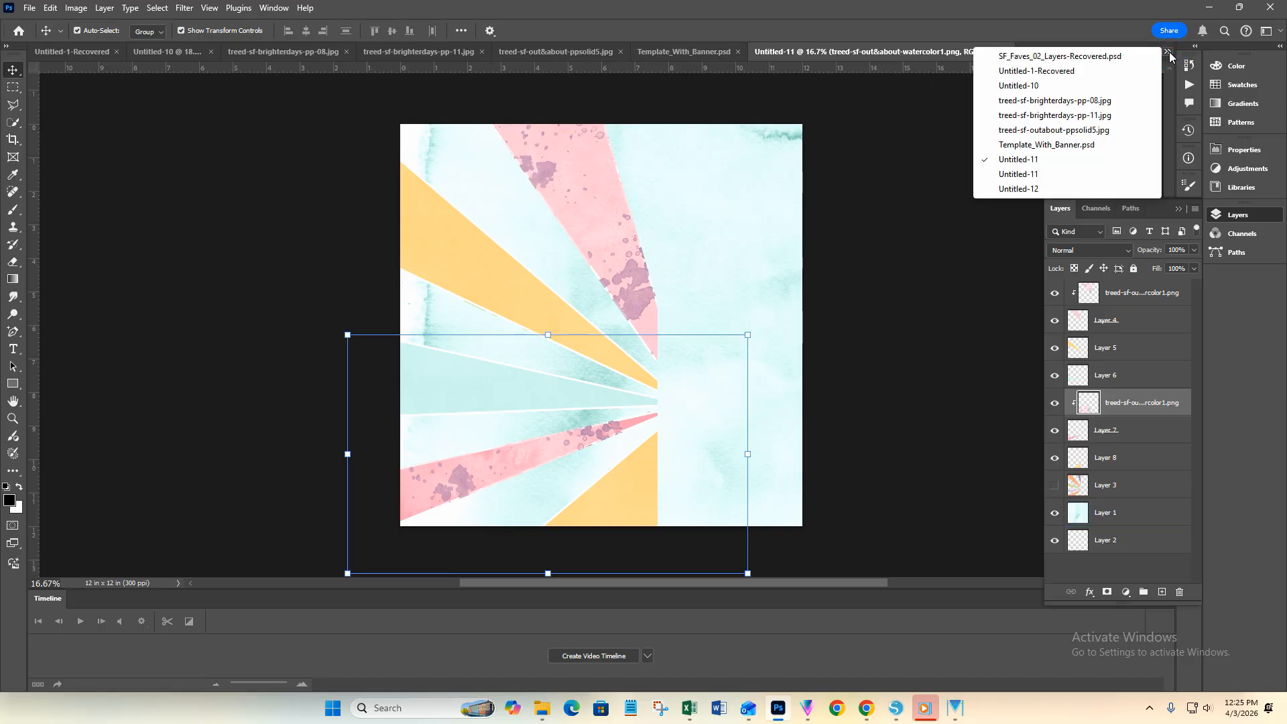
left_click(1071, 115)
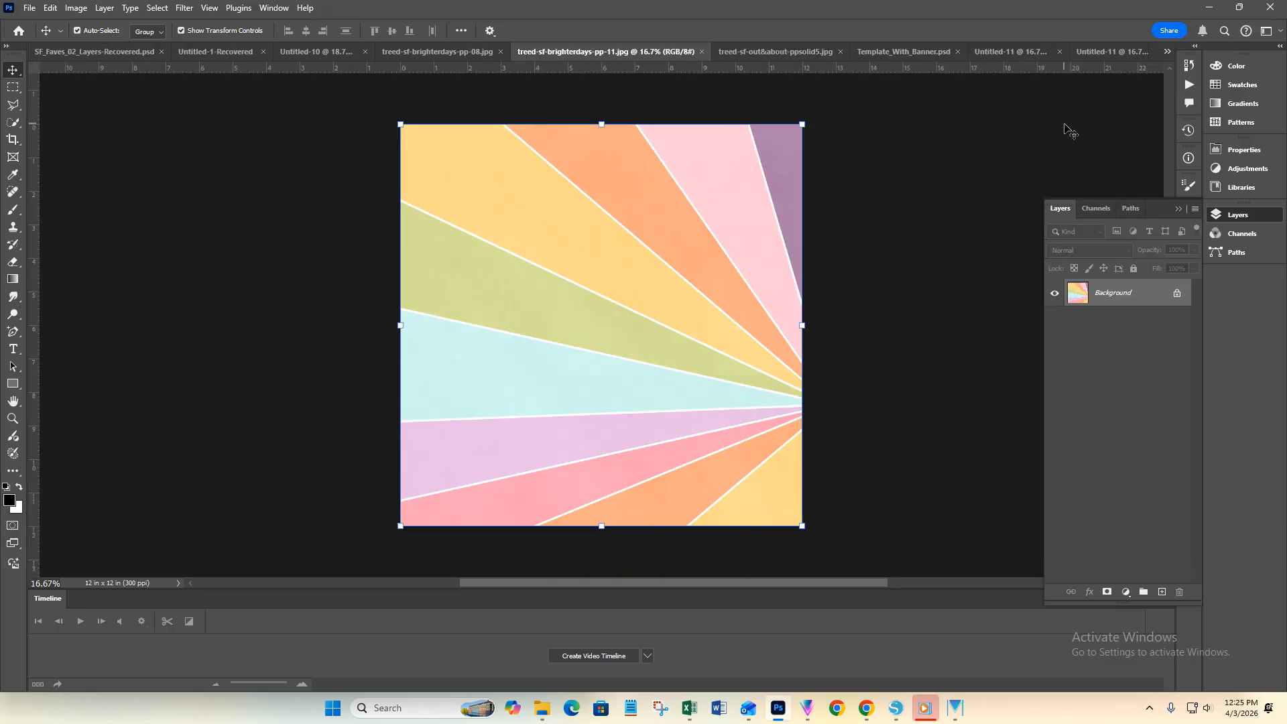
left_click(813, 54)
left_click(465, 54)
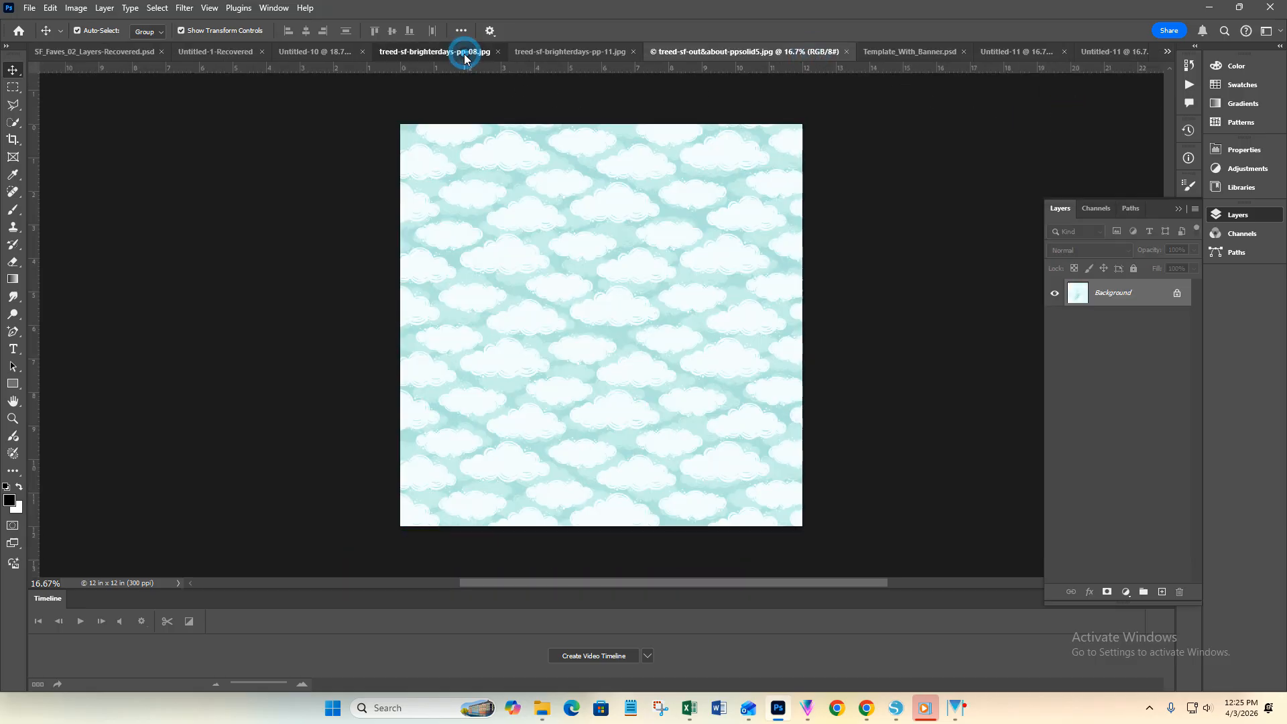
key("ctrl+a")
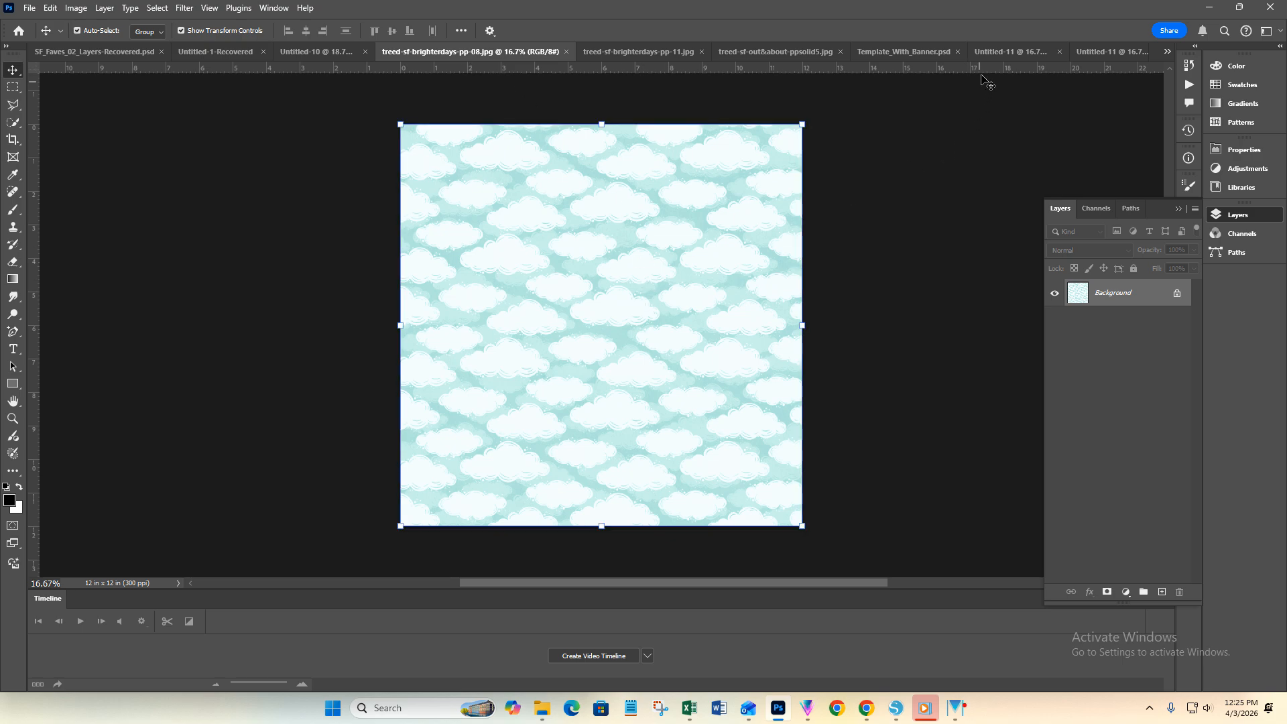
left_click(995, 51)
left_click(1133, 375)
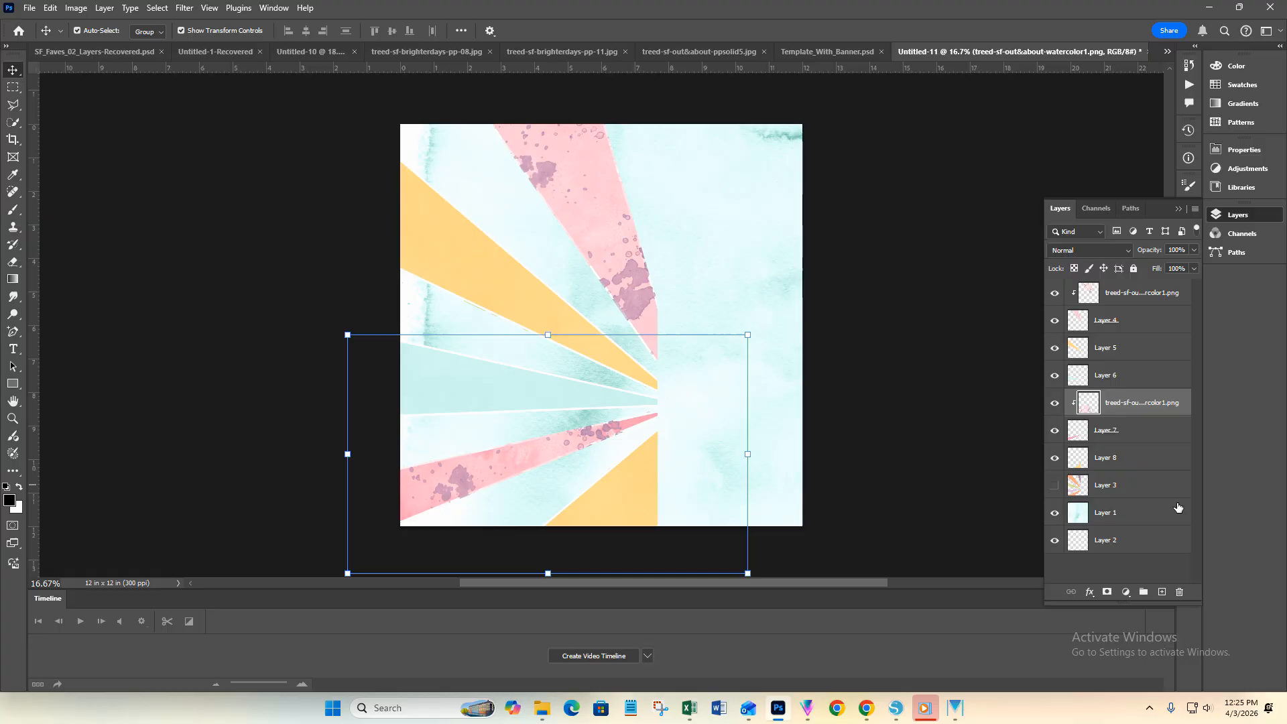
left_click(1133, 513)
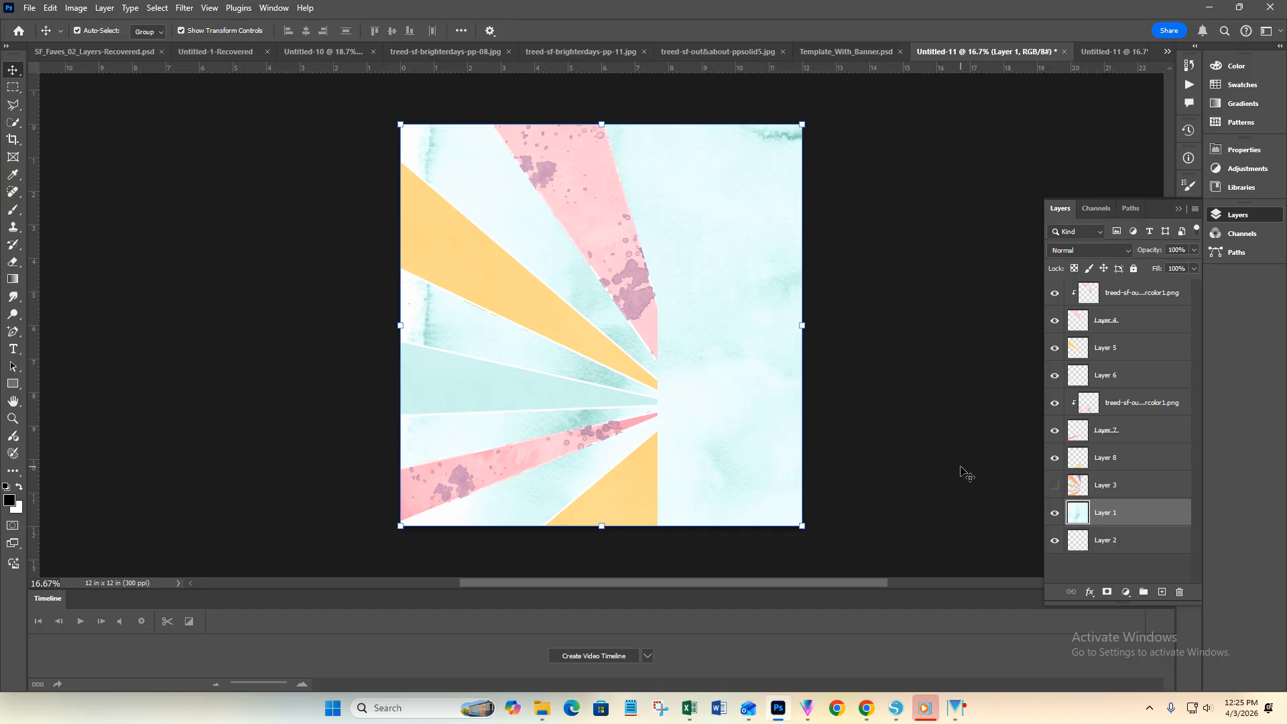
key("ctrl+v")
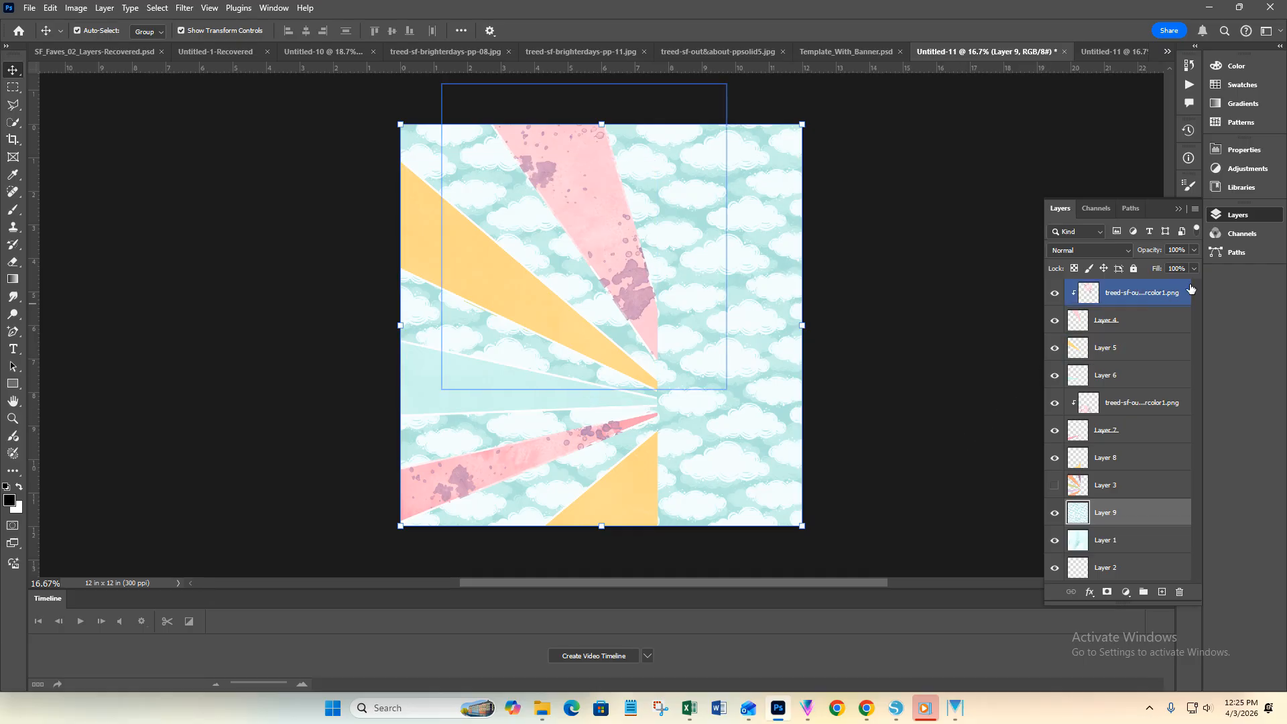
- Set the opacity of the cloud paper layer to 45%
left_click(1194, 250)
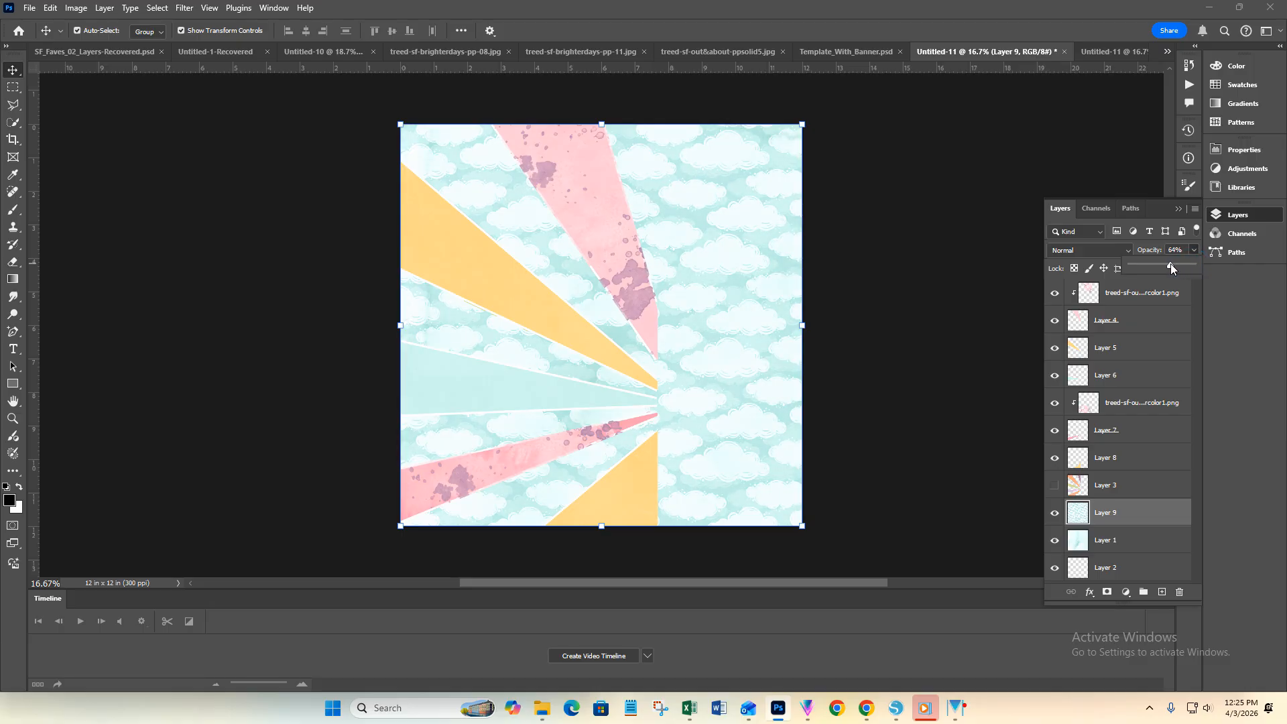
left_click_drag(1157, 263, 1153, 263)
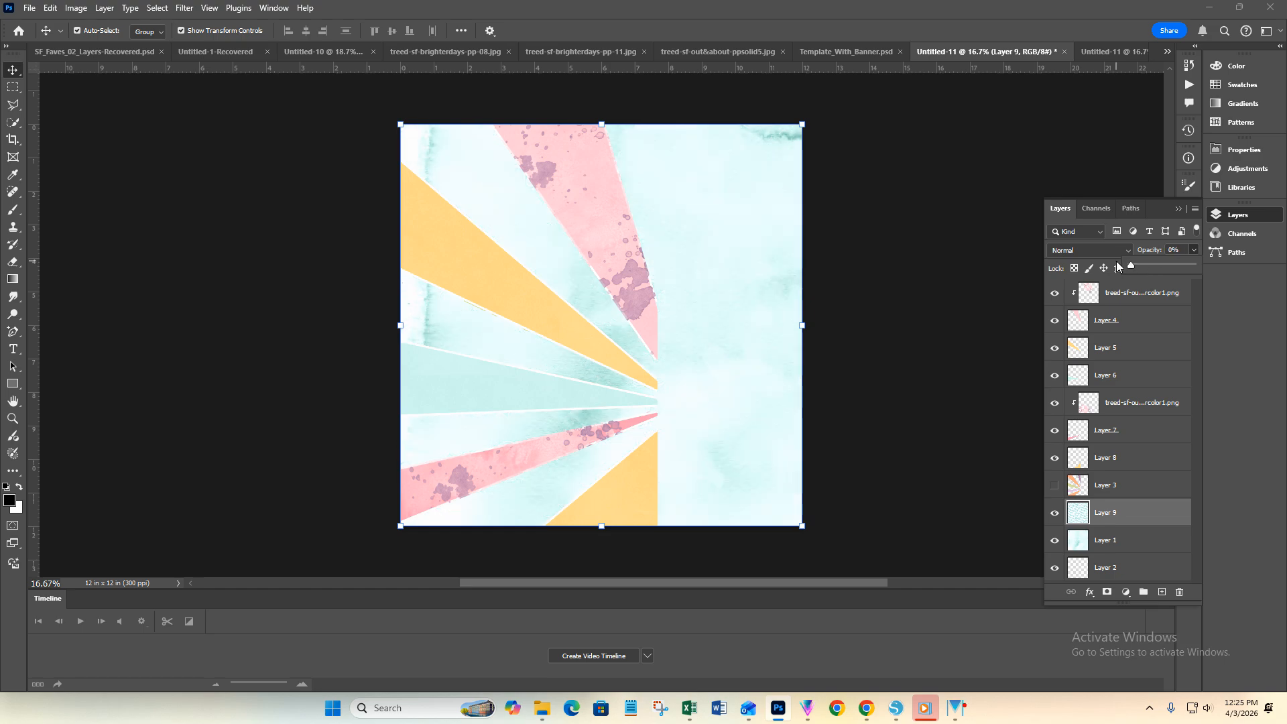
left_click_drag(1129, 264, 1159, 267)
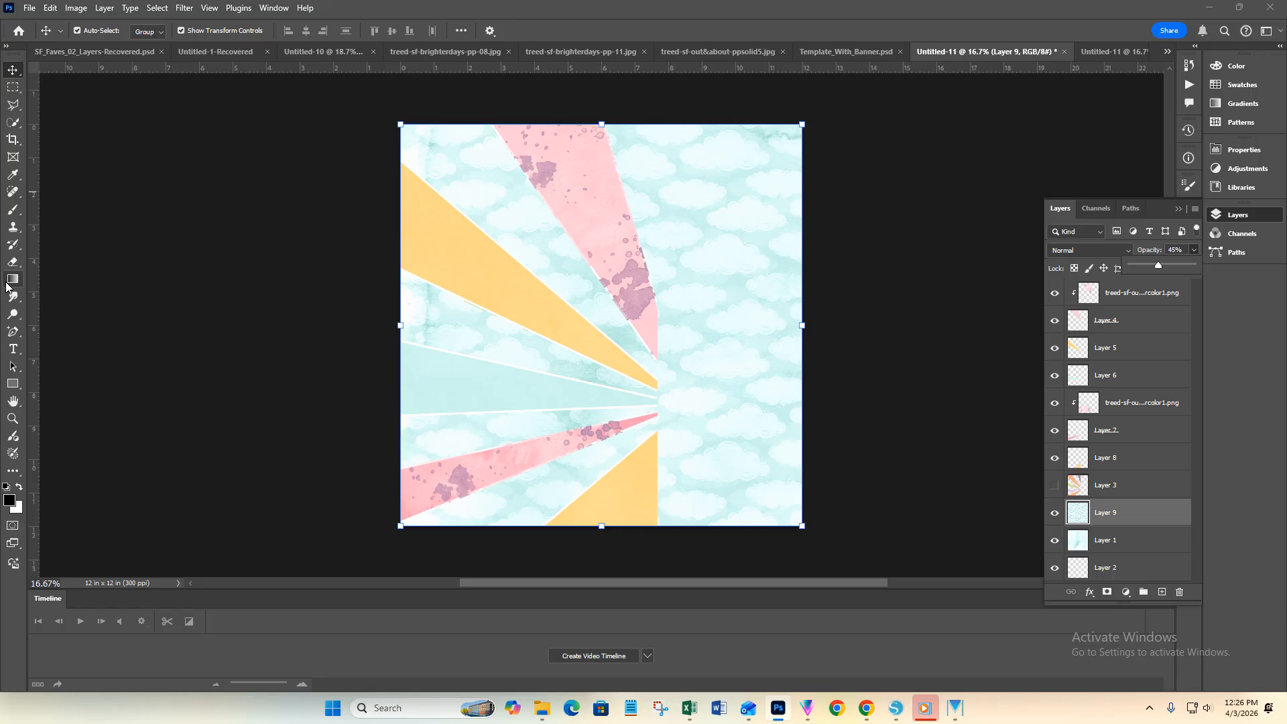
- Set up the Eraser with a soft round brush of about 1457 px and a flow of 71%
left_click(12, 262)
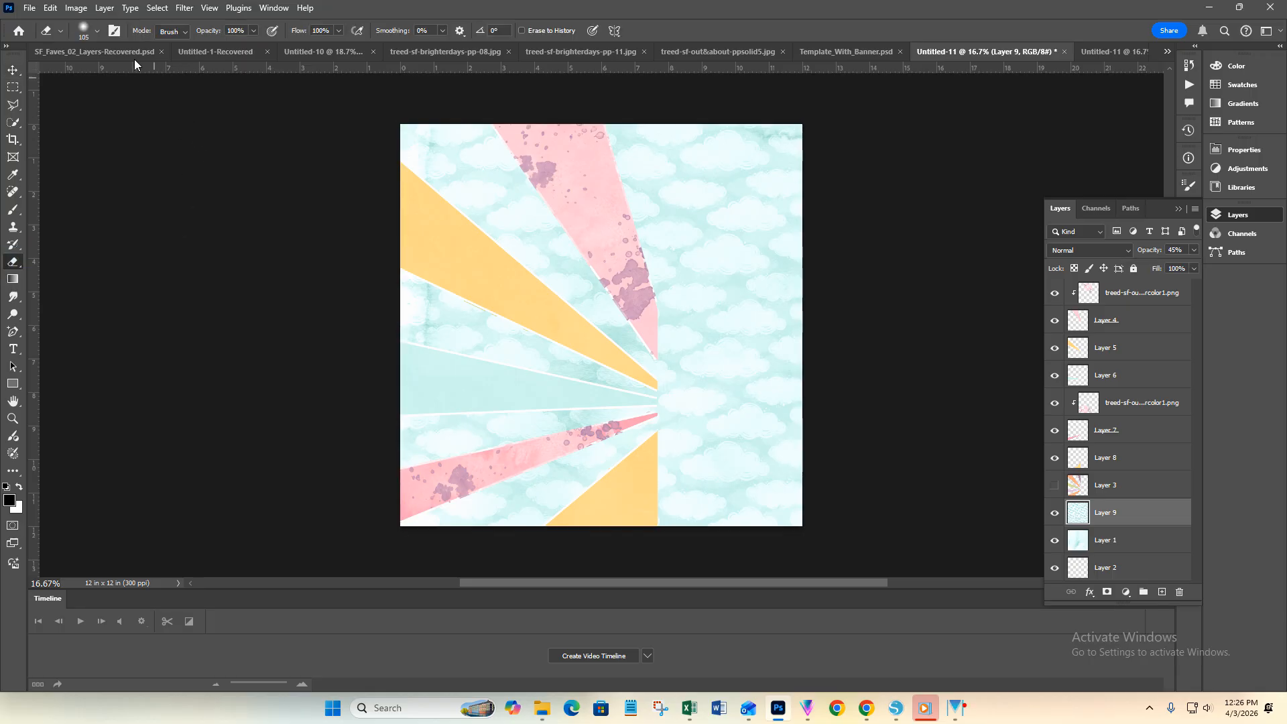
left_click(99, 31)
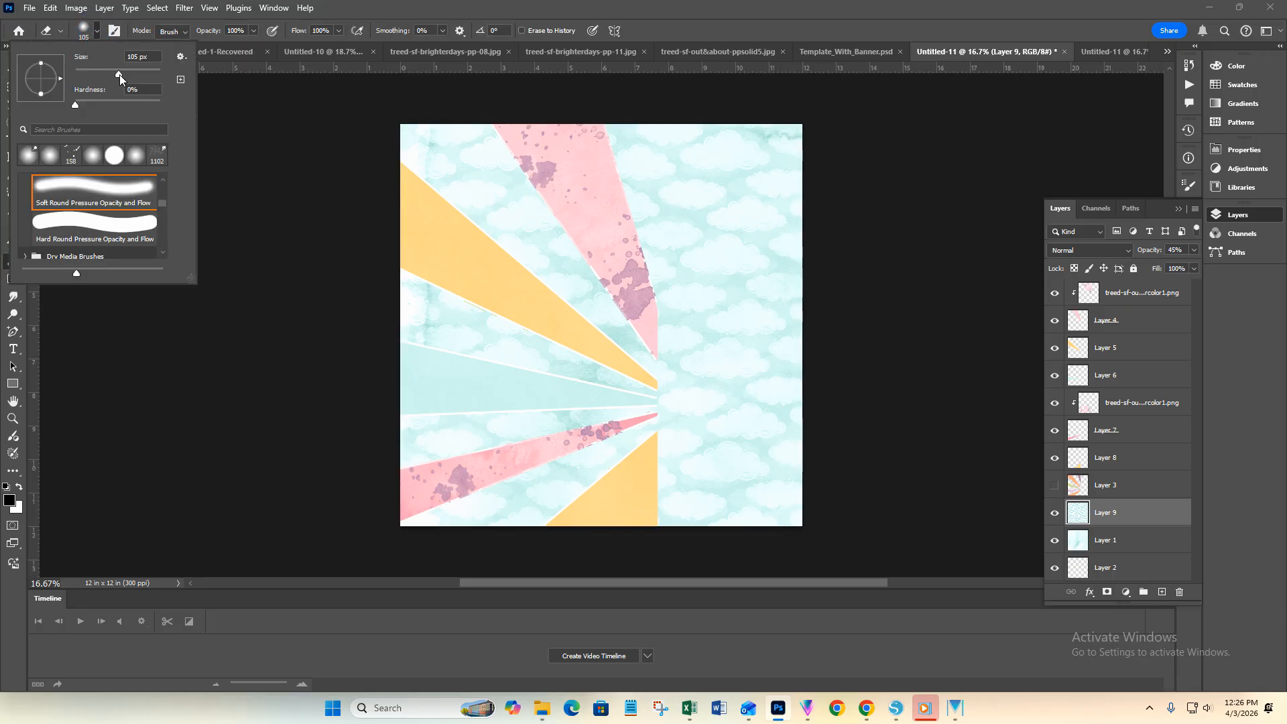
left_click_drag(125, 74, 148, 74)
left_click(150, 77)
left_click_drag(150, 77, 153, 77)
left_click(154, 74)
left_click_drag(368, 124, 513, 112)
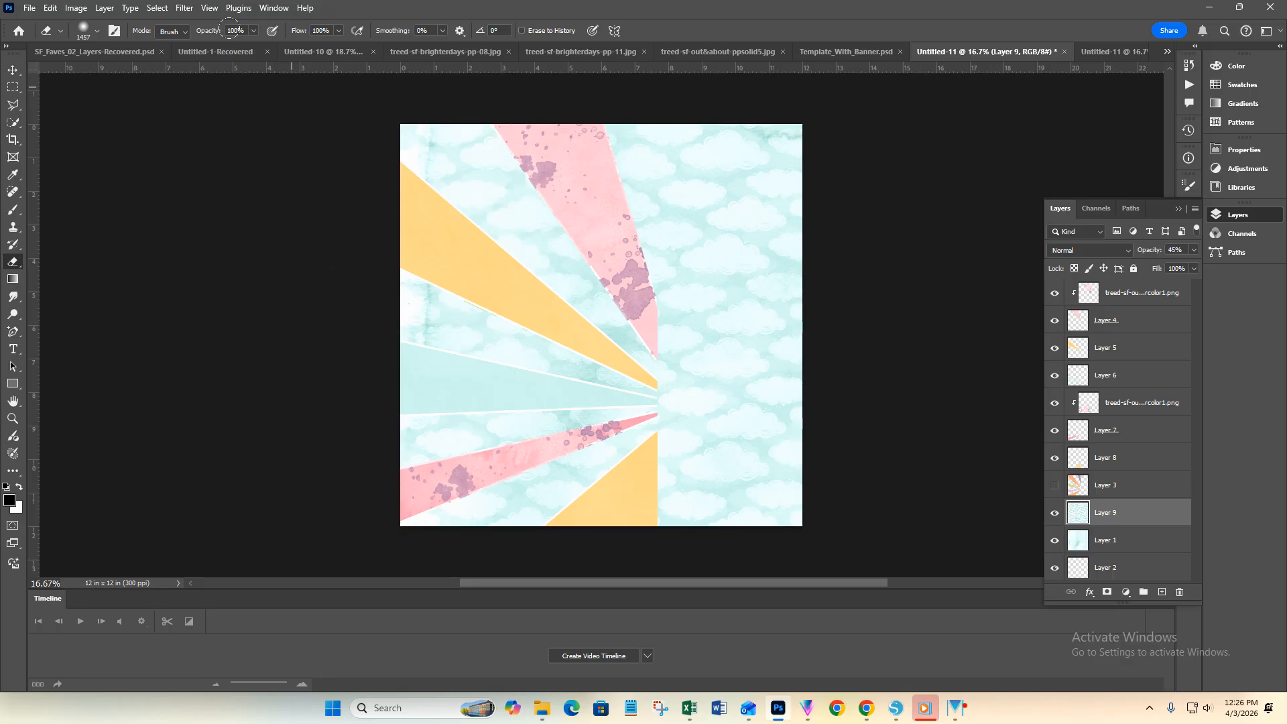
left_click(340, 31)
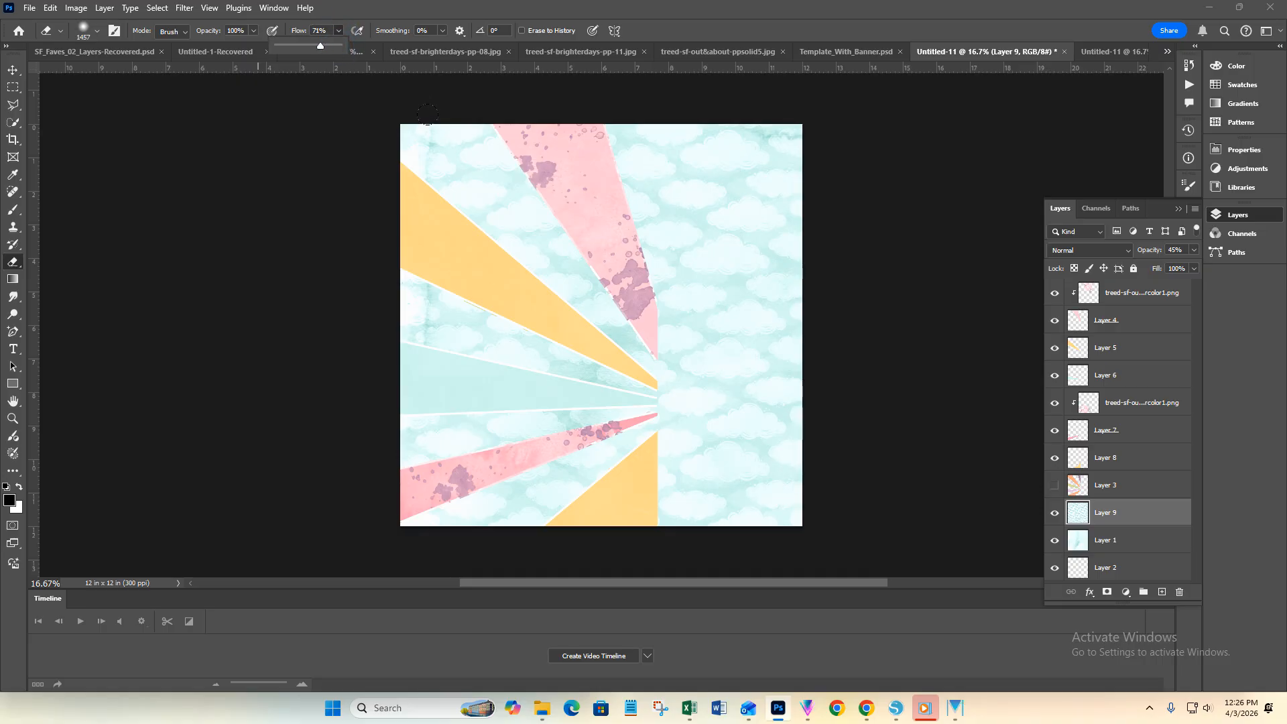
- Softly erase parts of the cloud paper along the canvas's left edge, between the rays and around the ray tips
left_click(391, 168)
left_click_drag(388, 163, 398, 302)
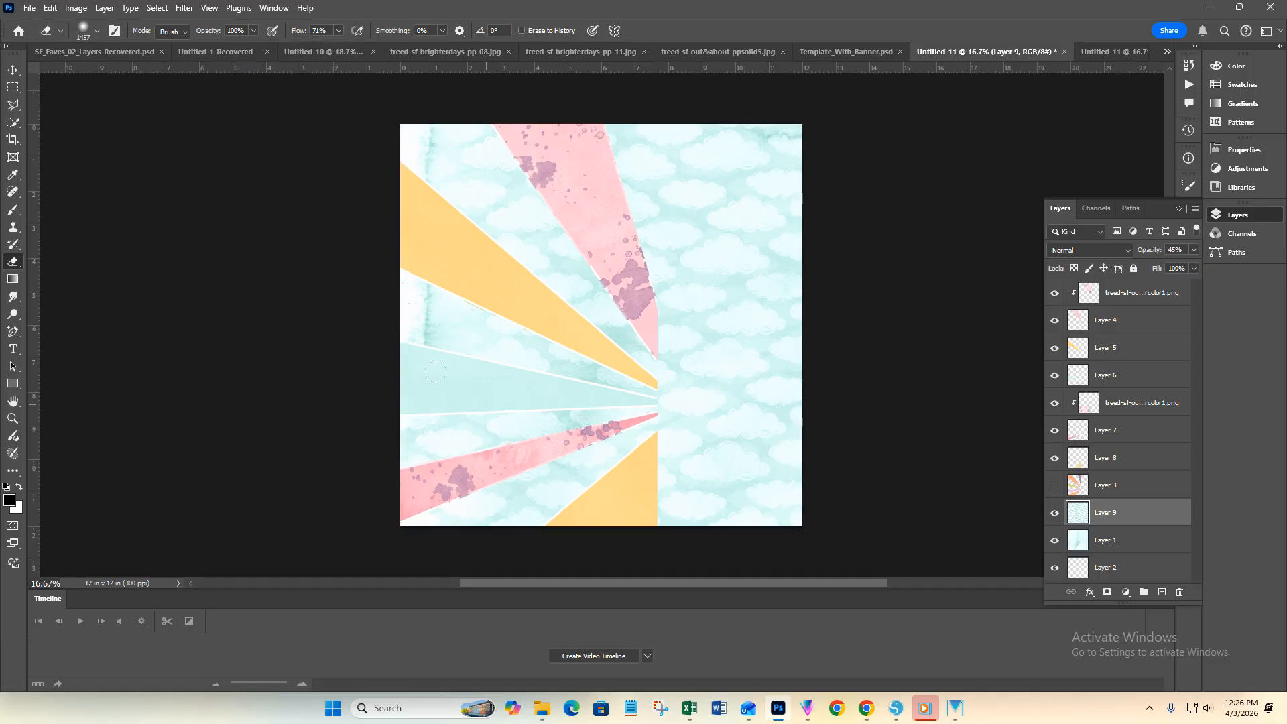
left_click_drag(697, 446, 630, 216)
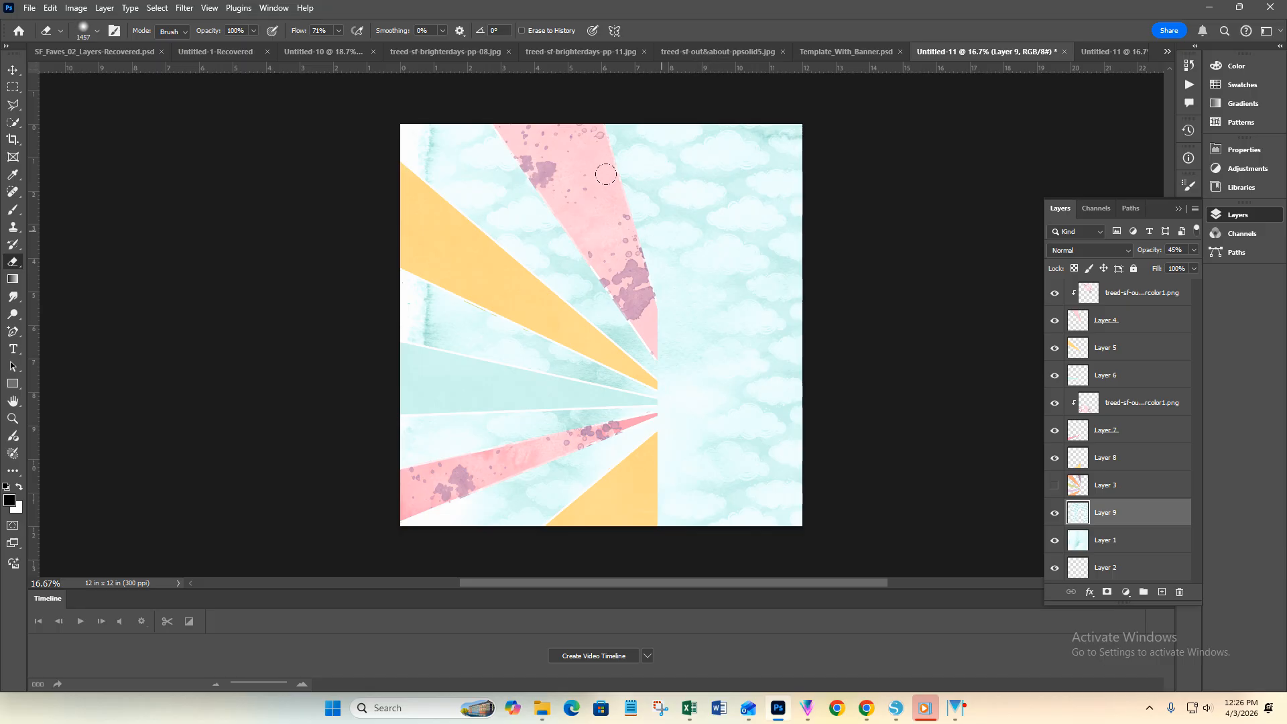
left_click_drag(659, 218, 635, 167)
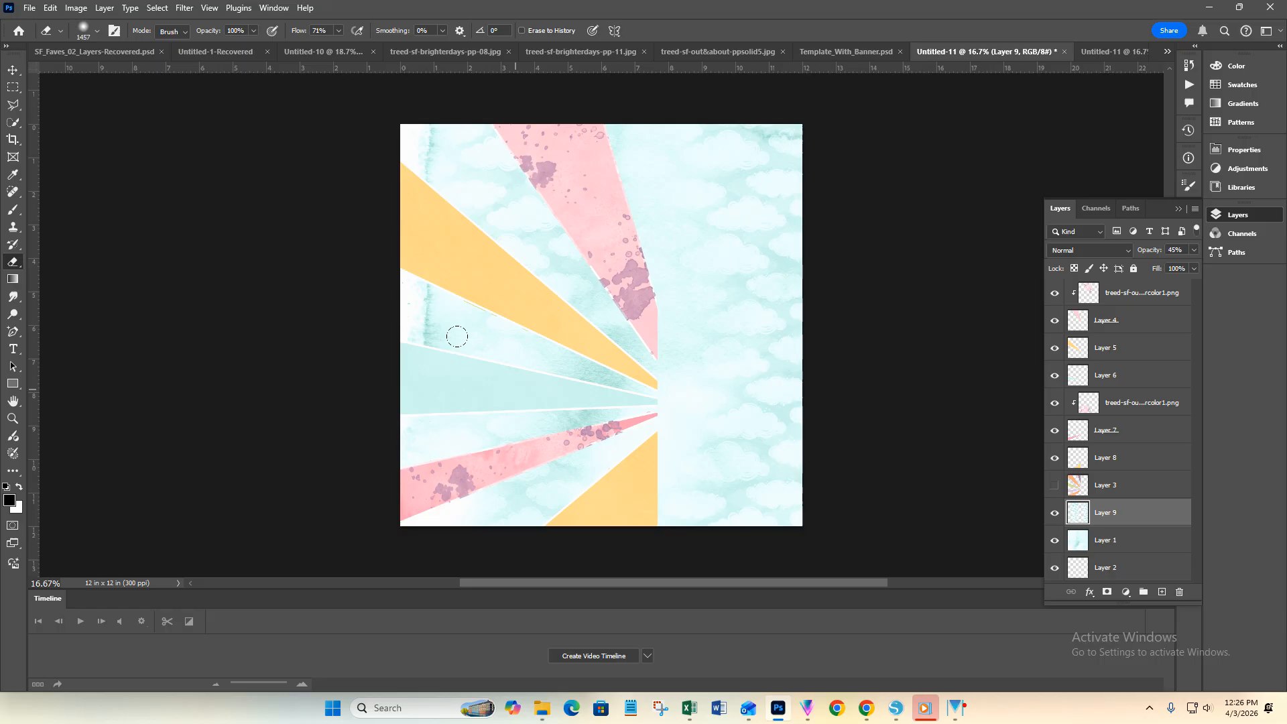
left_click(511, 388)
left_click(596, 290)
left_click(582, 263)
left_click(546, 276)
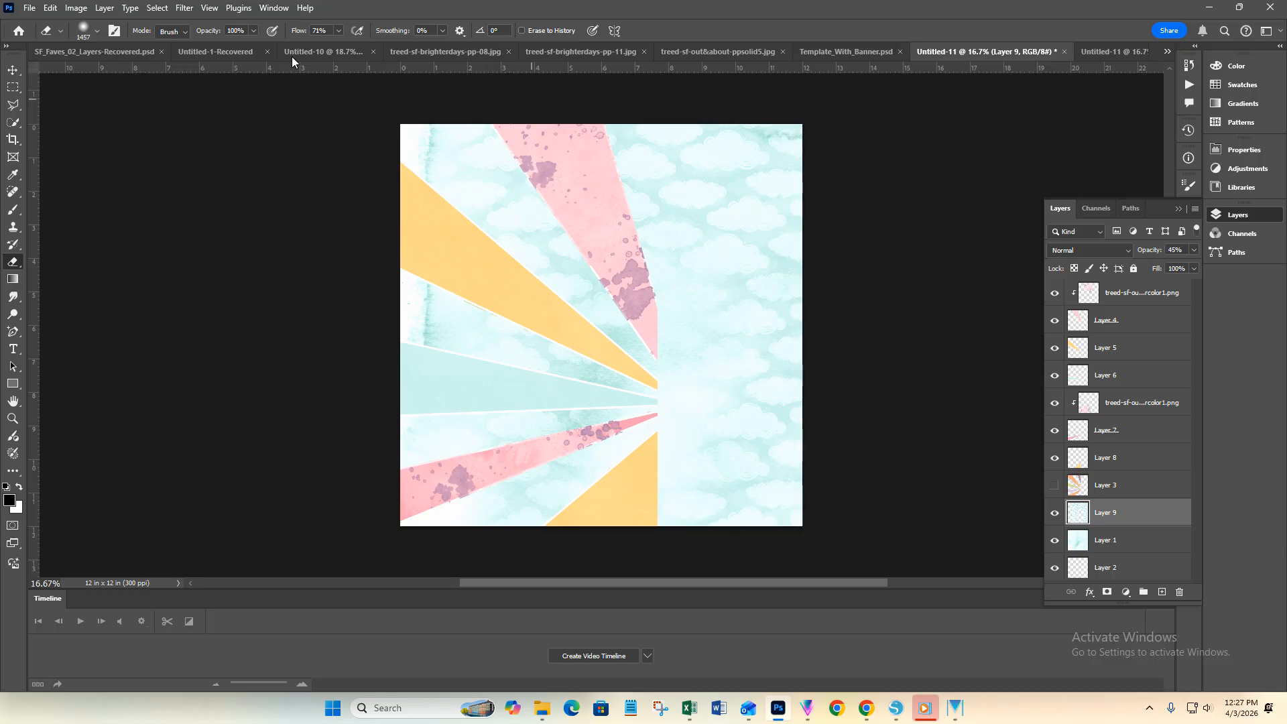
left_click(13, 70)
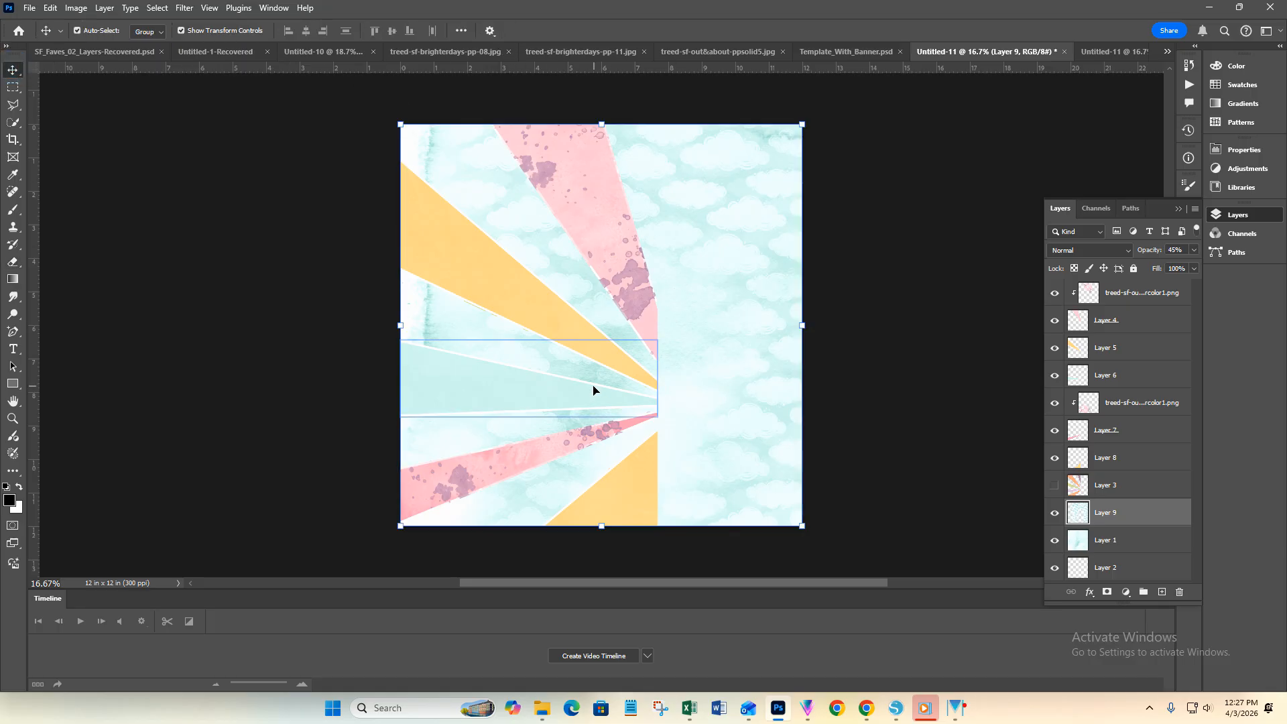